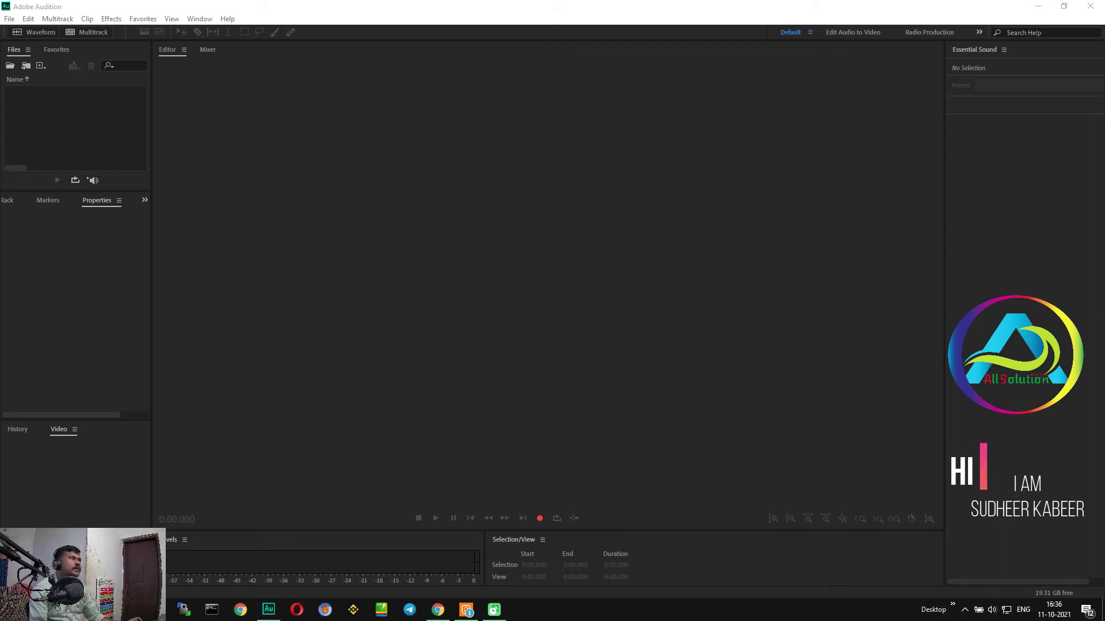
- Start a new multitrack session and review the available sample rates
key("alt+Tab")
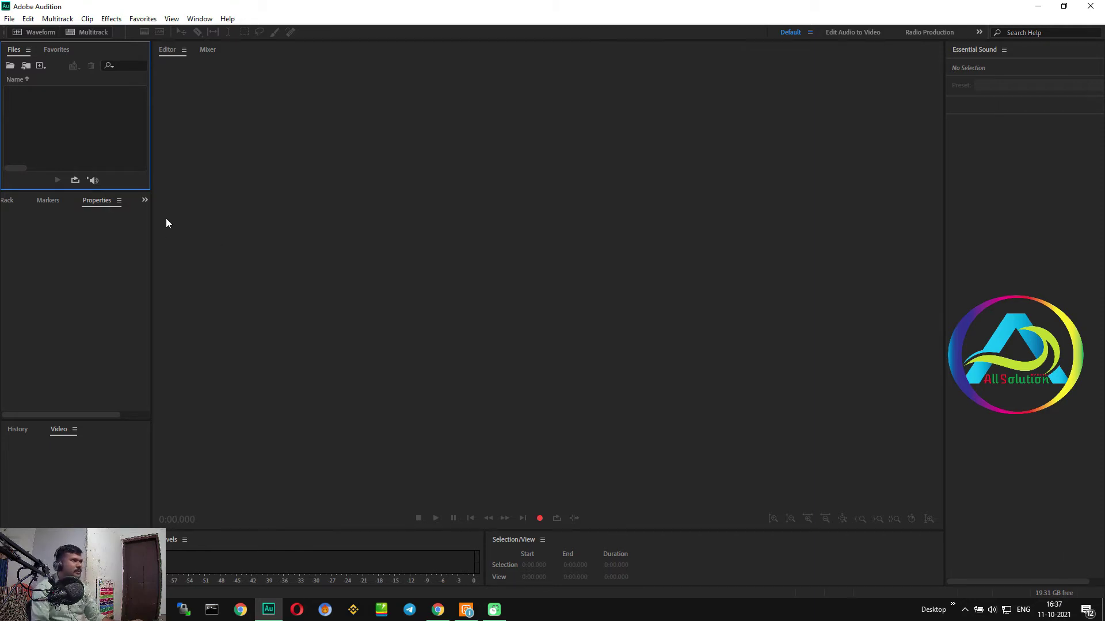
right_click(123, 100)
mouse_move(170, 113)
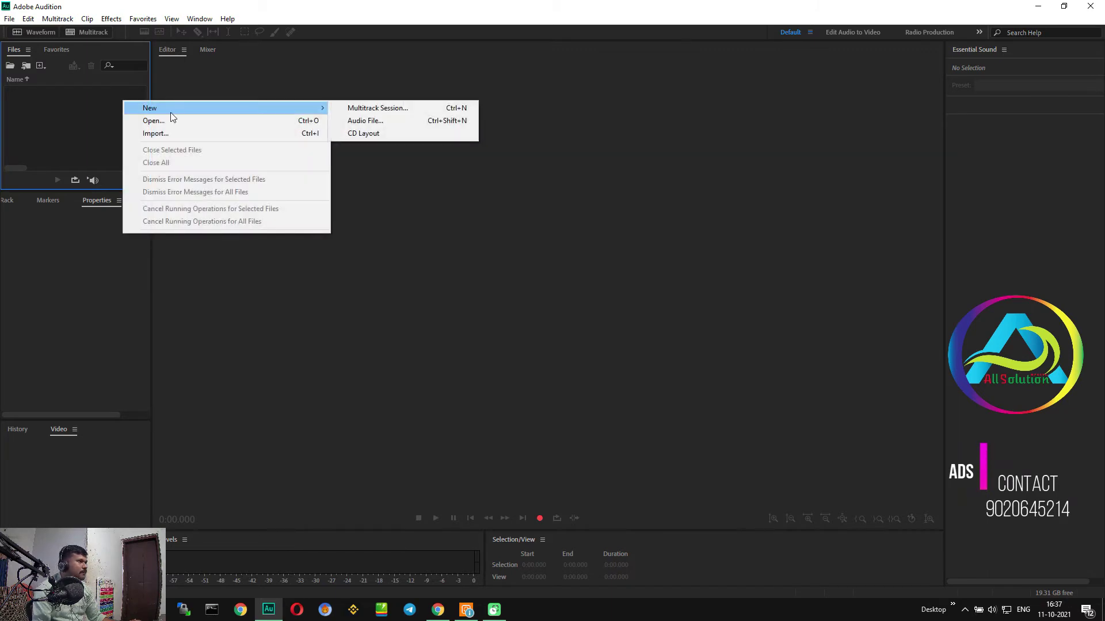
left_click(420, 107)
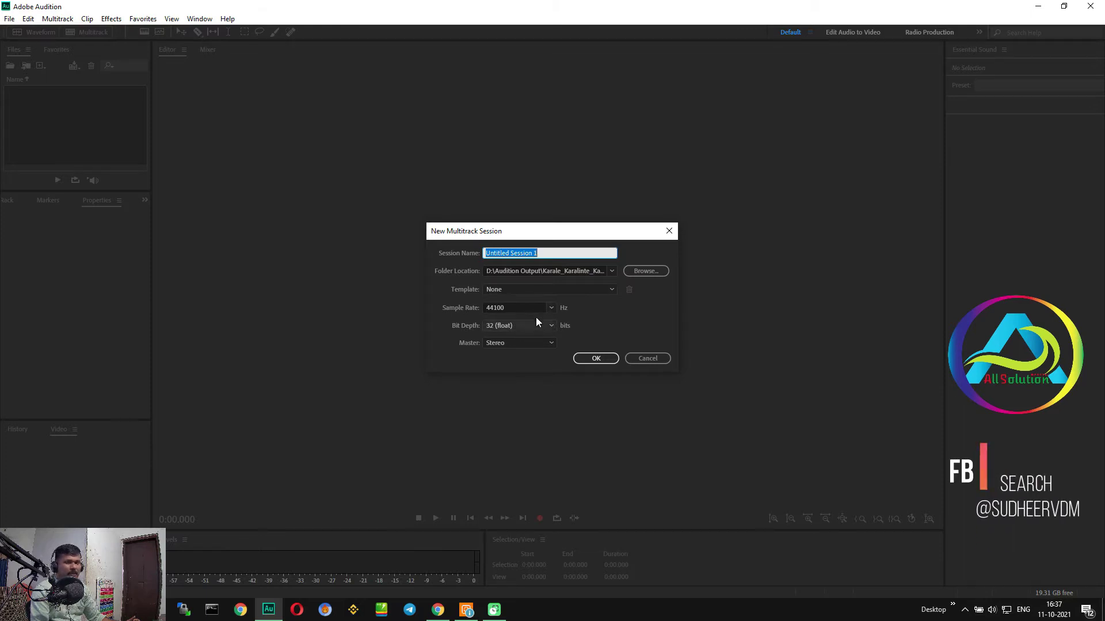
left_click(553, 308)
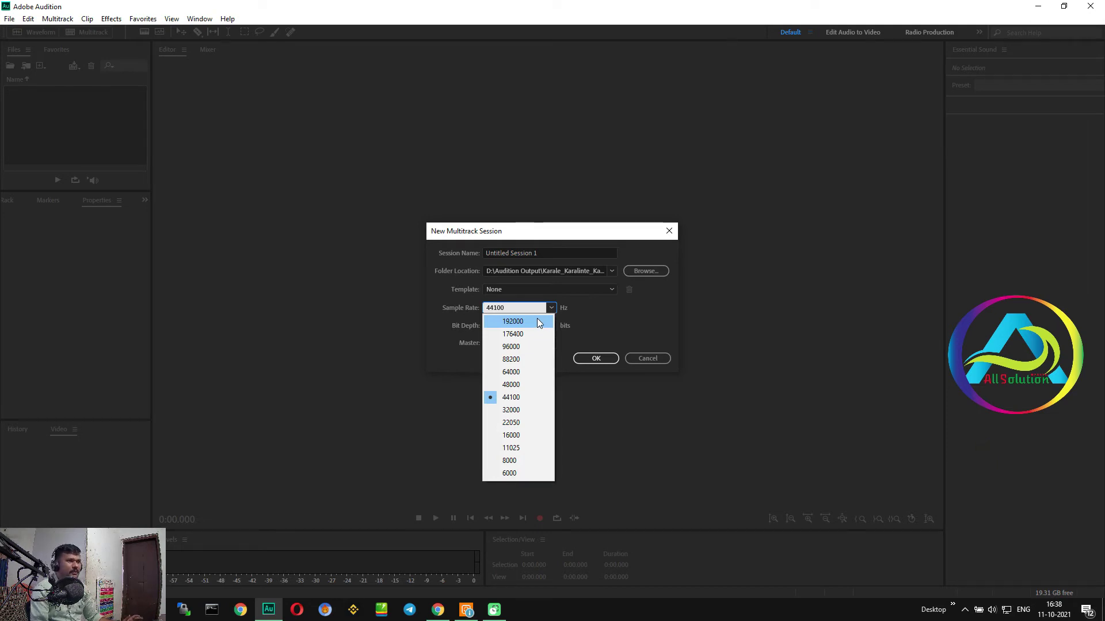
left_click(635, 311)
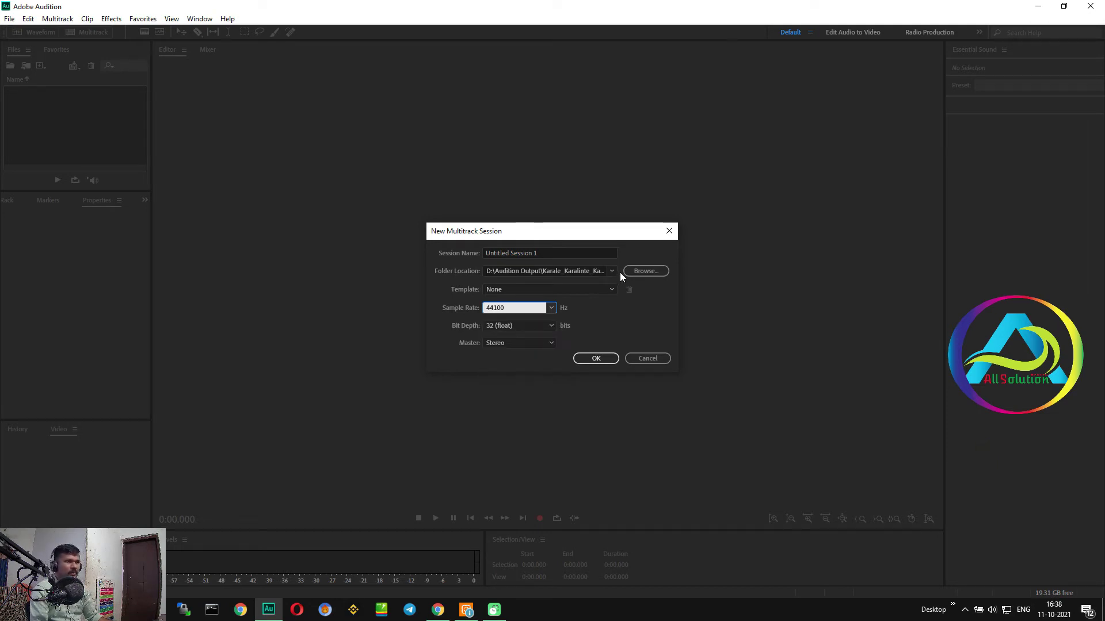
- Set the session's folder location to the kudamulla_poovinum folder inside Audition Output on drive D
left_click(640, 268)
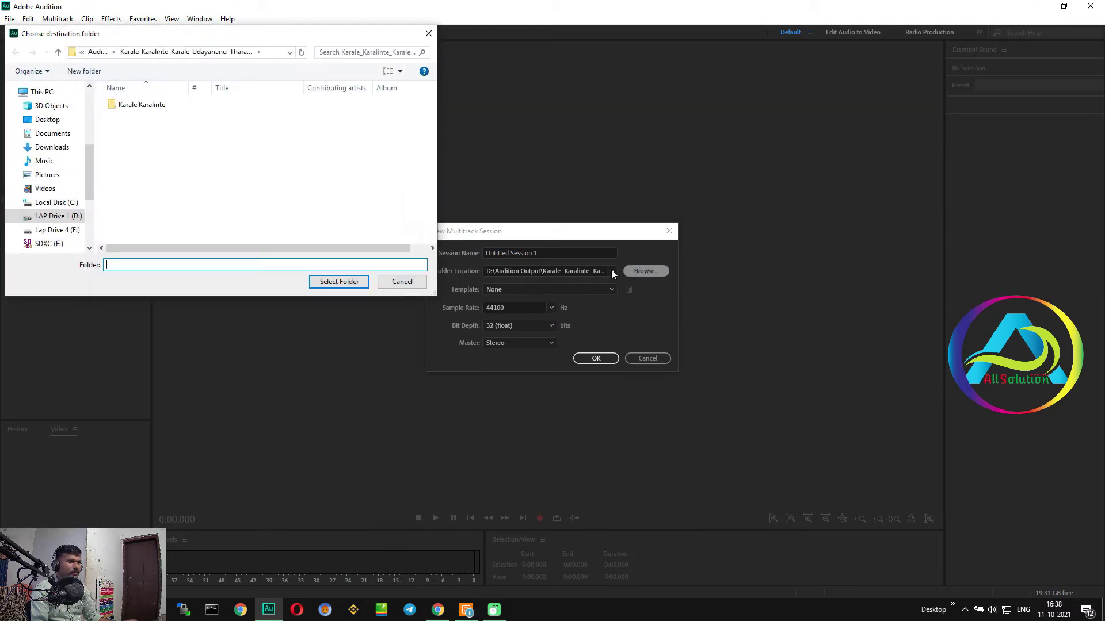
left_click(96, 53)
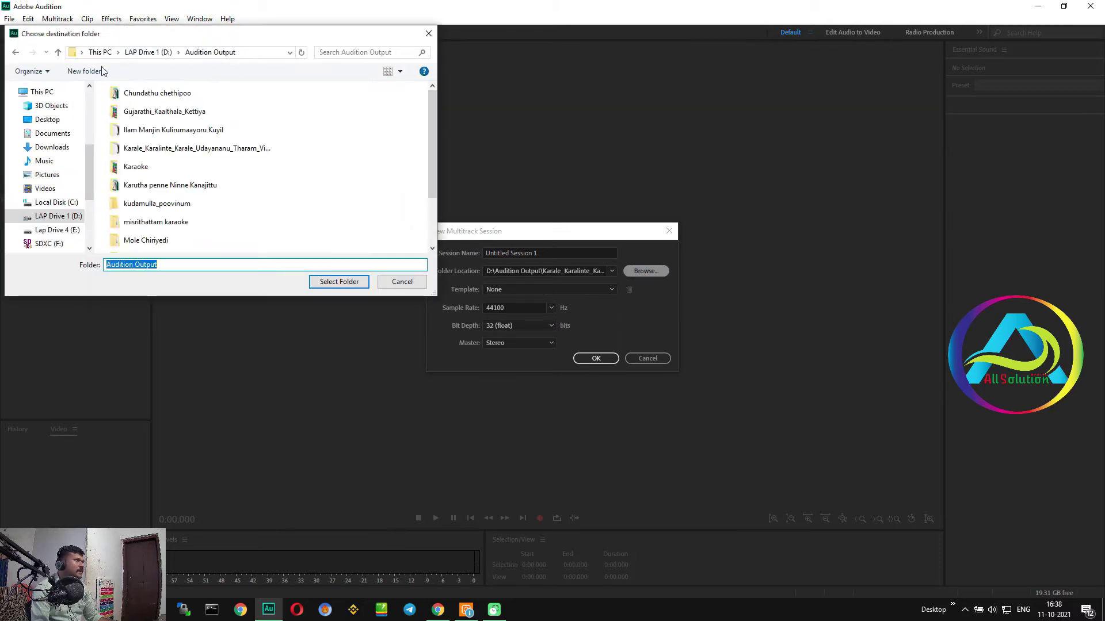
left_click(172, 206)
double_click(173, 205)
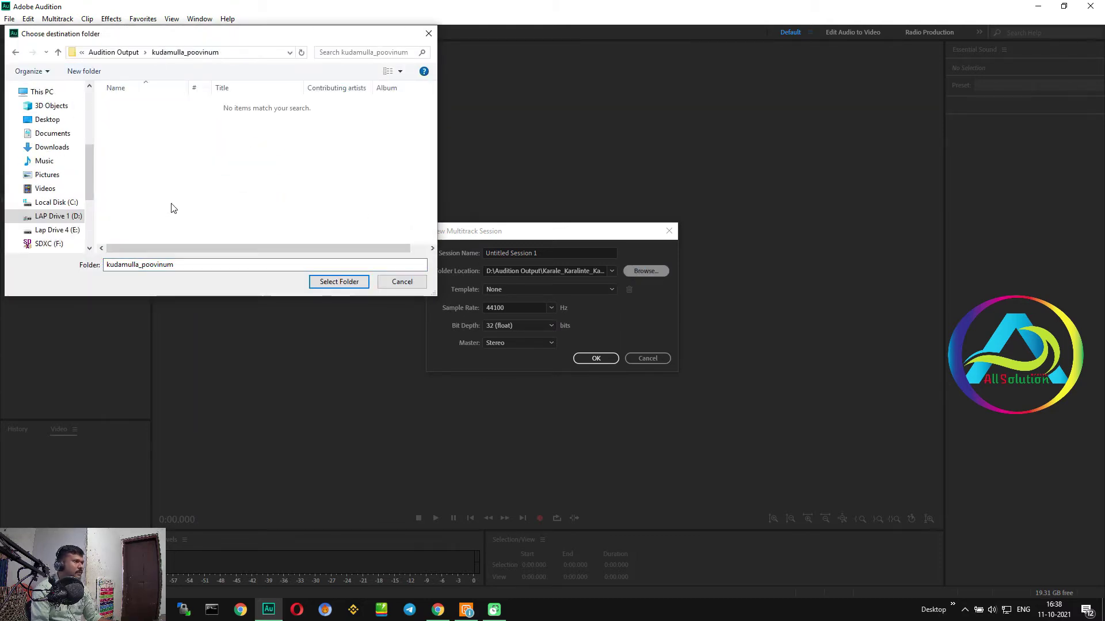
left_click(190, 264)
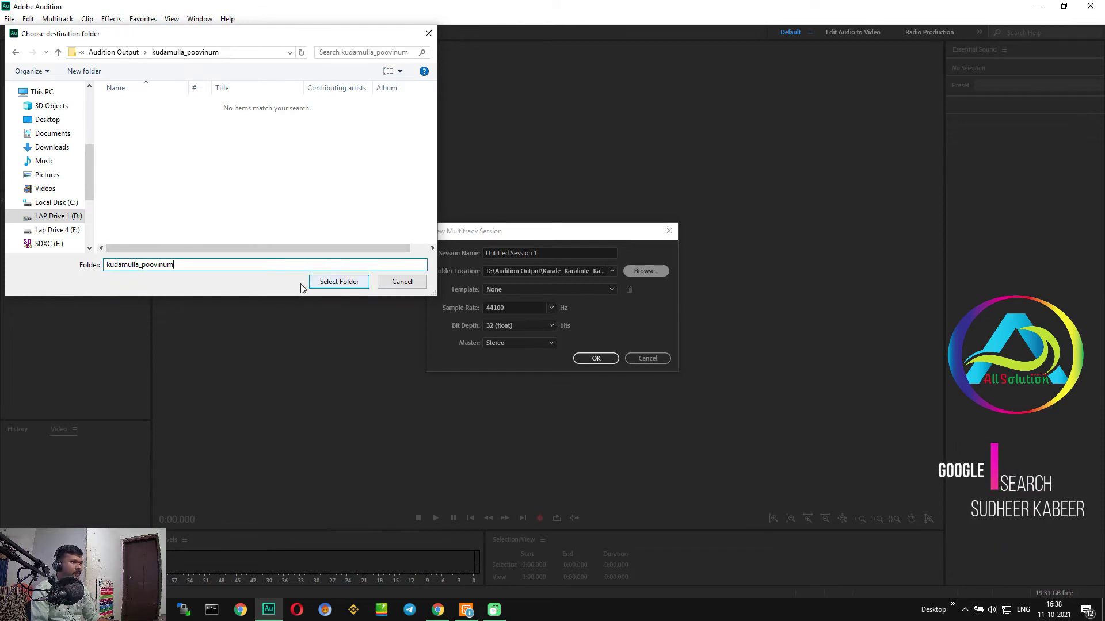
left_click(337, 281)
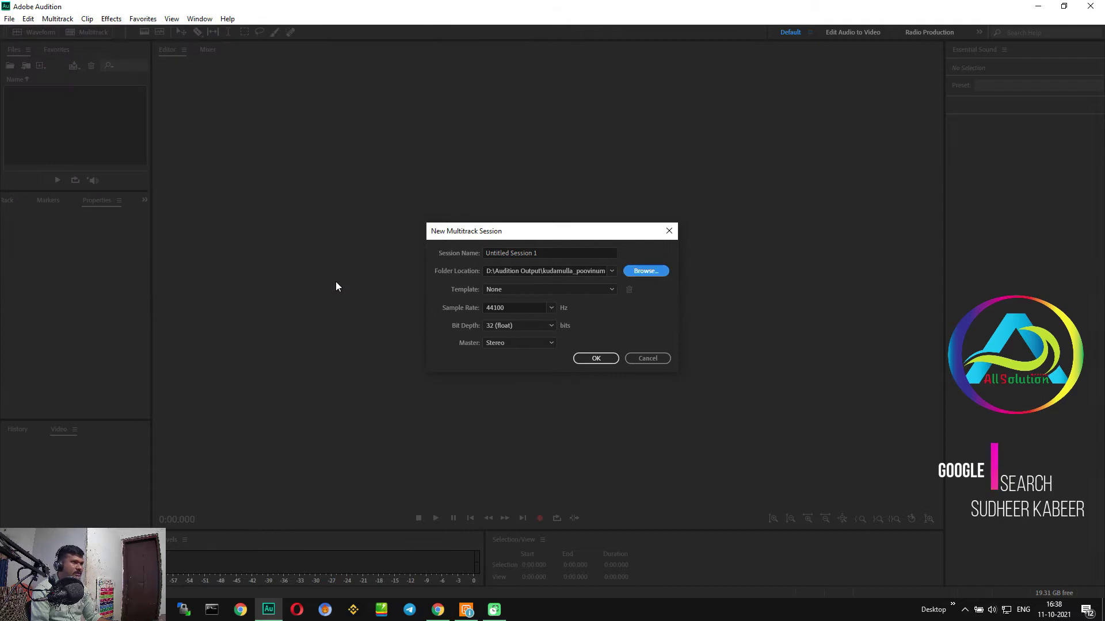
- Name the session "Kudamullapoovinum karaoke" and create it
left_click(518, 253)
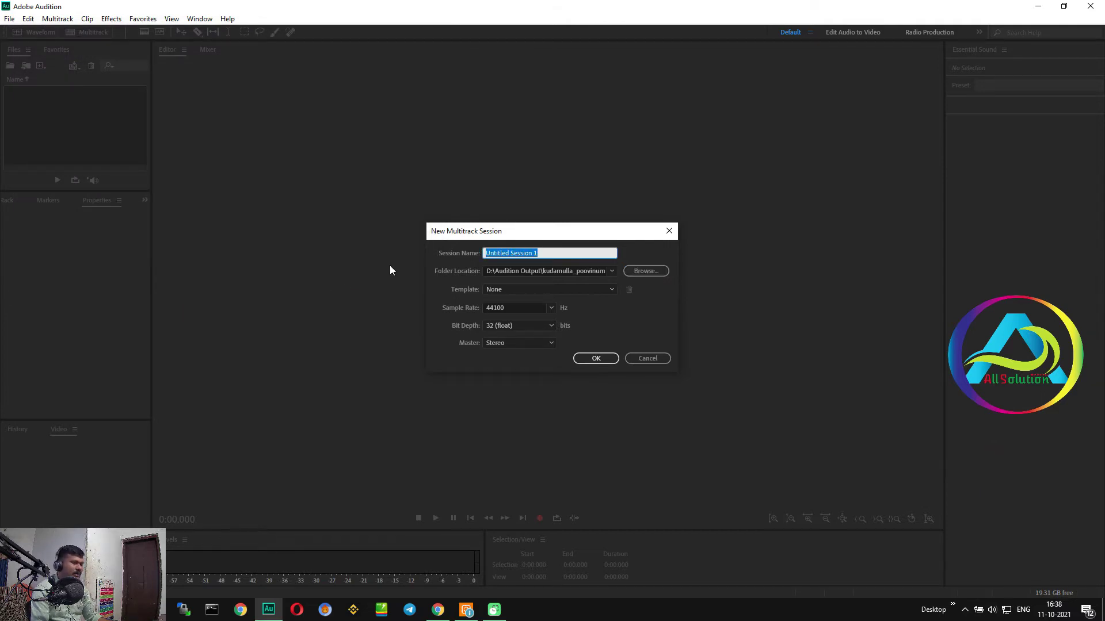
type("Kudamullapoovi")
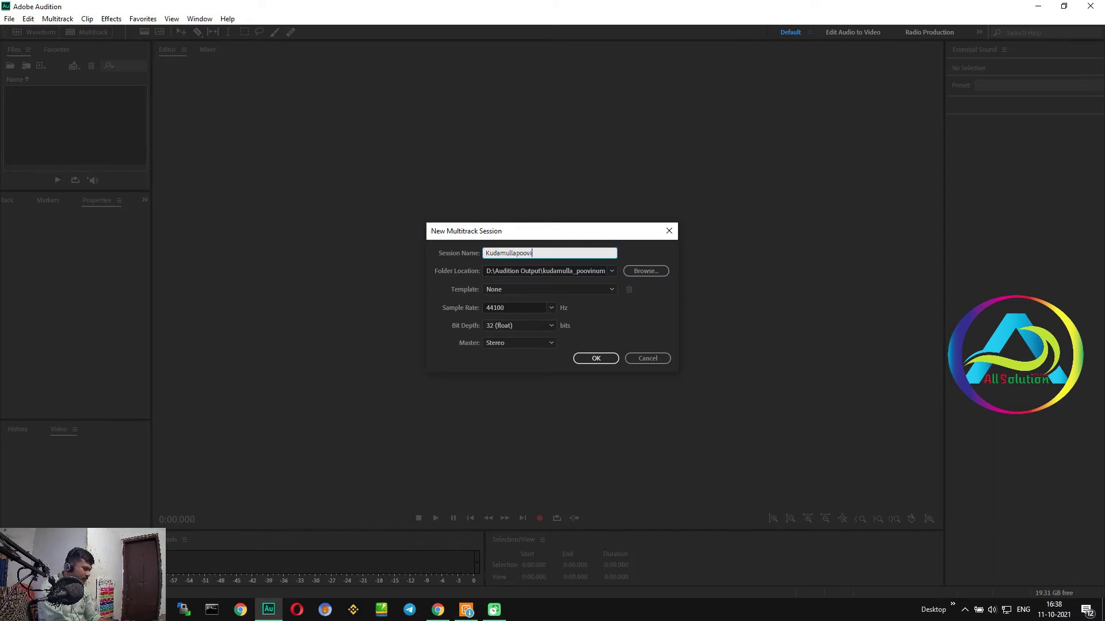
type("num karaoke")
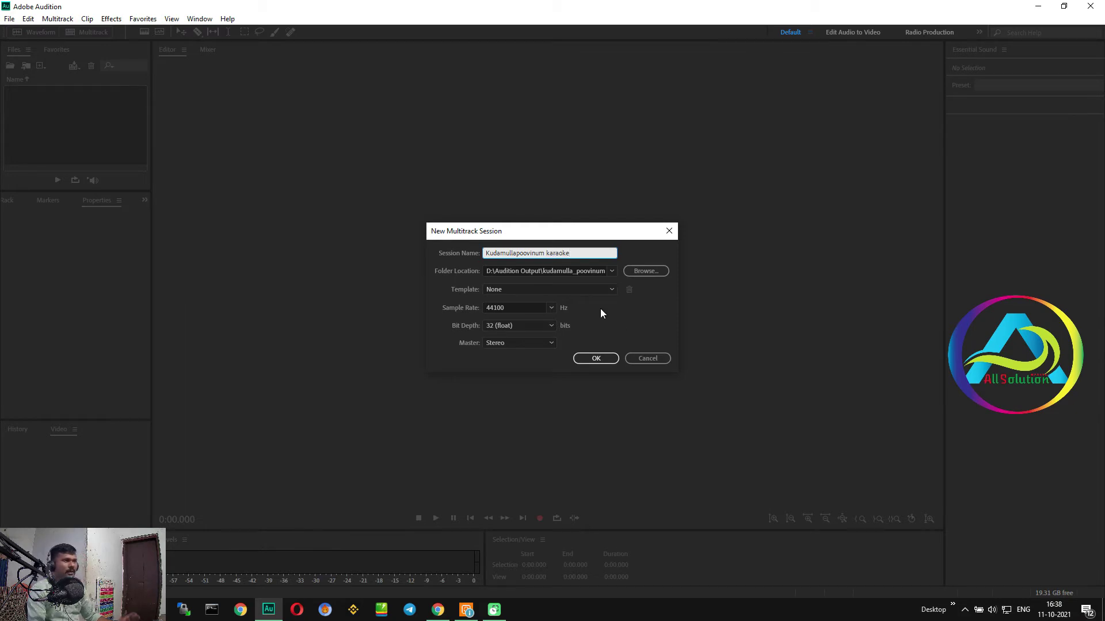
left_click(609, 361)
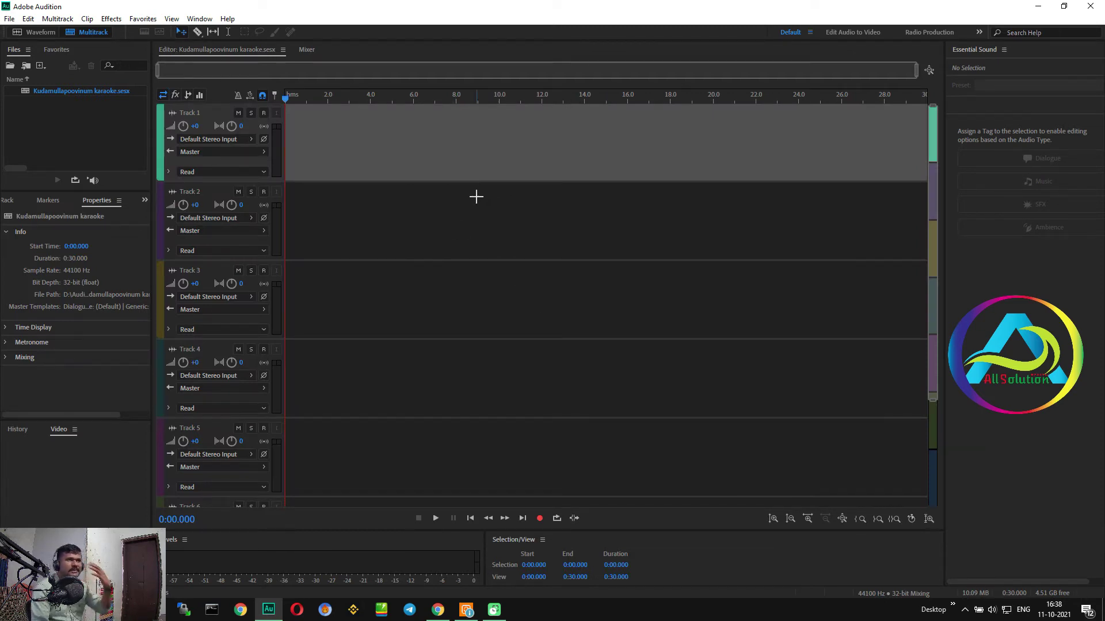
- Start a file import, browse to the kudamulla_poovinum folder in Audition Output, and widen the name column to show full file names
scroll(222, 227, "down", 3)
scroll(209, 313, "up", 1)
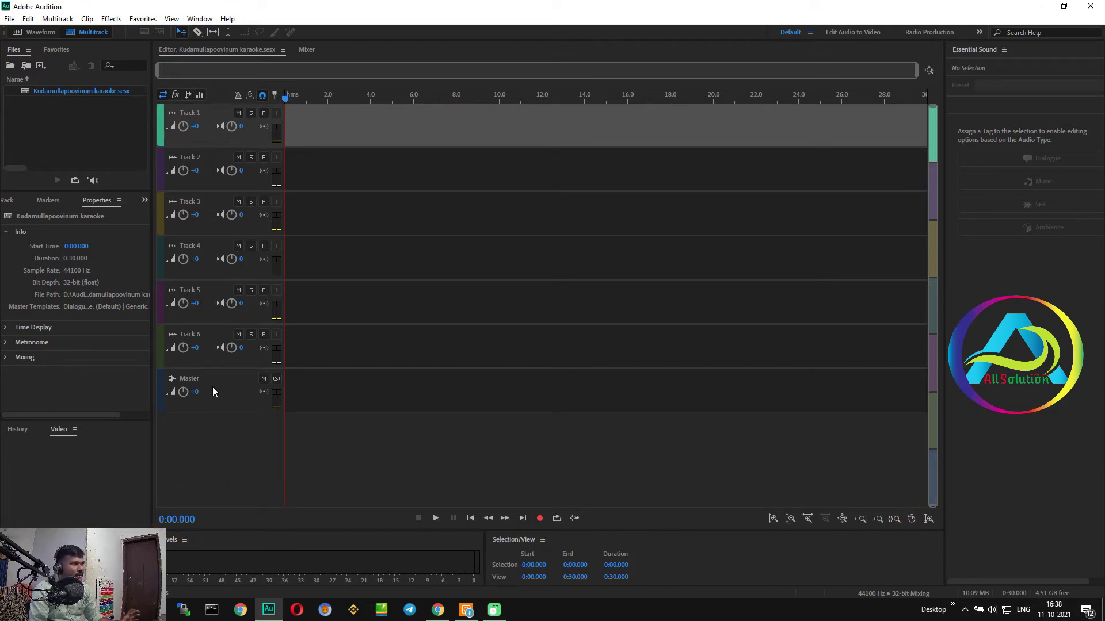
right_click(69, 116)
left_click(100, 149)
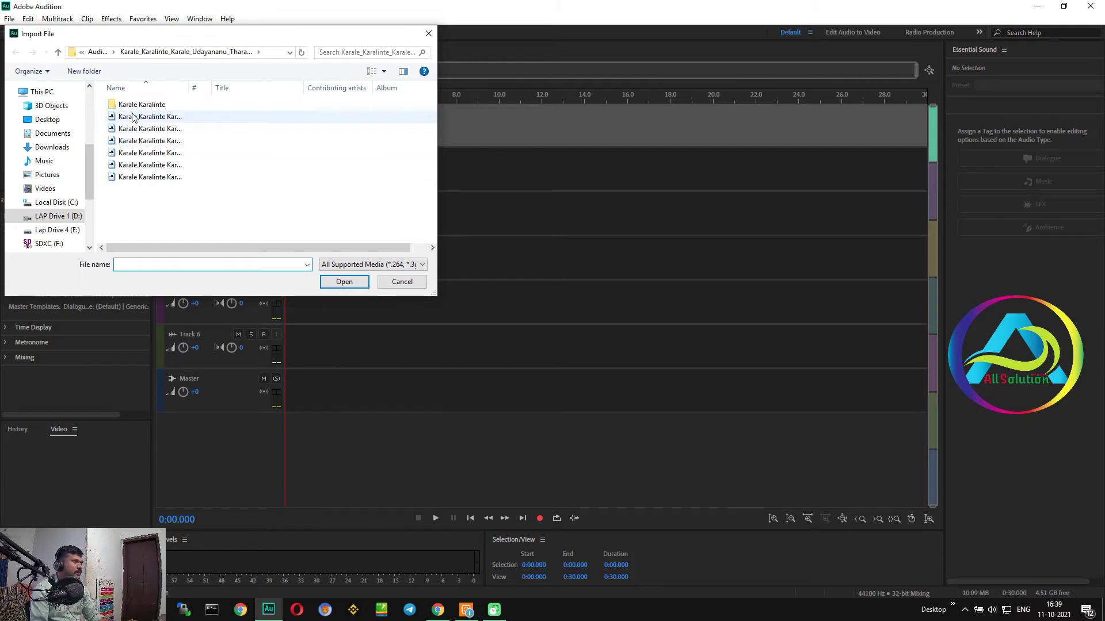
left_click(97, 53)
double_click(172, 206)
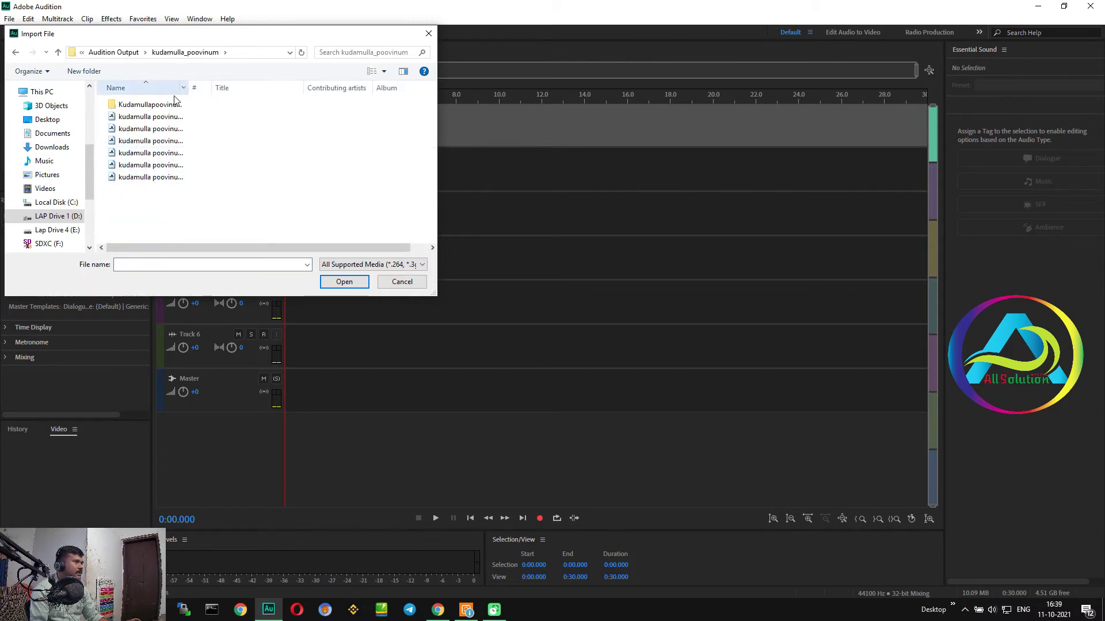
left_click_drag(184, 87, 253, 98)
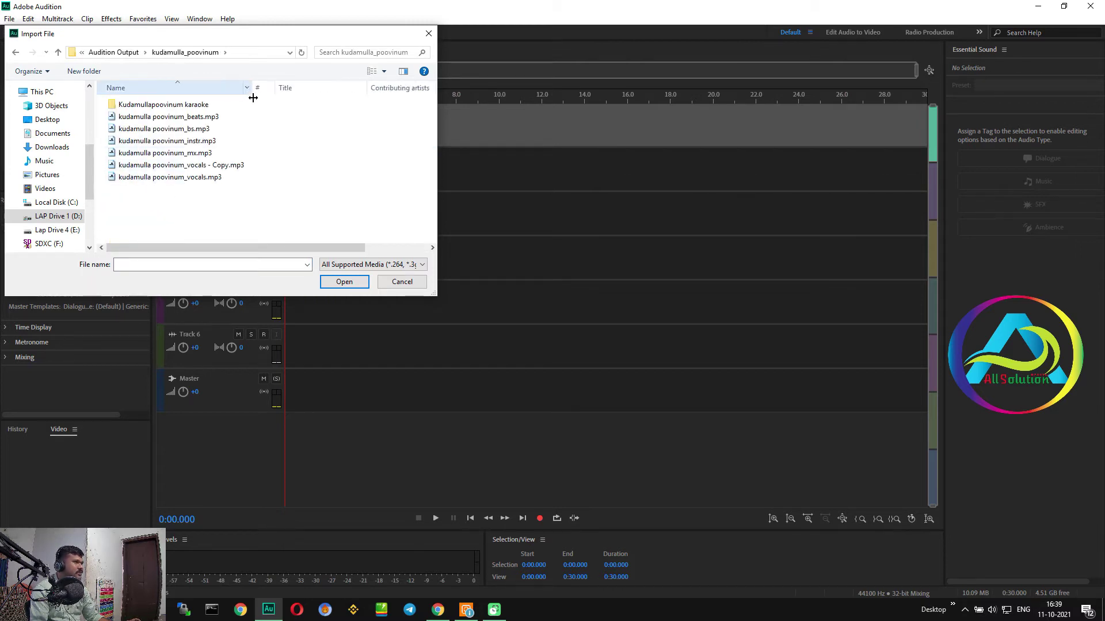
- Import the kudamulla poovinum beats, bs, instr, mx and vocals MP3 files, leaving out the vocals copy
left_click(172, 118)
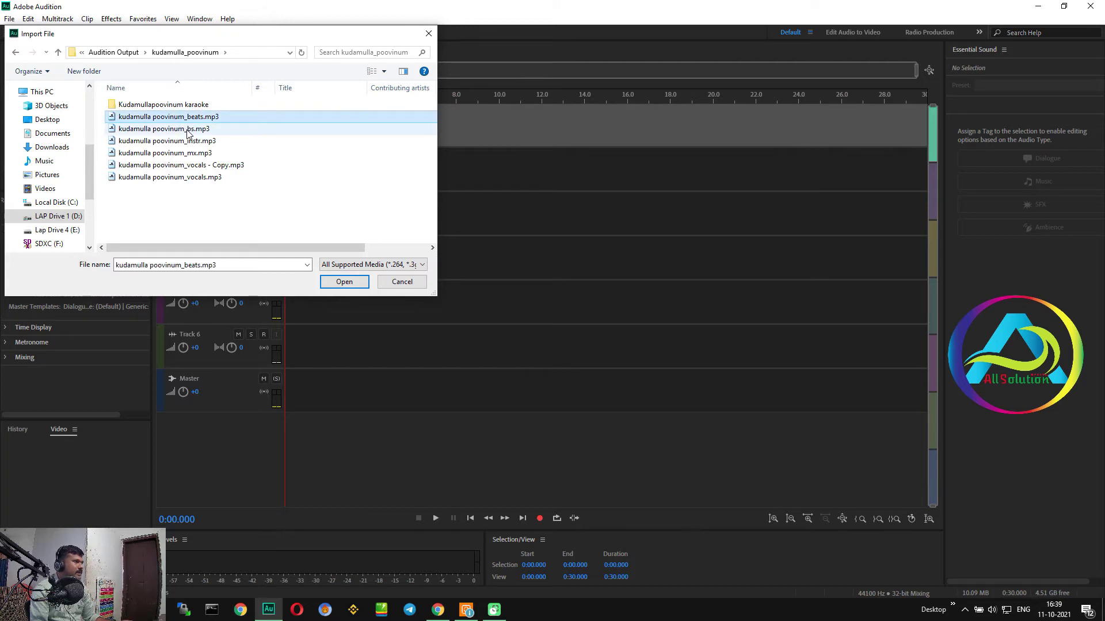
left_click(187, 131, "ctrl")
left_click(189, 142, "ctrl")
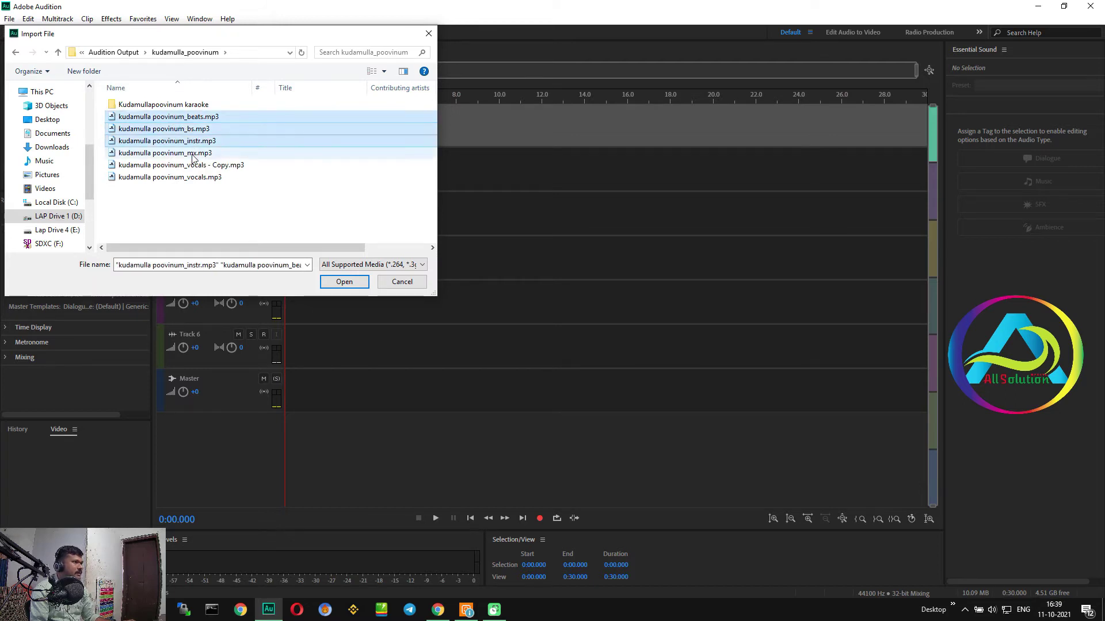
left_click(193, 154, "ctrl")
left_click(200, 178, "ctrl")
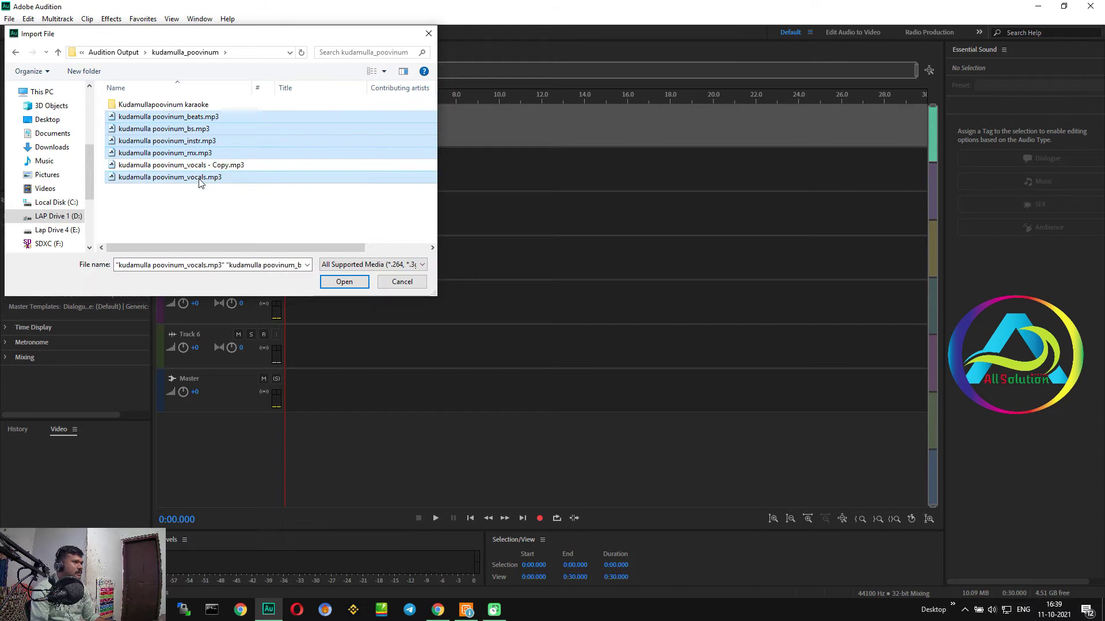
left_click(343, 282)
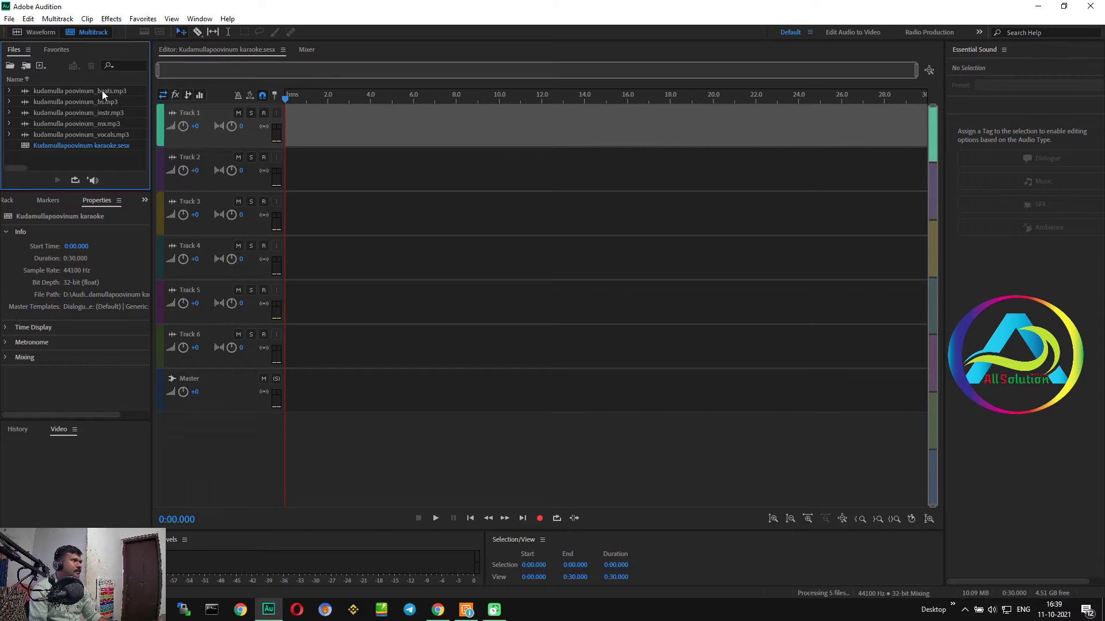
- Place the beats, bs, instr, mx and vocals files on Tracks 1 to 5 respectively, each starting at 0:00
left_click_drag(97, 91, 268, 125)
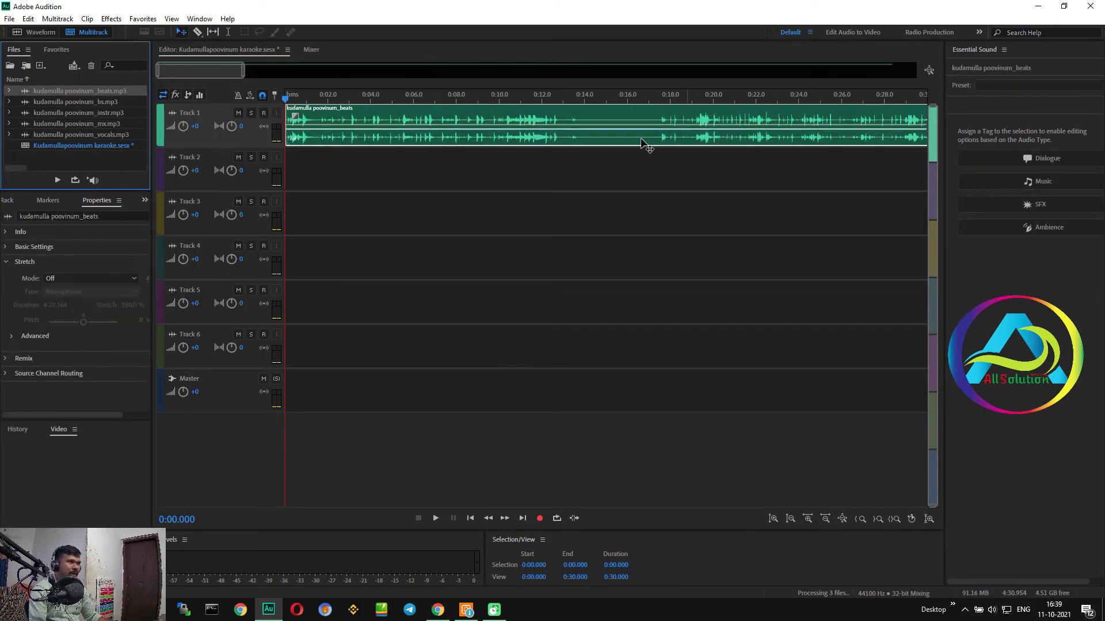
left_click_drag(92, 105, 264, 239)
left_click_drag(86, 124, 276, 286)
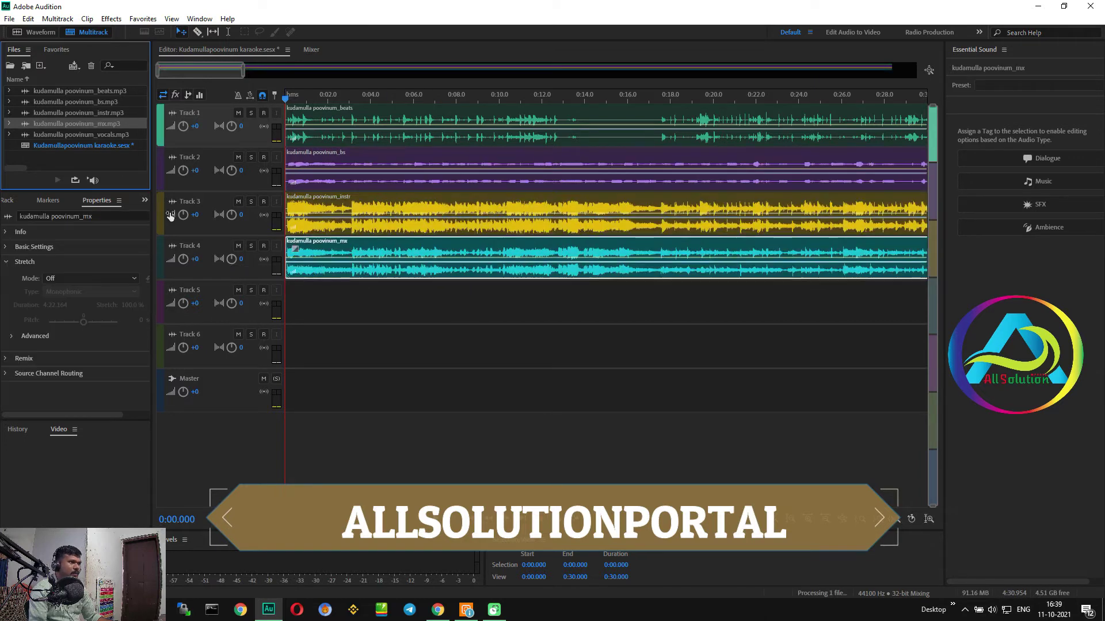
left_click(108, 136)
left_click_drag(109, 138, 288, 313)
left_click(321, 310)
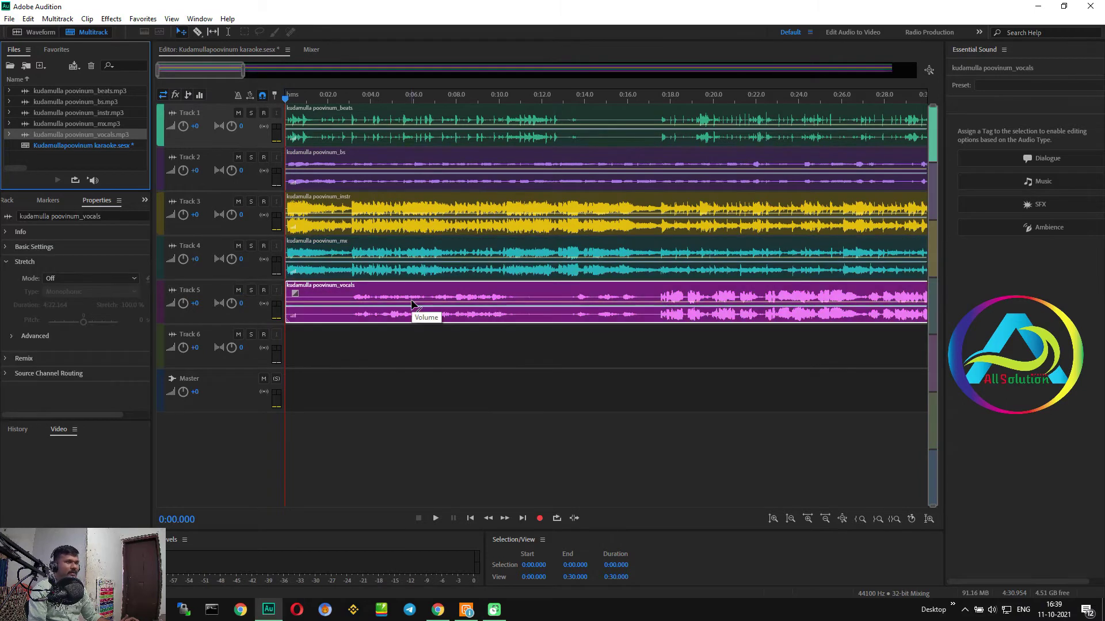
- Move the vocals clip from Track 5 down to a new track below Track 6, keeping its start at 0:00
left_click_drag(440, 294, 431, 360)
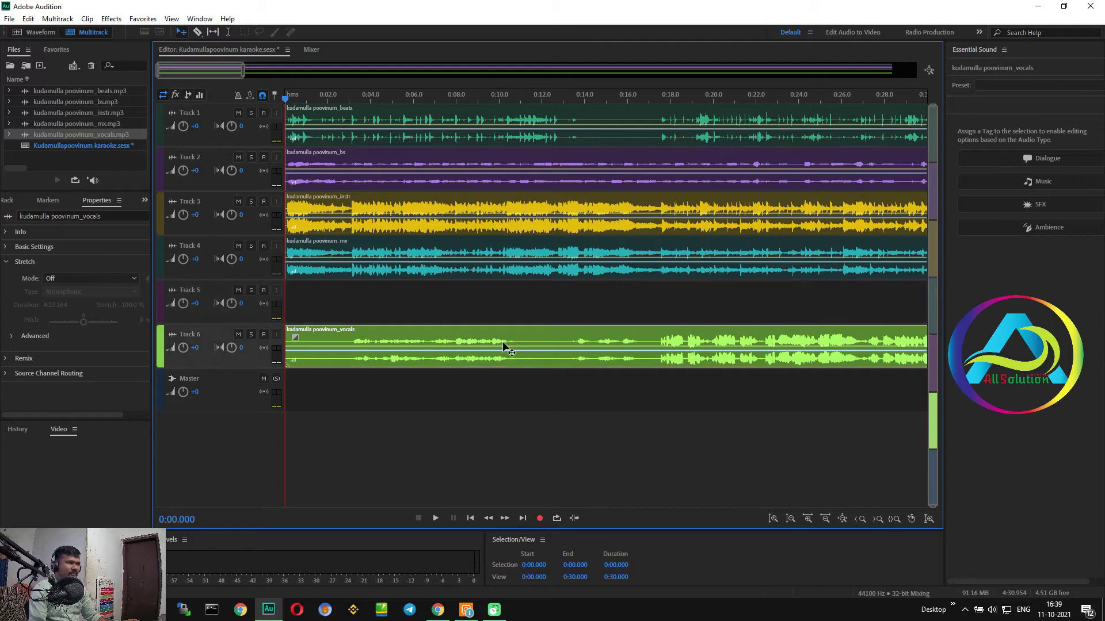
left_click_drag(500, 341, 505, 381)
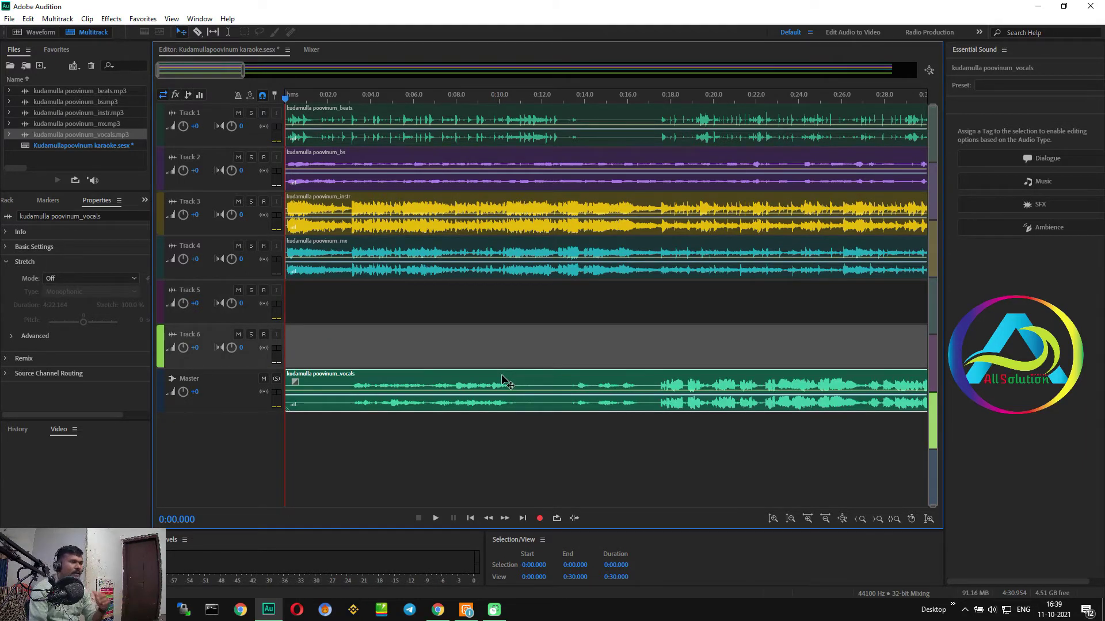
left_click_drag(503, 380, 506, 382)
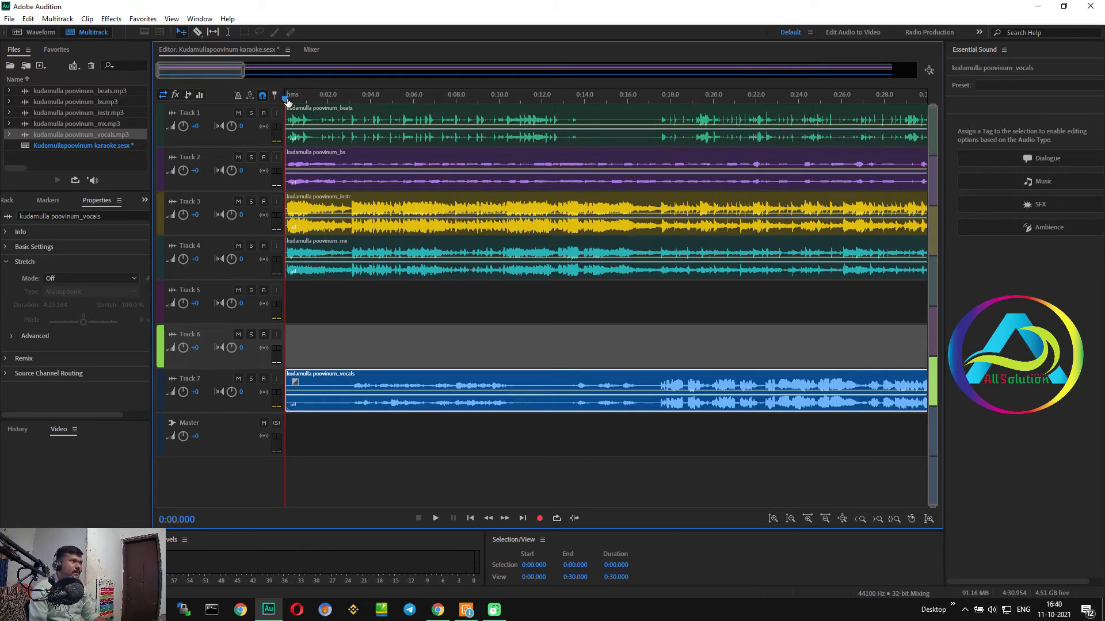
- Play the multitrack mix from about 0:01 and stop it at about 0:03
left_click(309, 164)
key("space")
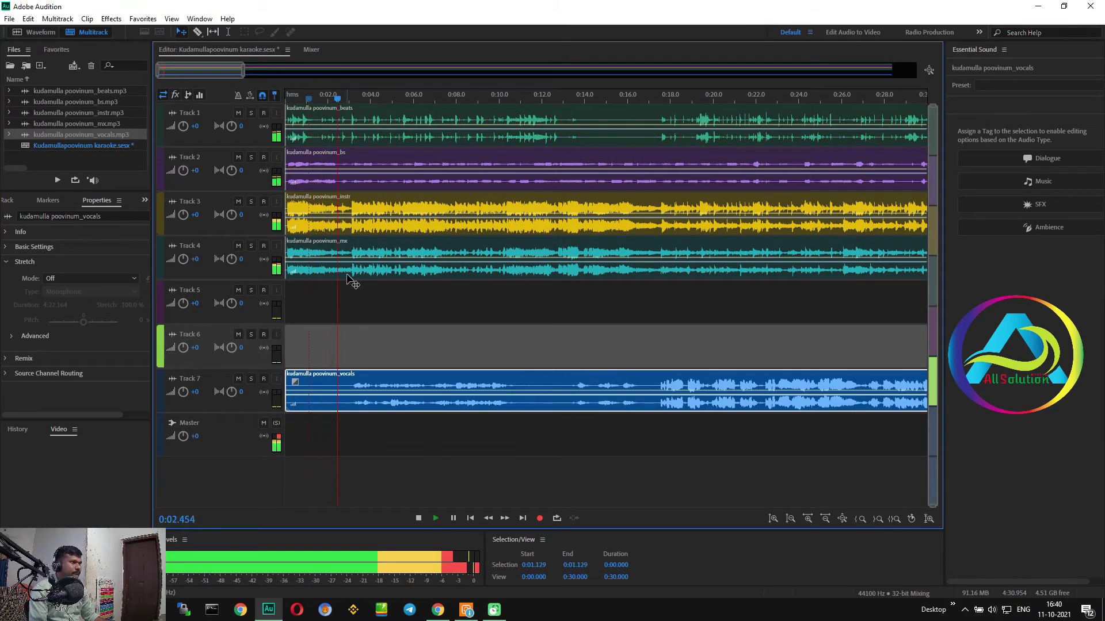
key("space")
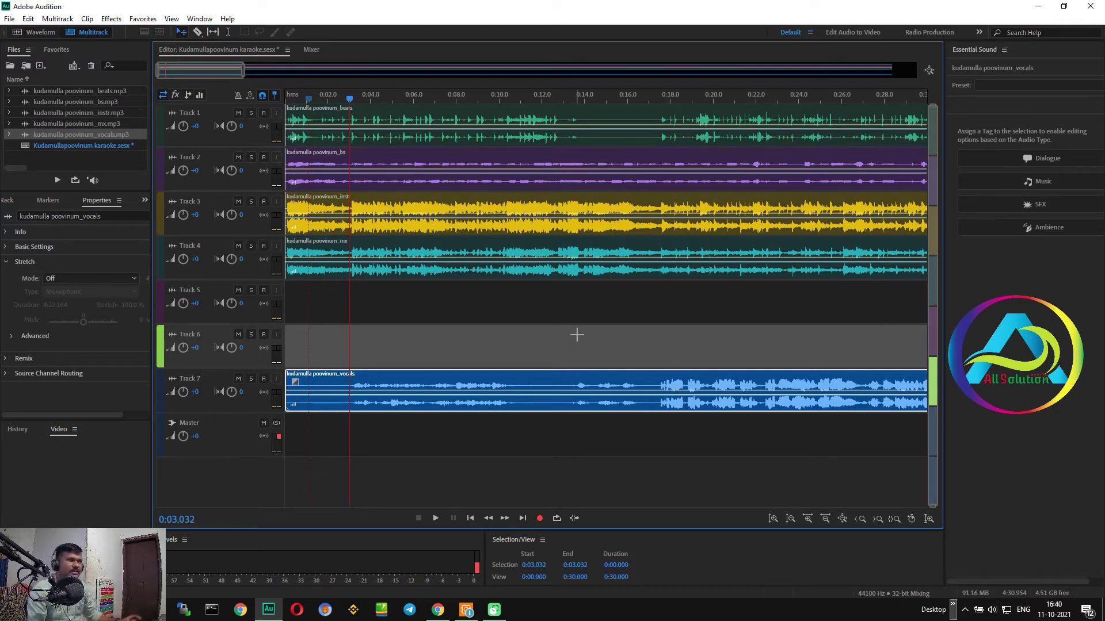
- Open the Windows sound settings and make the V8 Stereo headphones the default playback device
right_click(991, 610)
left_click(1013, 573)
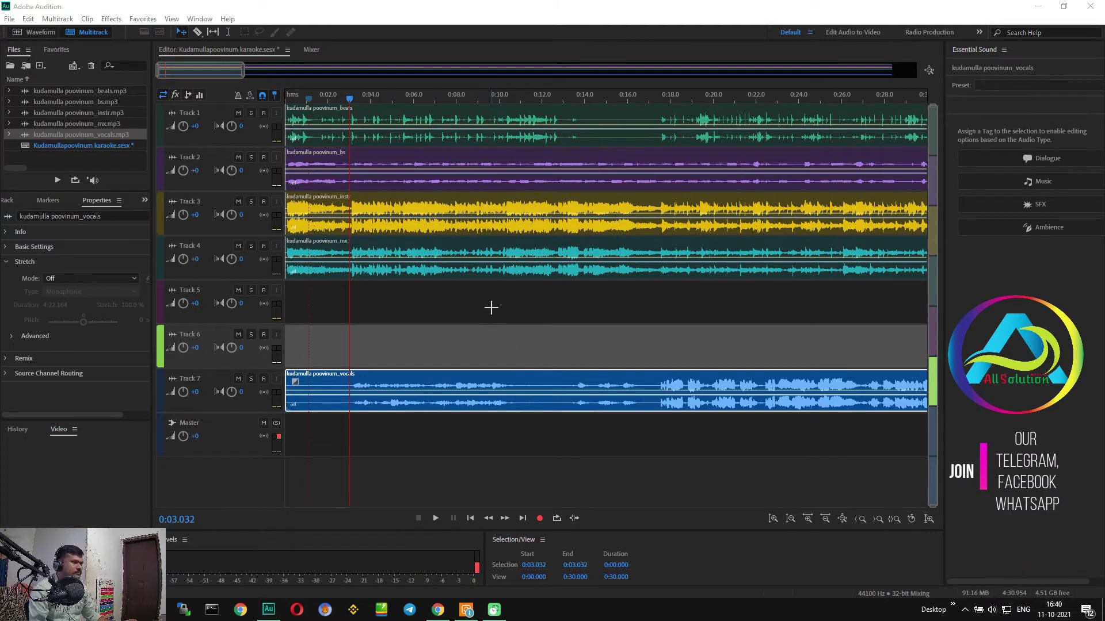
left_click(71, 101)
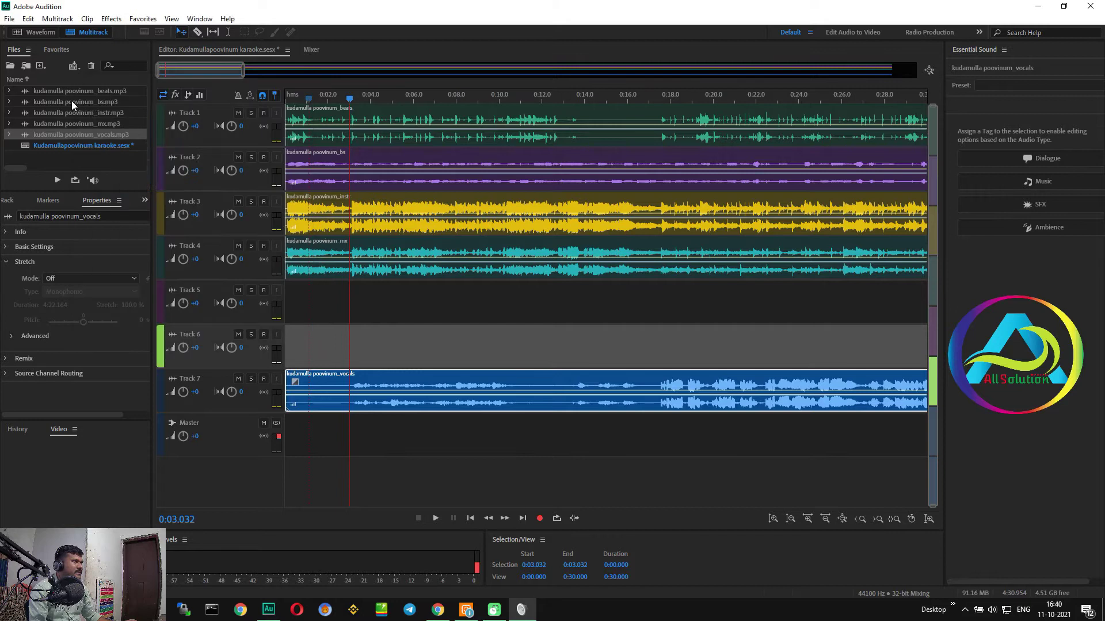
left_click(522, 609)
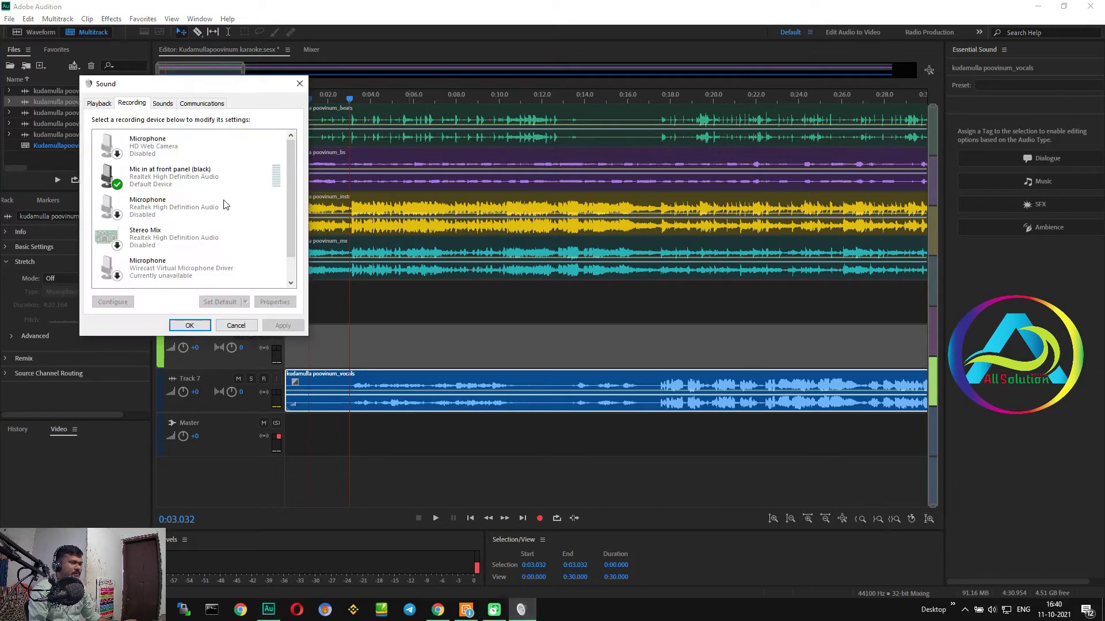
left_click(107, 105)
scroll(180, 231, "down", 3)
scroll(183, 235, "down", 4)
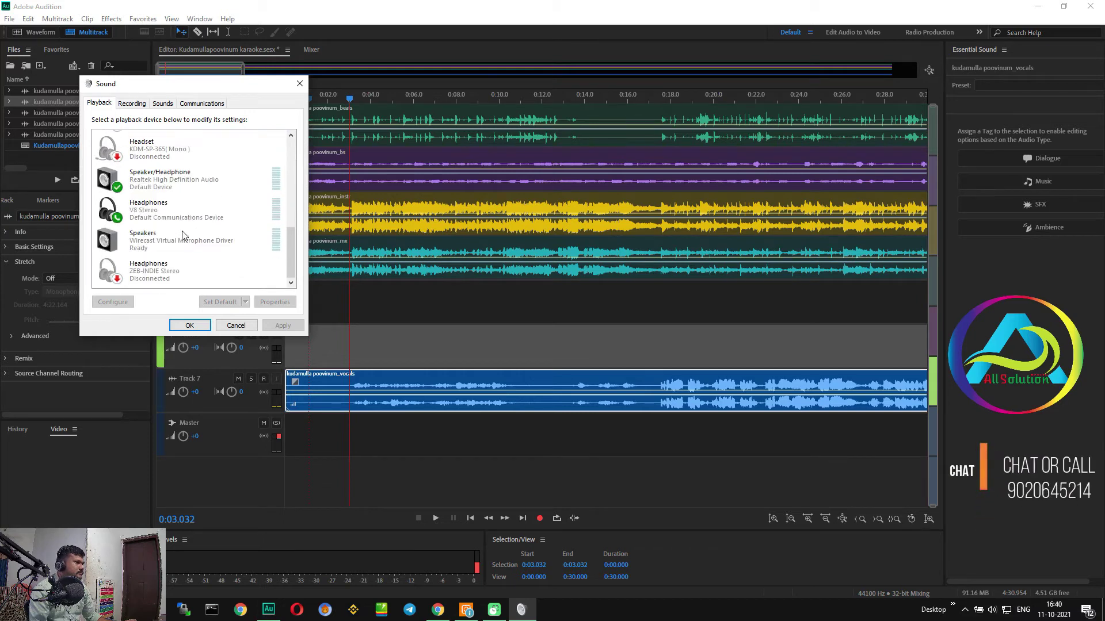
right_click(177, 202)
left_click(245, 259)
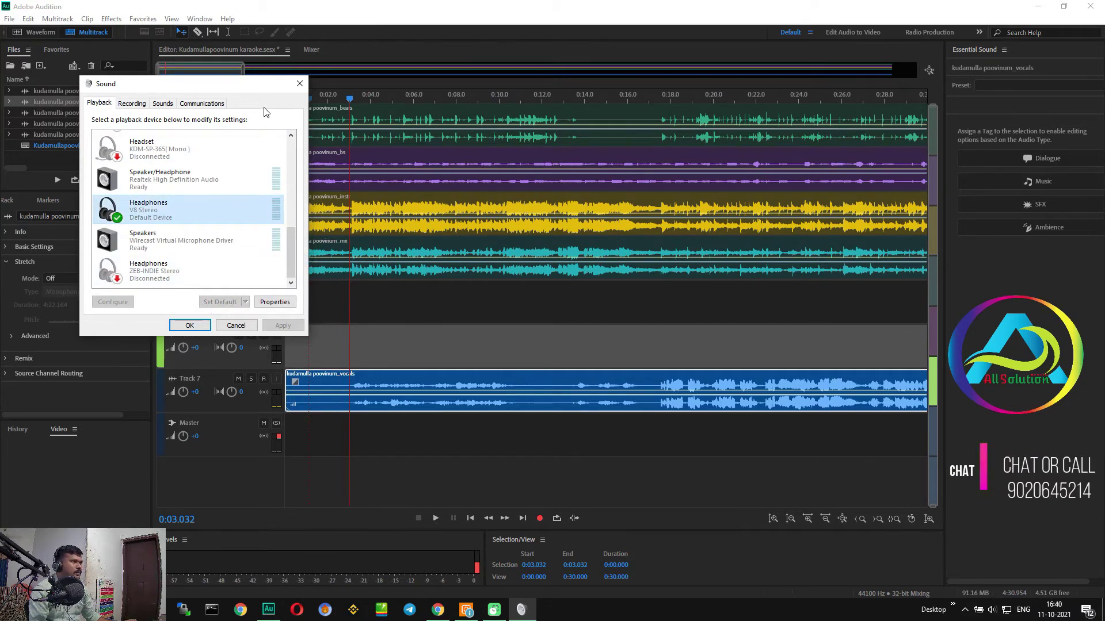
- Make the Realtek Speaker/Headphone the default playback device and return to the multitrack session
right_click(199, 175)
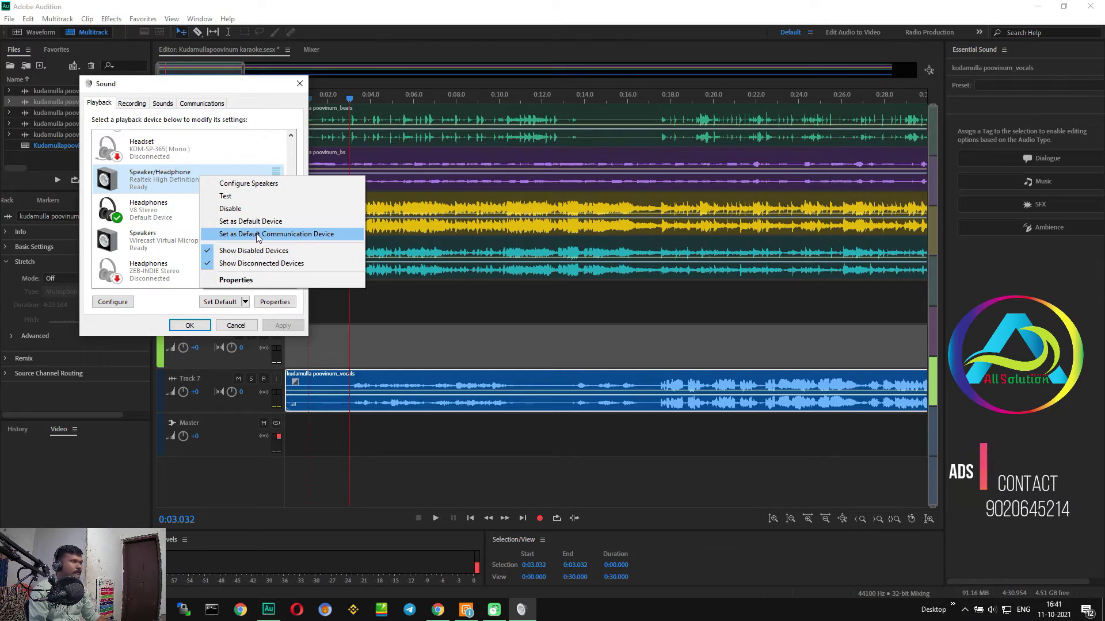
left_click(271, 222)
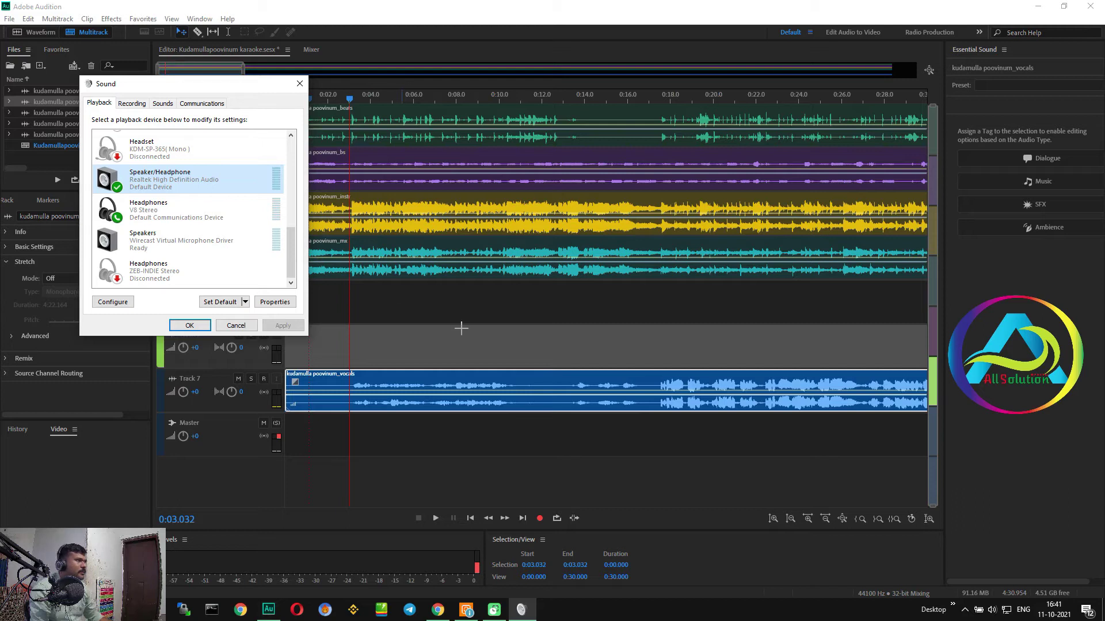
left_click(475, 357)
- Play short passages of the mix from about 0:04 and from about 0:17, where the vocals get louder
left_click(368, 95)
key("space")
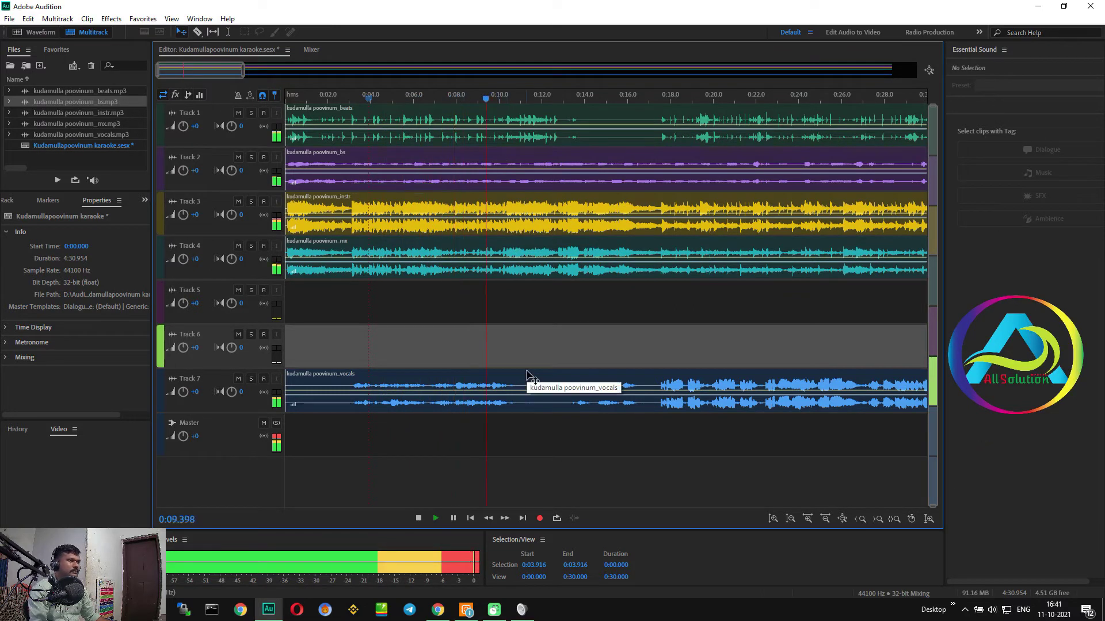
key("space")
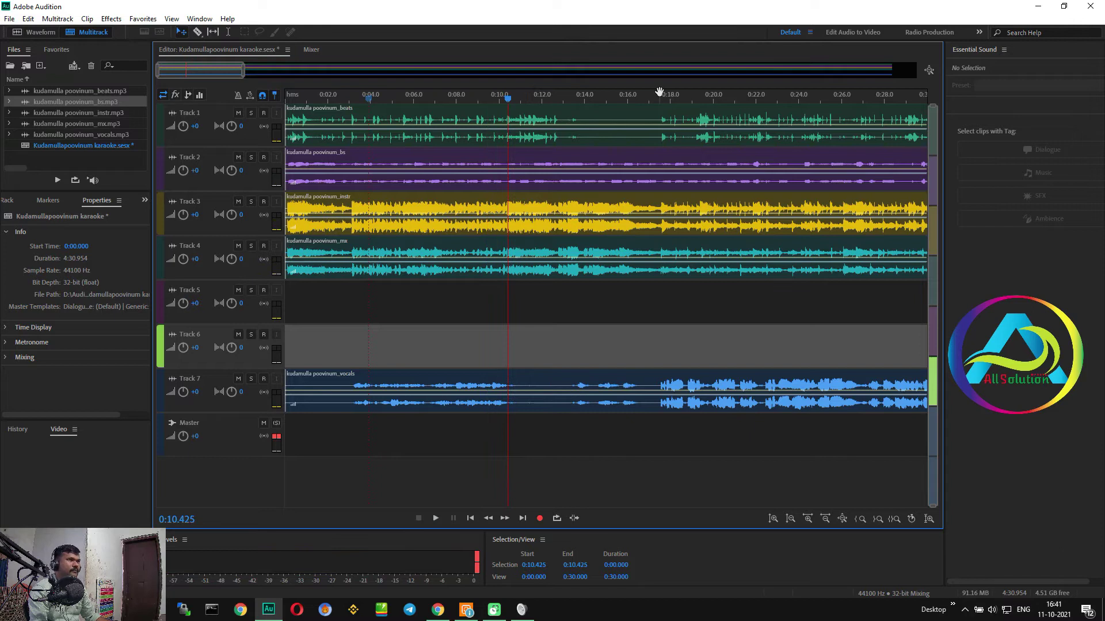
left_click(659, 95)
key("space")
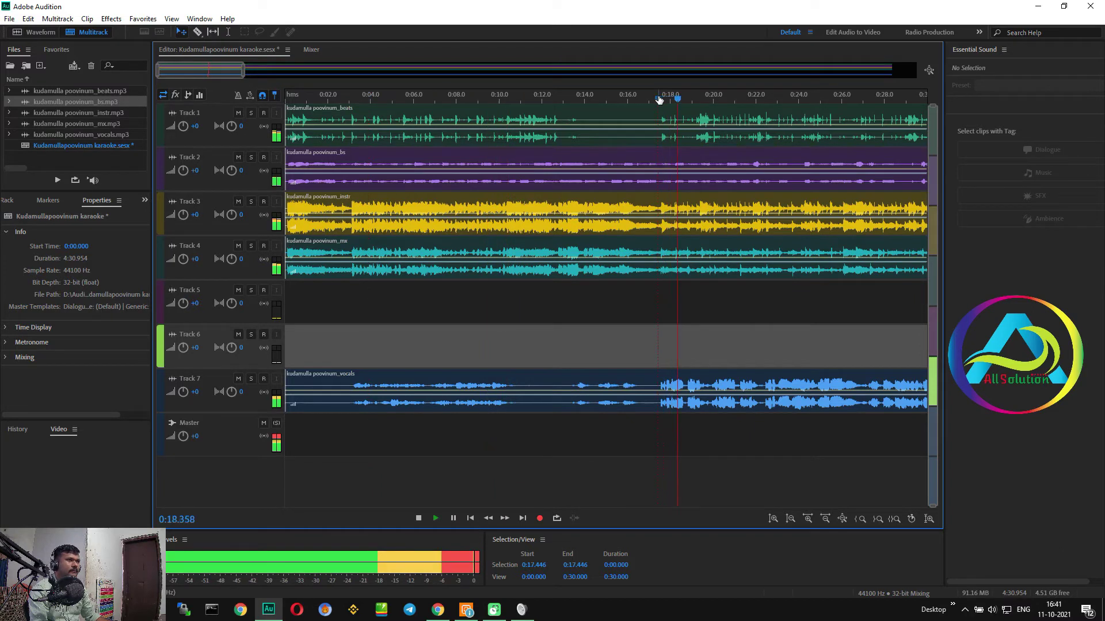
key("space")
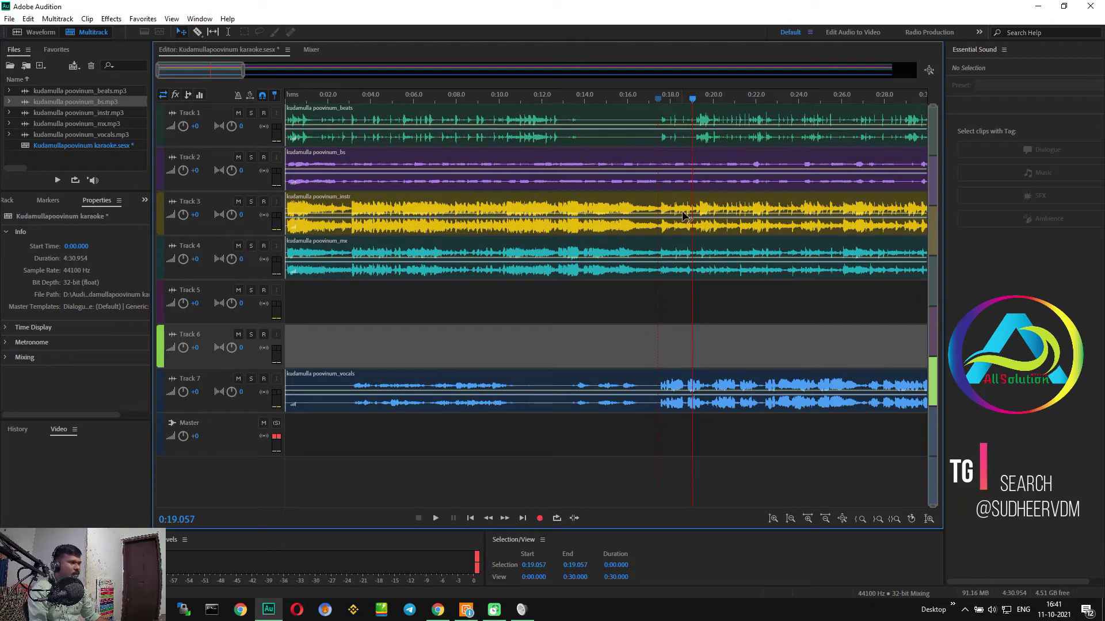
- Play the mix from about 0:17.2, muting and then unmuting the vocals on Track 7 to compare, and stop near 0:30
left_click(659, 103)
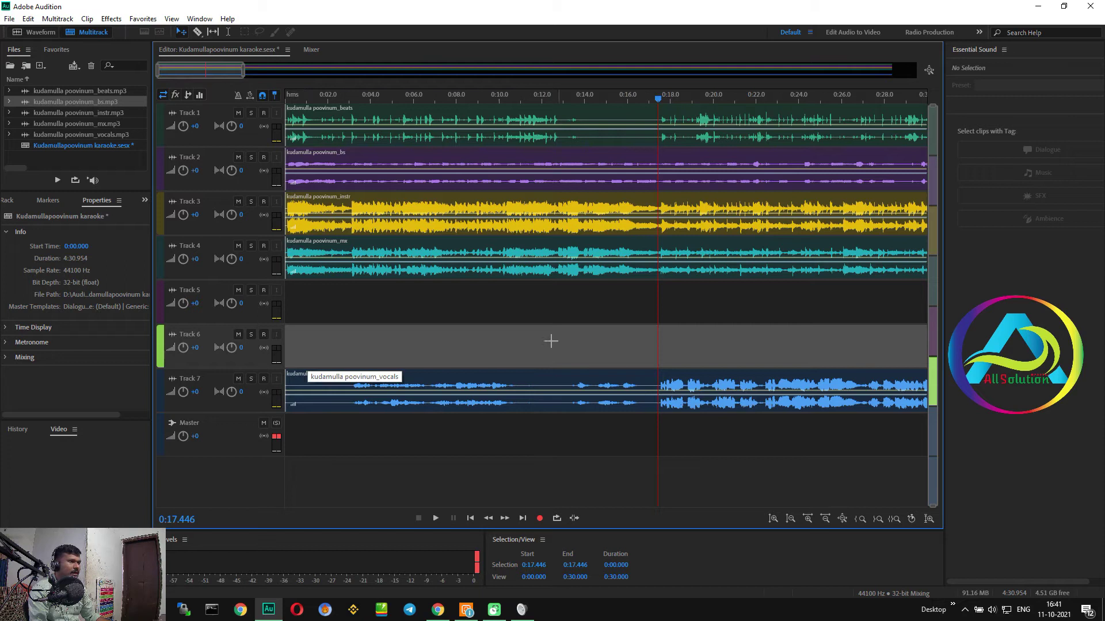
left_click_drag(658, 98, 652, 102)
key("space")
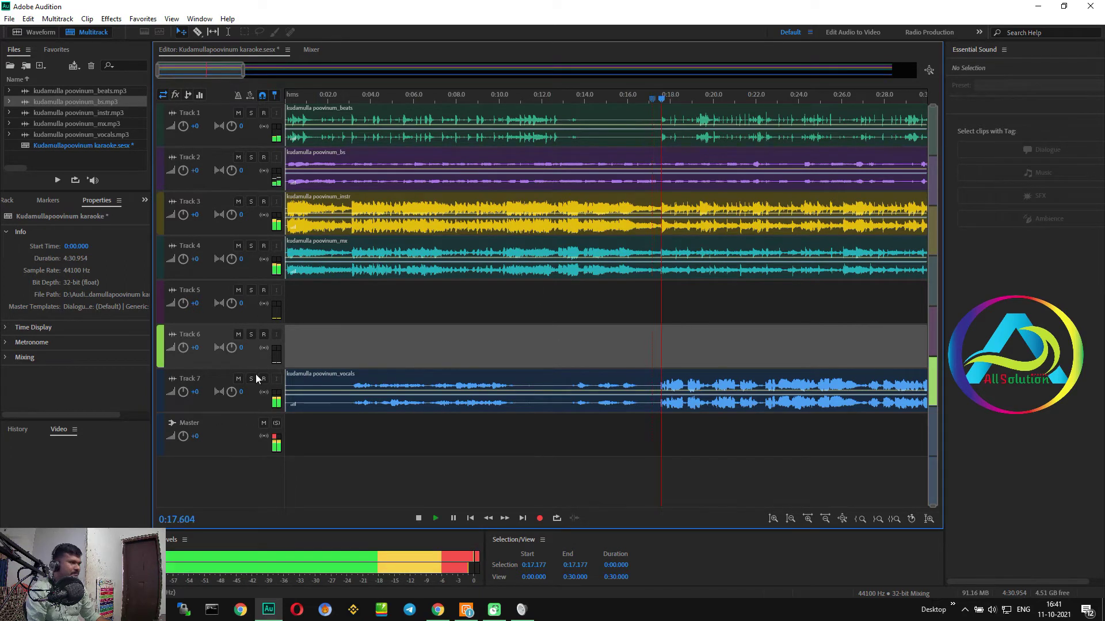
left_click(240, 380)
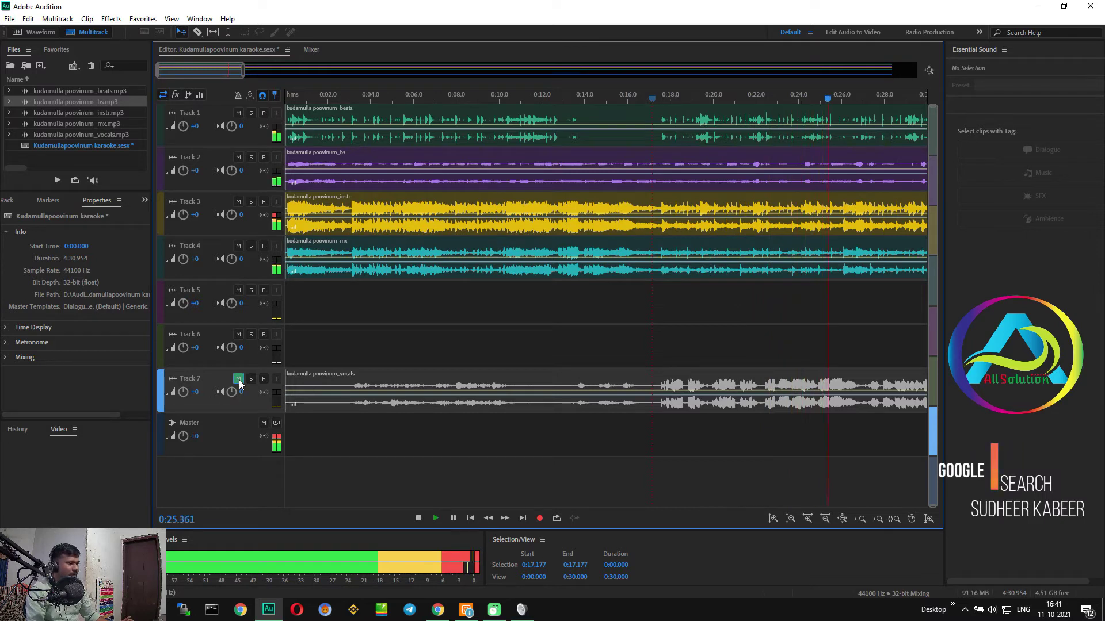
left_click(238, 379)
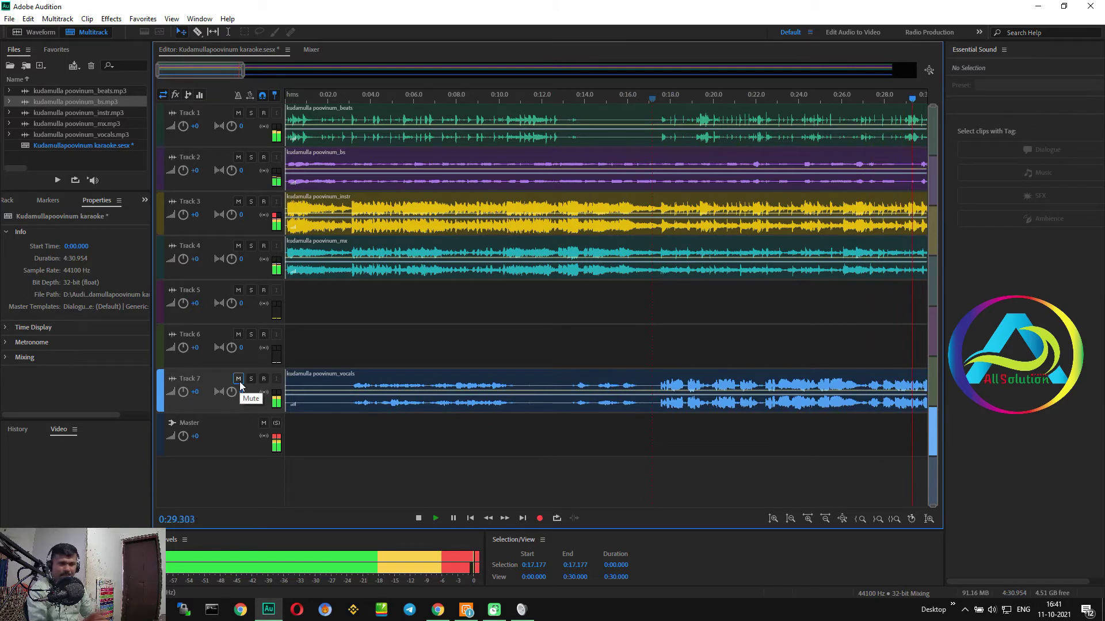
key("space")
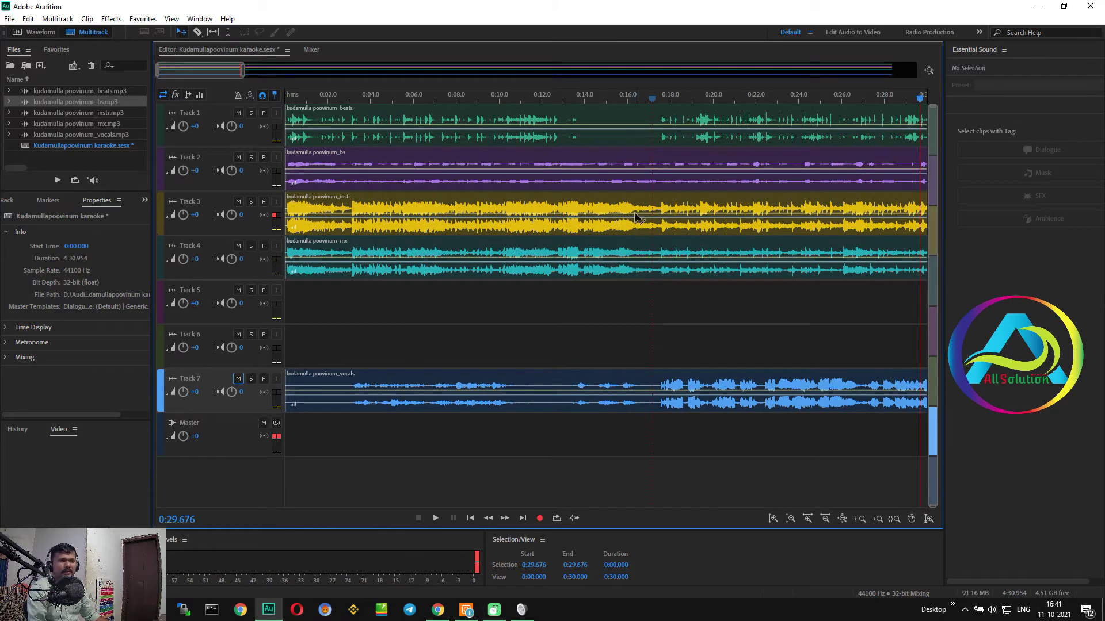
- Split the vocals clip on Track 7 at about 0:17.3, just before the louder singing starts
left_click(650, 99)
key("space")
key("space")
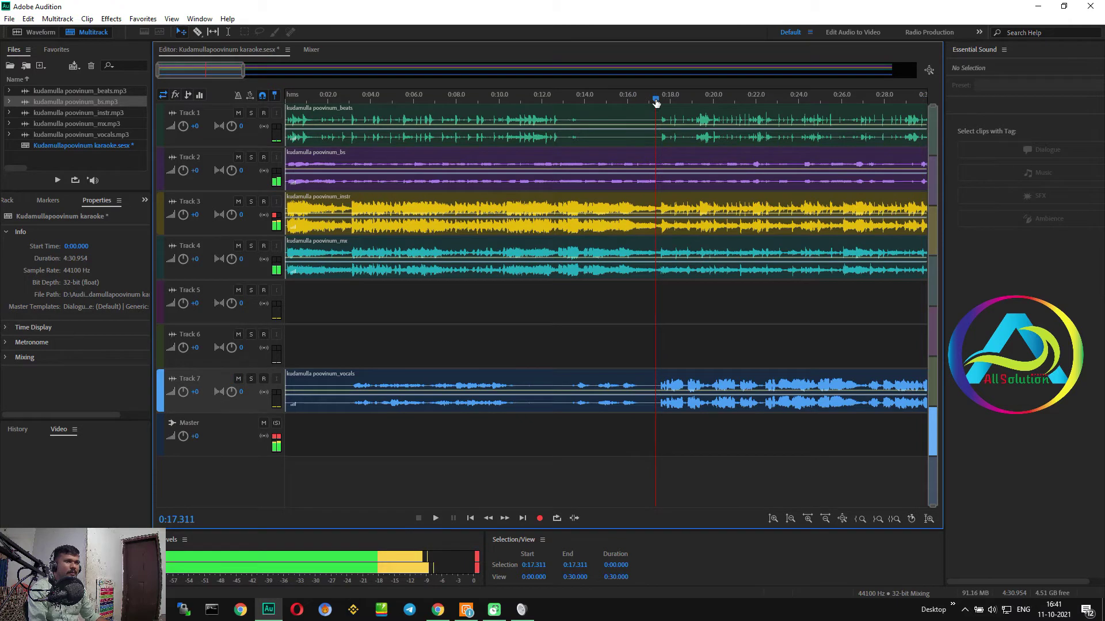
left_click(626, 381)
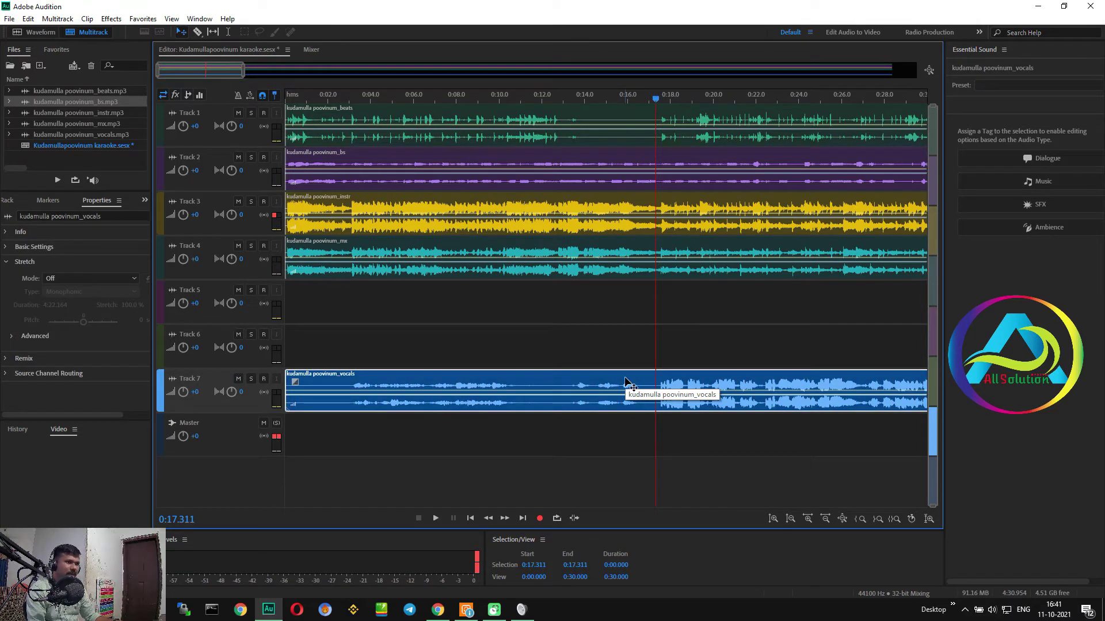
left_click(28, 19)
mouse_move(53, 22)
mouse_move(87, 19)
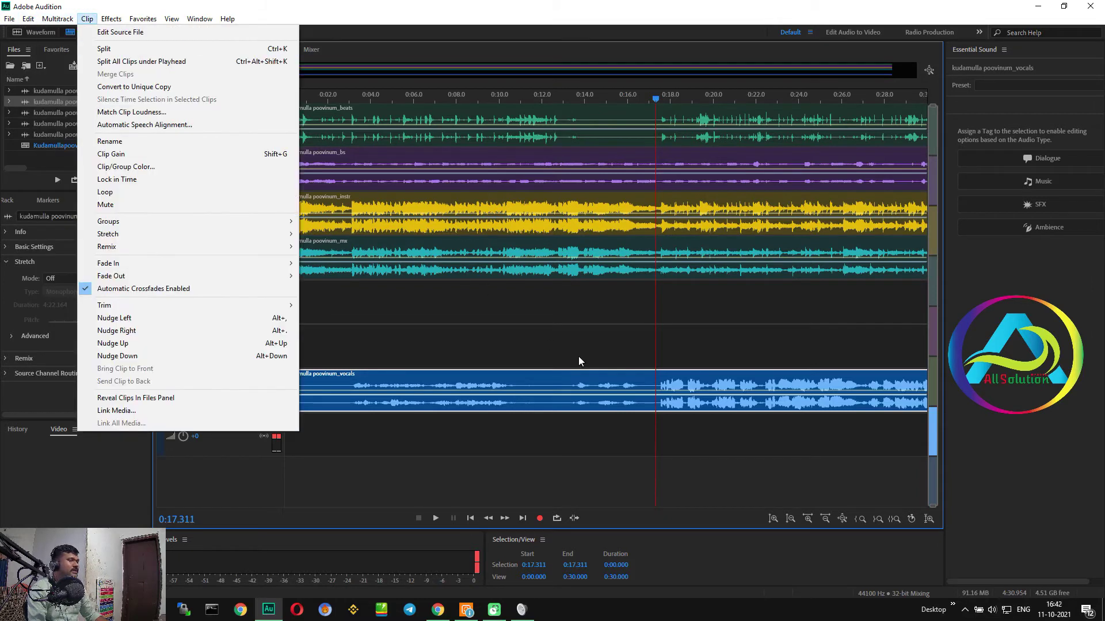
left_click(594, 321)
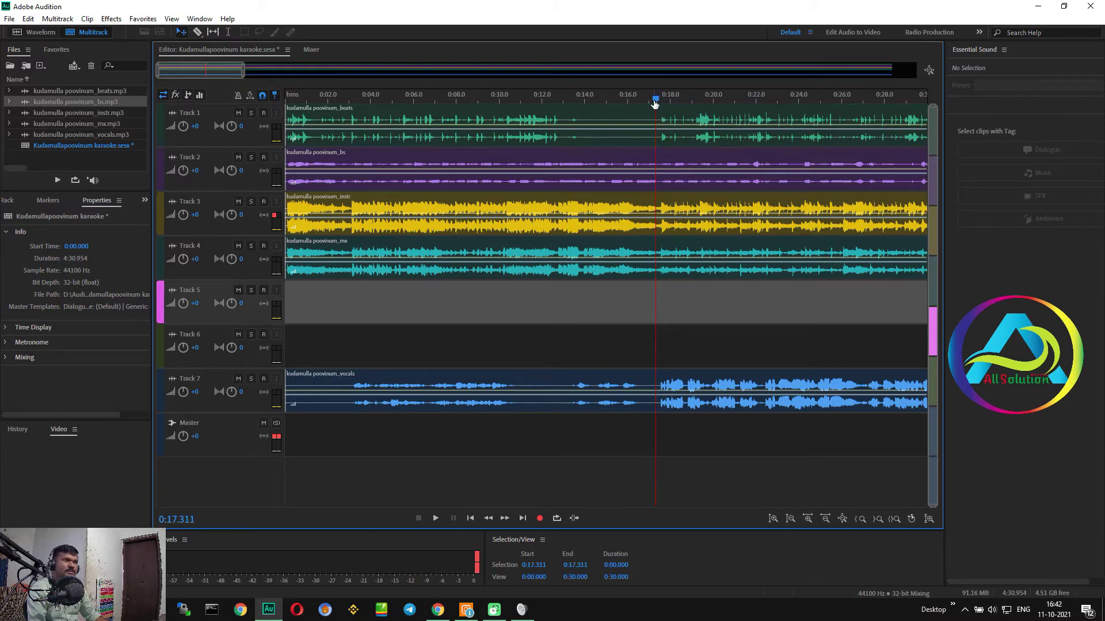
left_click(699, 381)
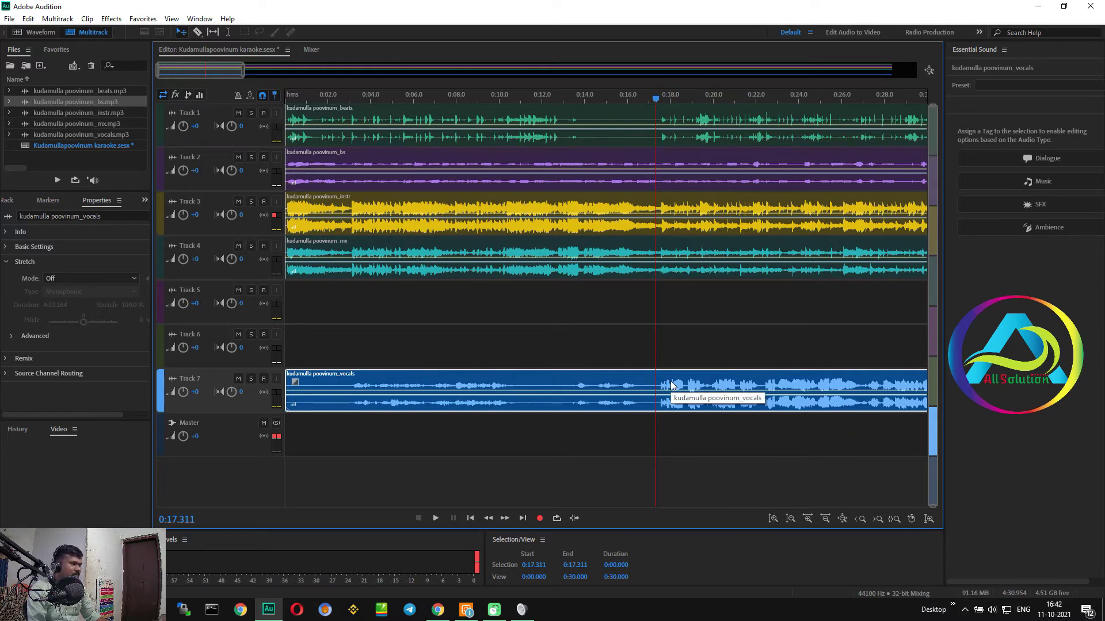
key("ctrl+k")
- Split the vocals clip again at about 0:27.2 and move the section between the two cuts up to Track 6
left_click_drag(656, 99, 868, 148)
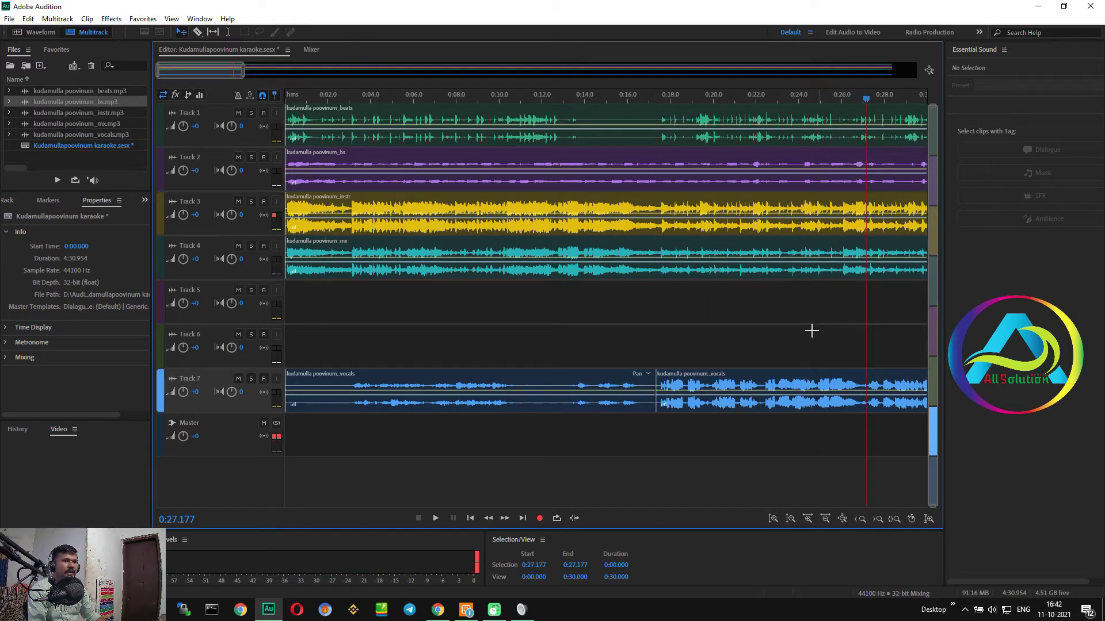
left_click(855, 380)
key("ctrl+k")
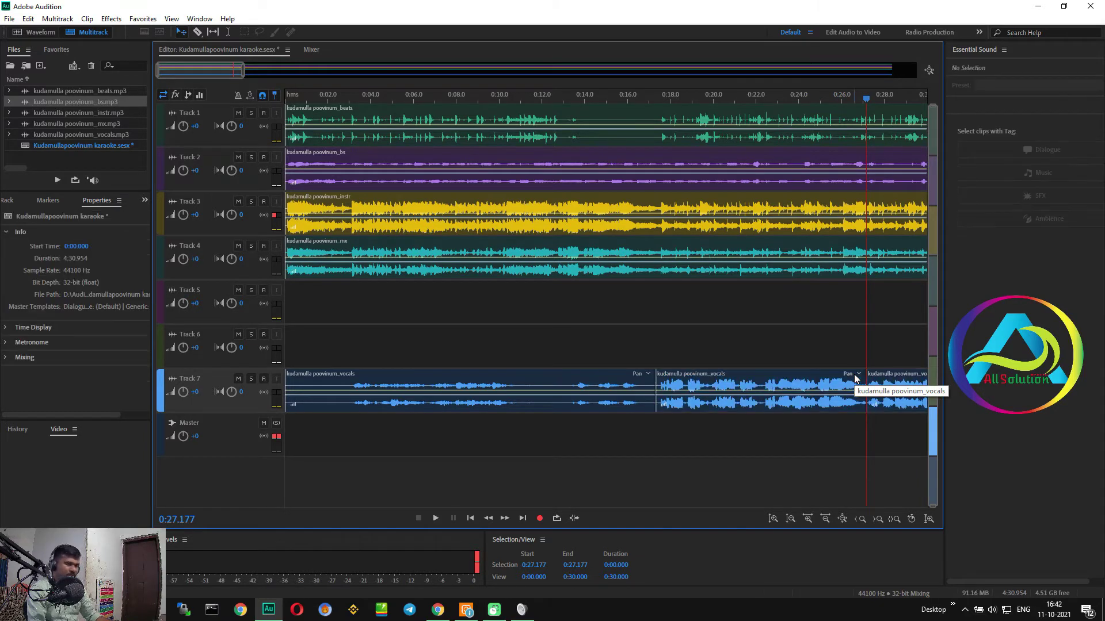
left_click_drag(804, 377, 804, 364)
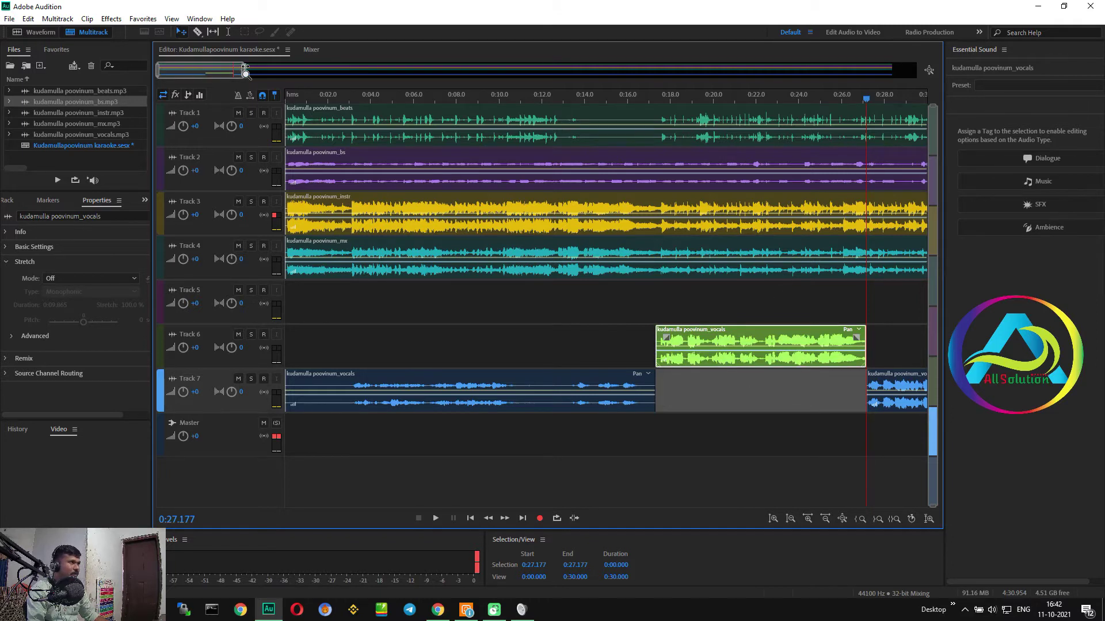
- Play on from about 0:27.2 and split the remaining Track 7 vocals clip in the quiet gap at about 0:36.9
left_click_drag(245, 70, 357, 70)
key("space")
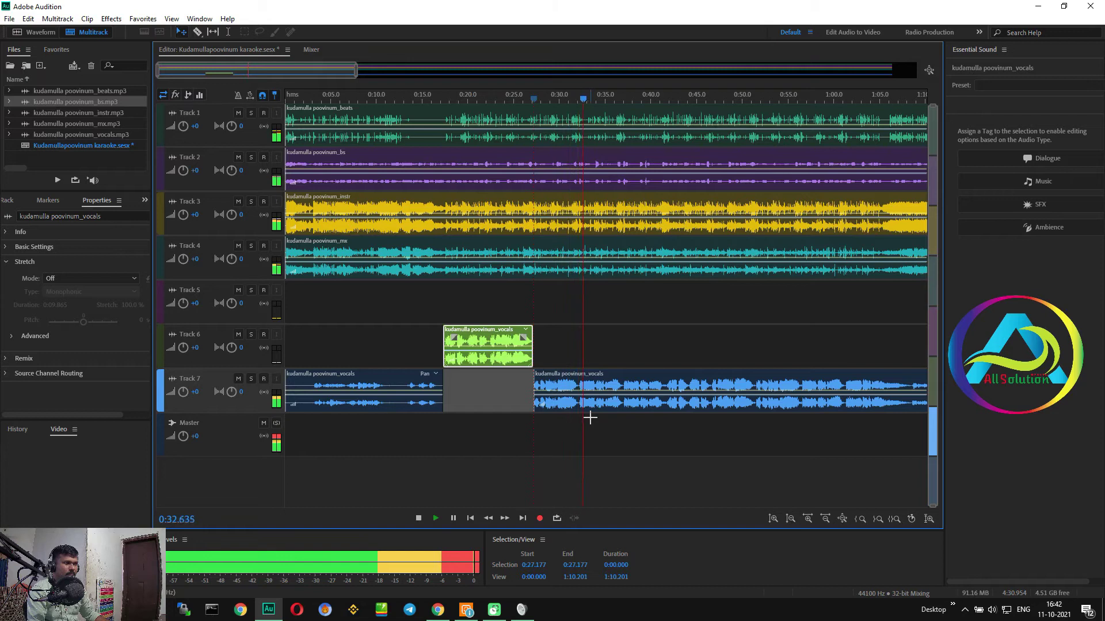
key("space")
left_click_drag(591, 94, 623, 106)
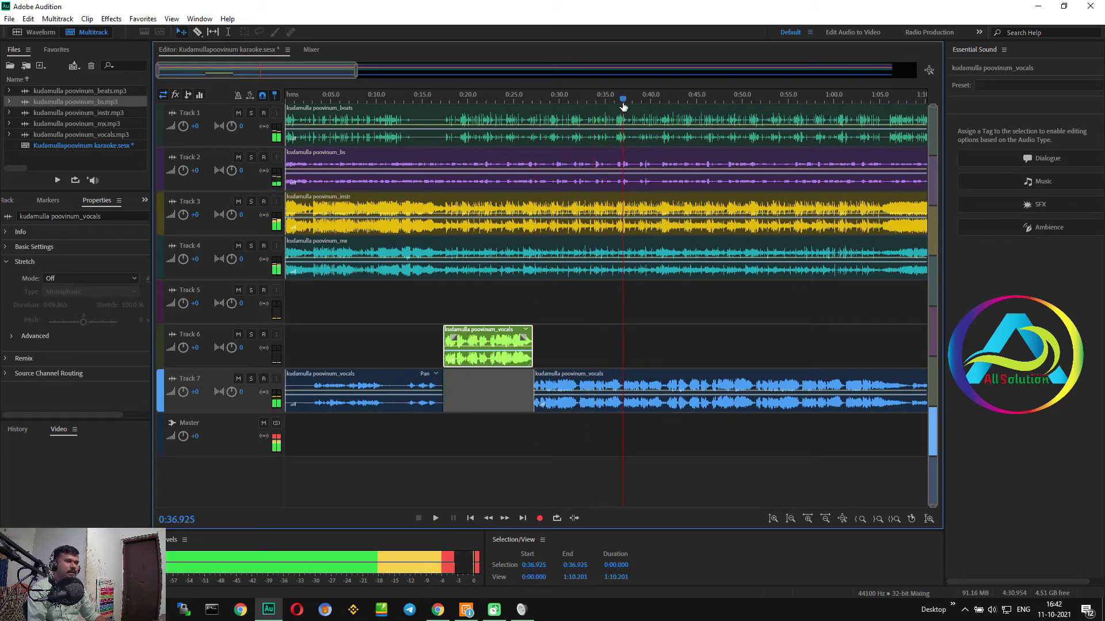
scroll(633, 384, "up", 4)
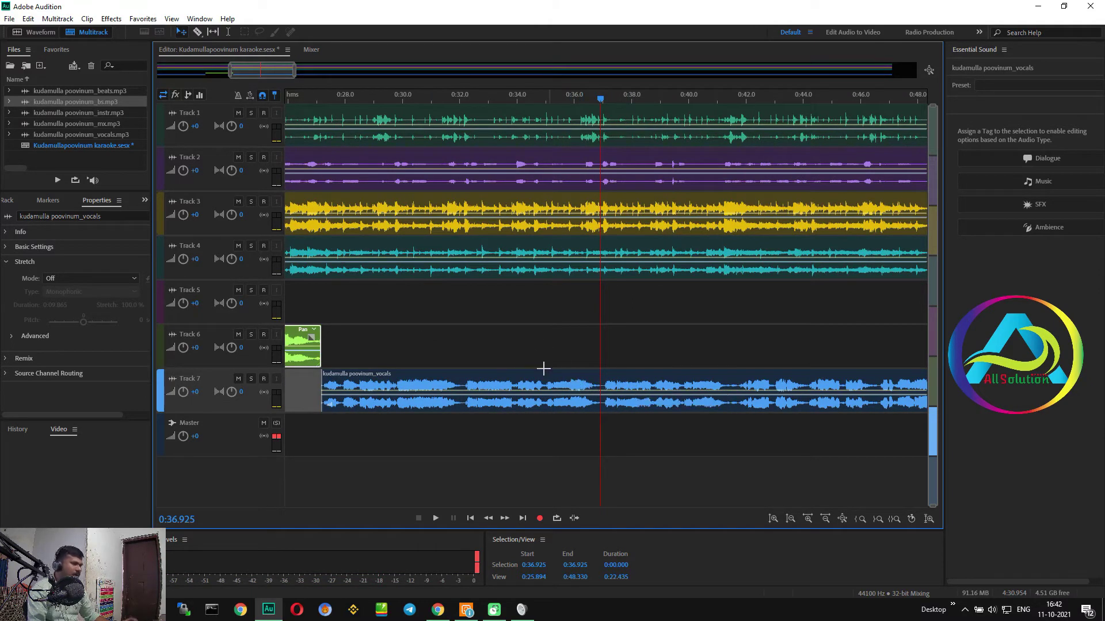
scroll(583, 388, "up", 4)
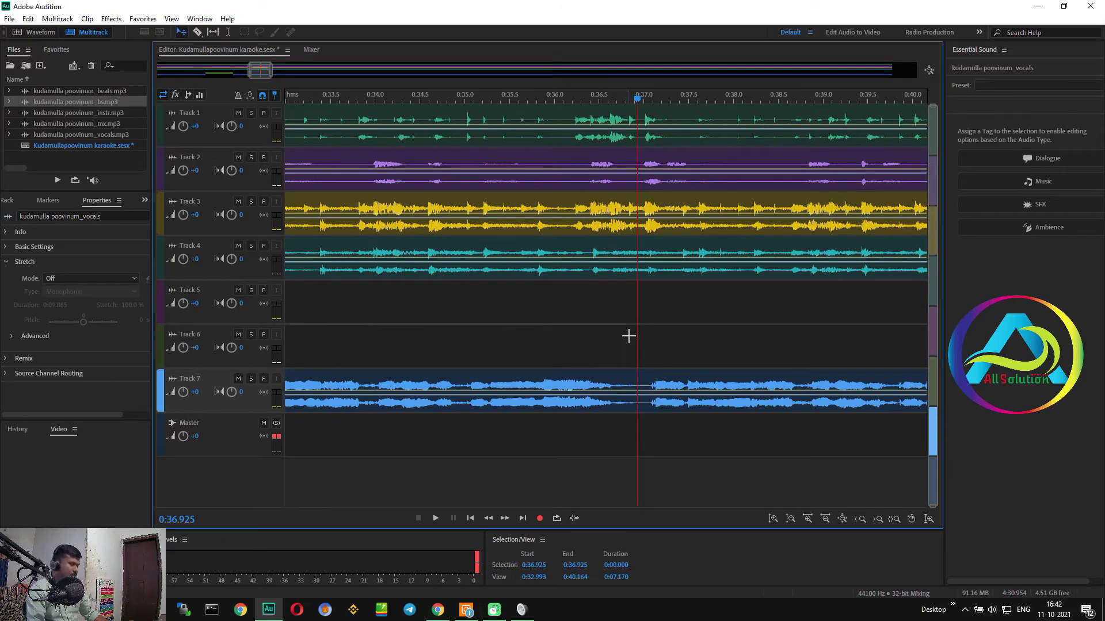
left_click(602, 390)
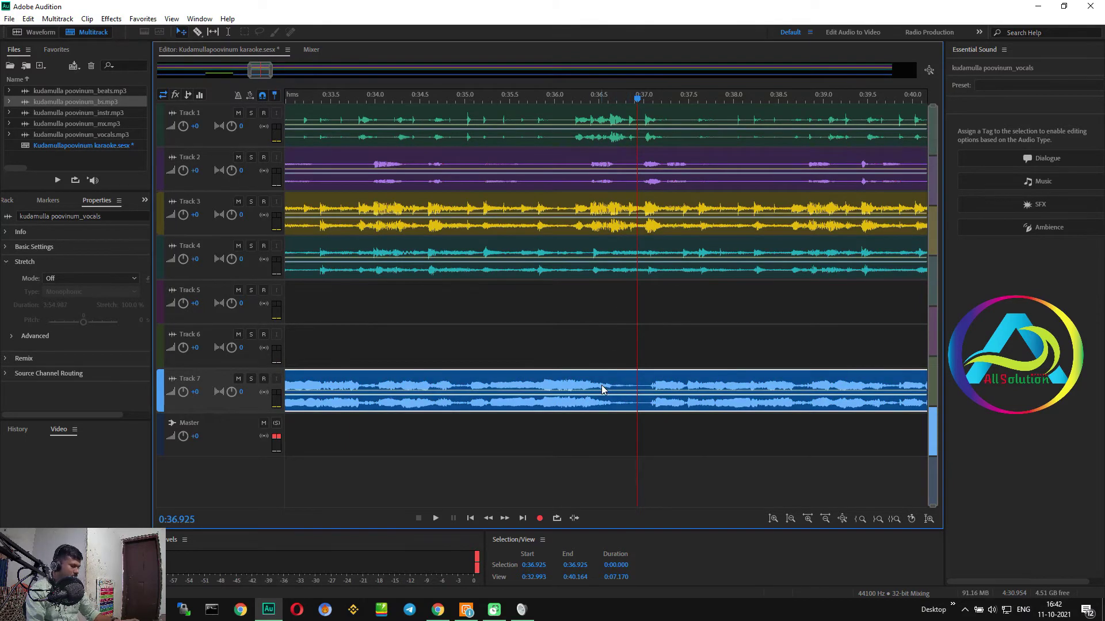
key("ctrl+k")
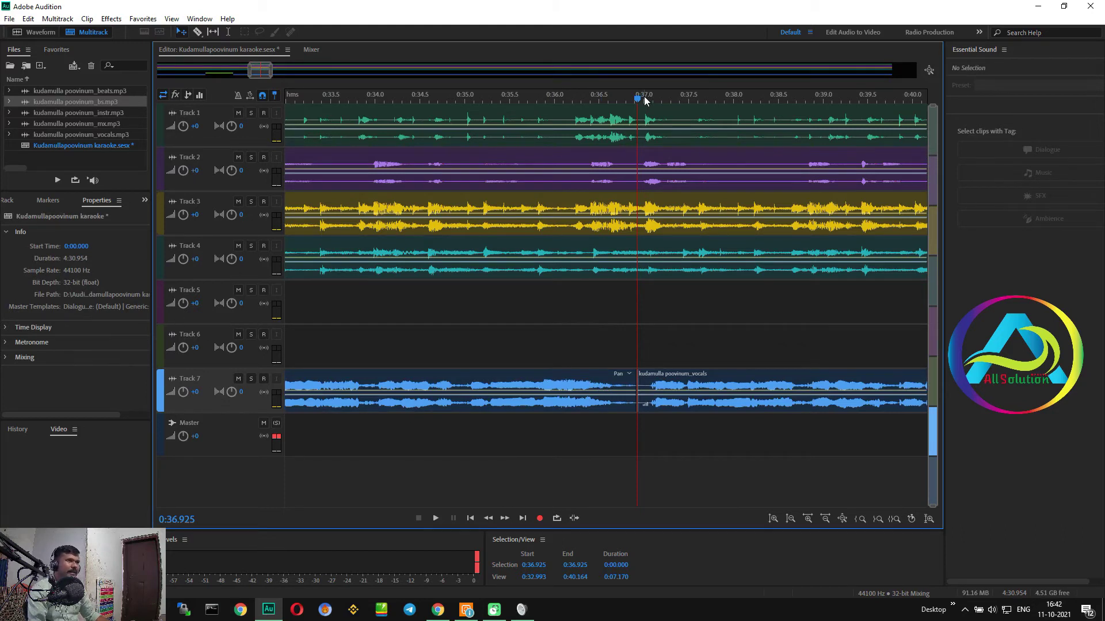
- Play on from about 0:36.9 and split the Track 7 vocals clip at the next pause, about 0:41.4
key("space")
key("space")
left_click(793, 405)
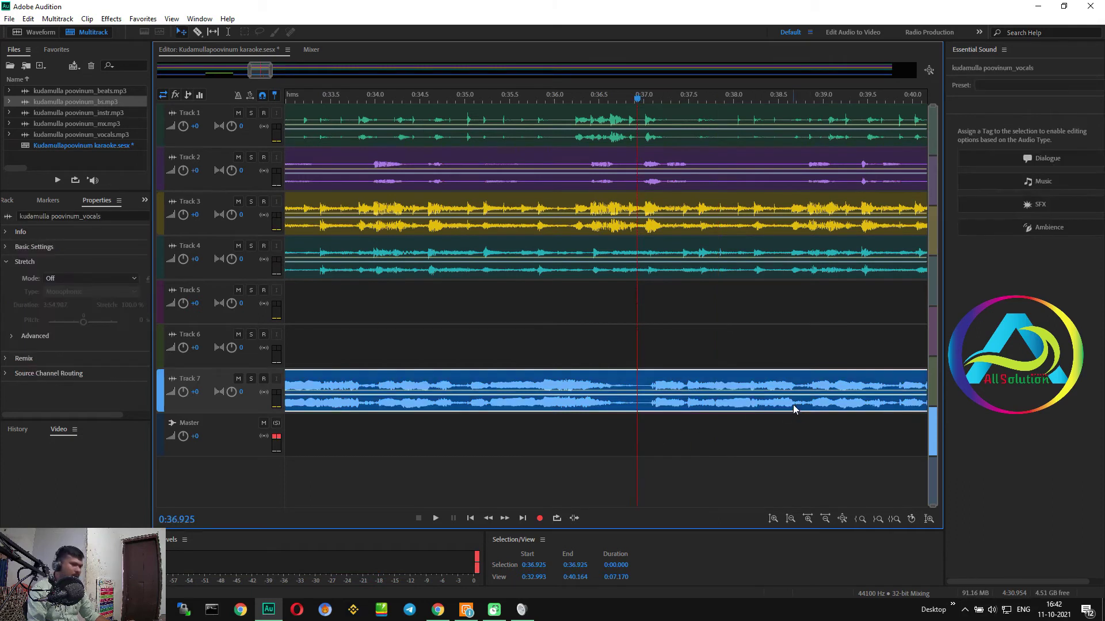
key("space")
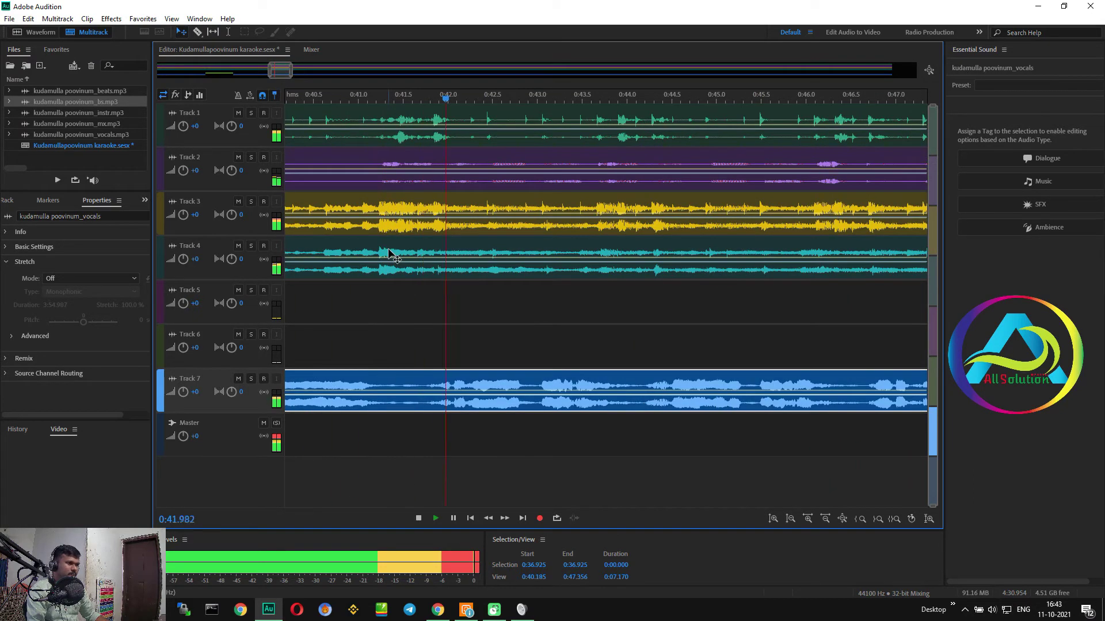
key("space")
left_click(397, 96)
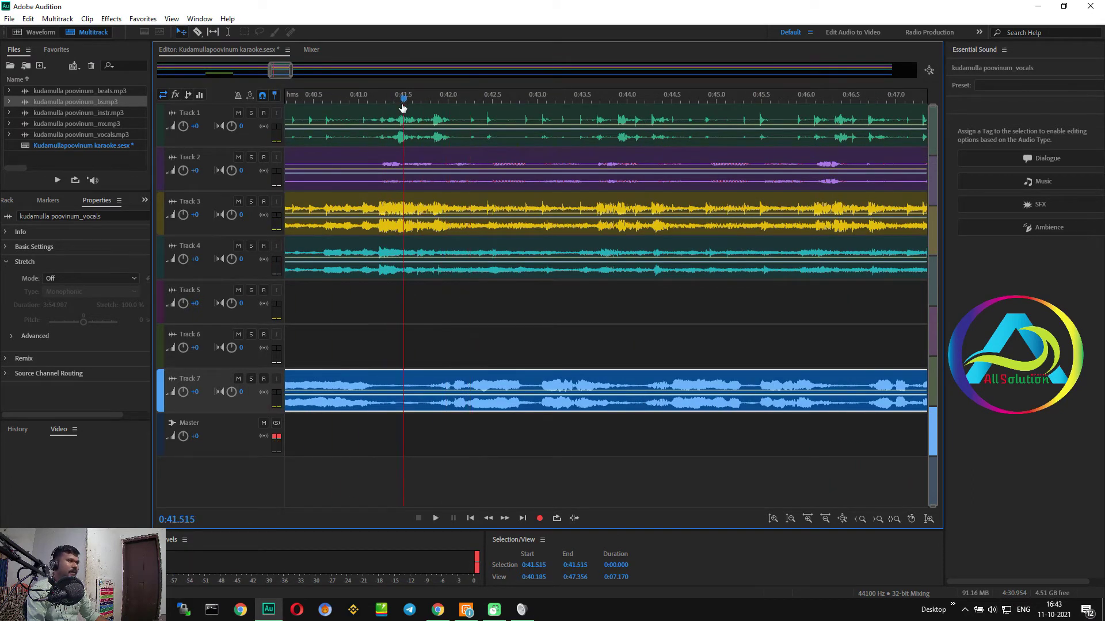
left_click(374, 405, "ctrl")
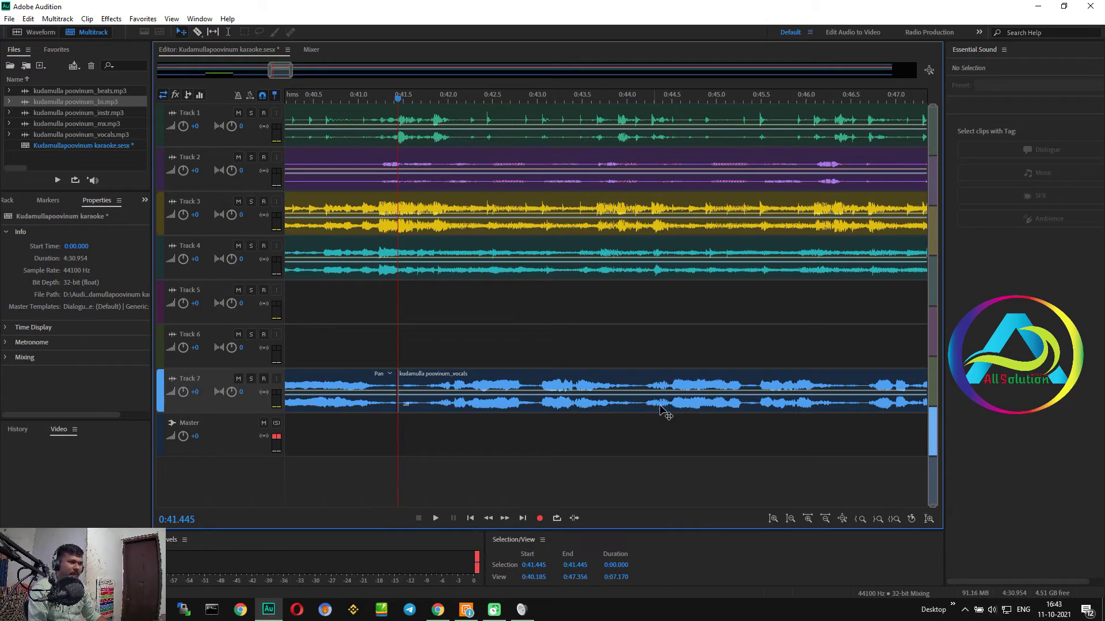
- Play short passages between about 0:41.4 and 0:52 to locate the next phrase break in the vocals
key("space")
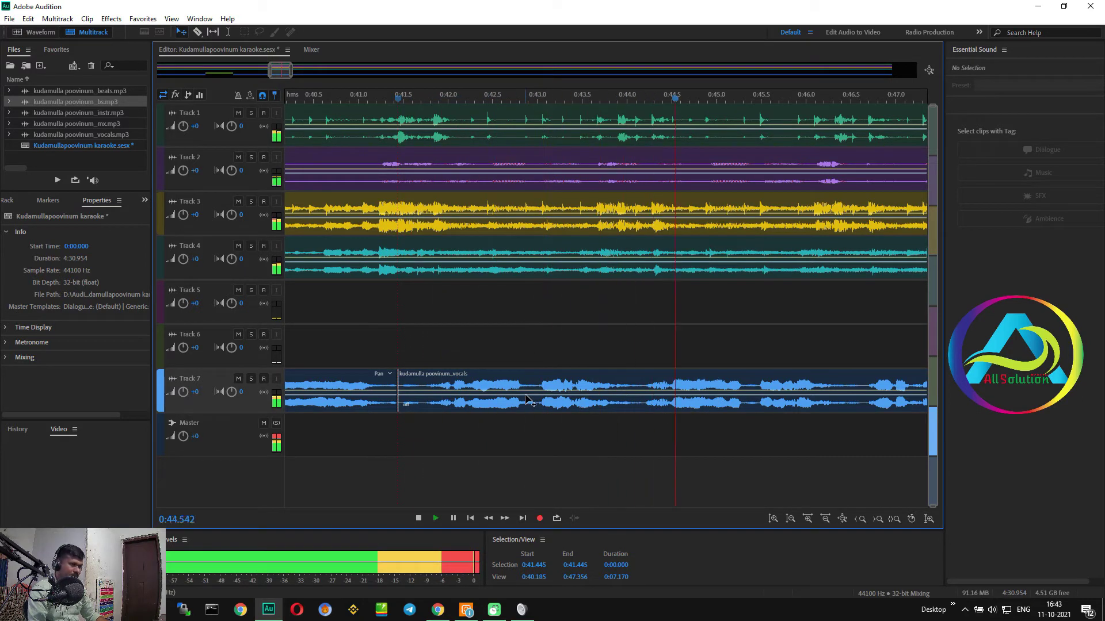
key("space")
left_click_drag(291, 72, 355, 71)
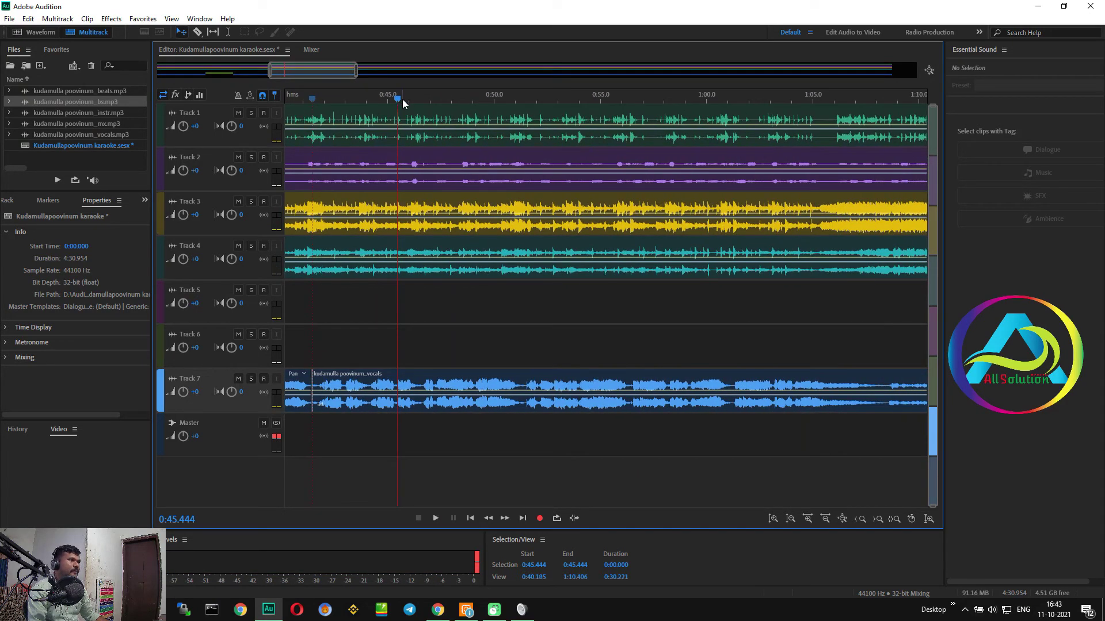
left_click(415, 115)
left_click(455, 105)
key("space")
key("space")
left_click(514, 103)
key("space")
key("space")
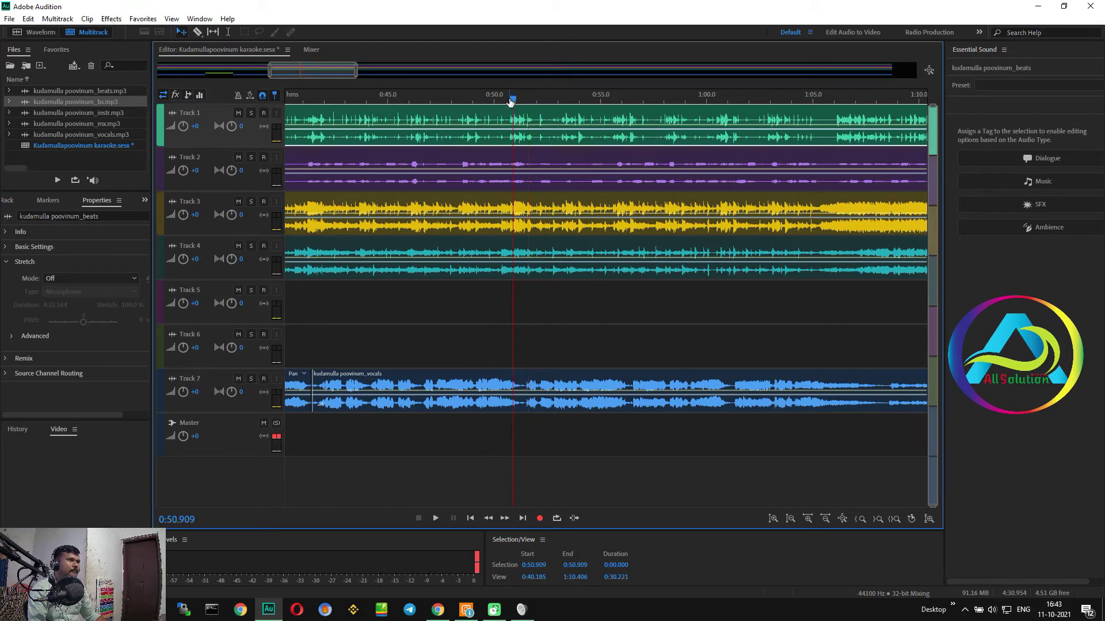
key("space")
key("space")
- Split the Track 7 vocals clip in the pause at about 0:51.5
scroll(519, 388, "up", 5)
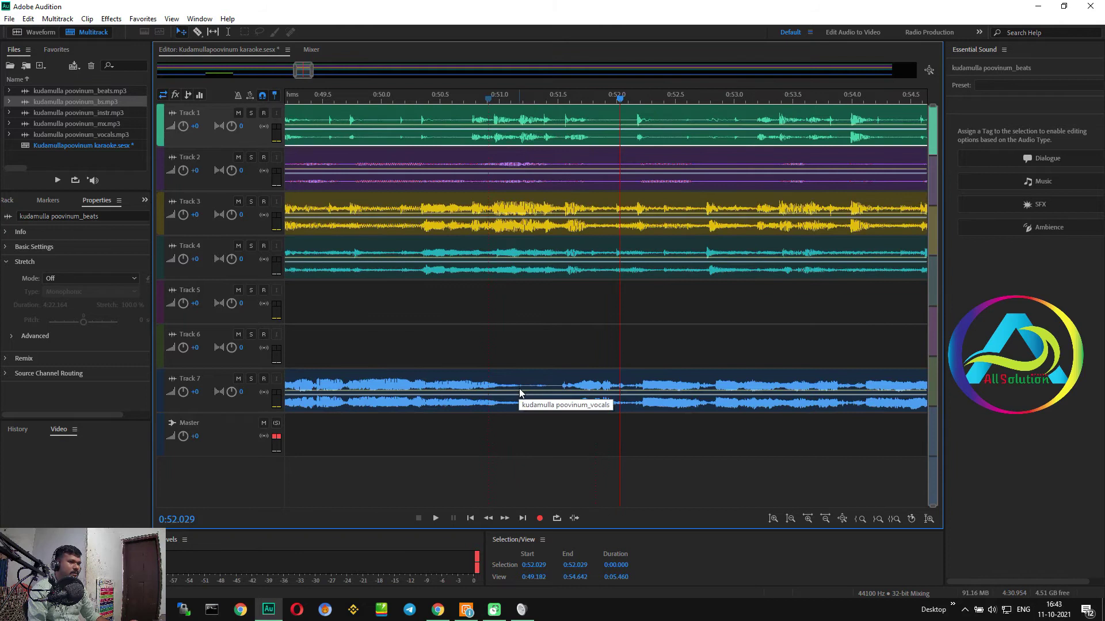
left_click(562, 385)
left_click(564, 98)
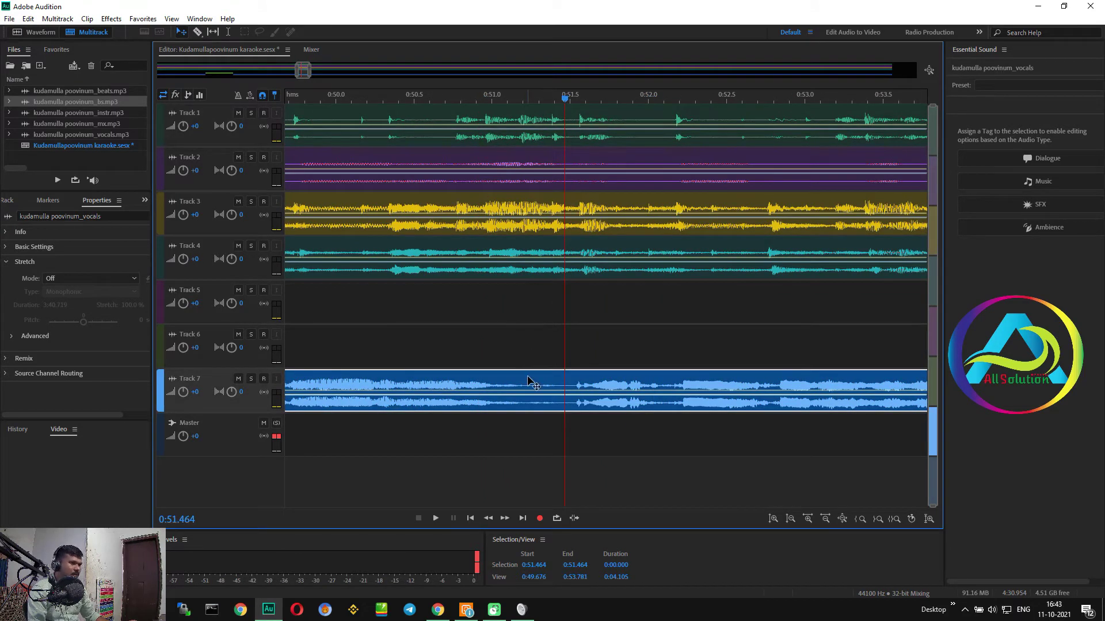
key("ctrl+shift+a")
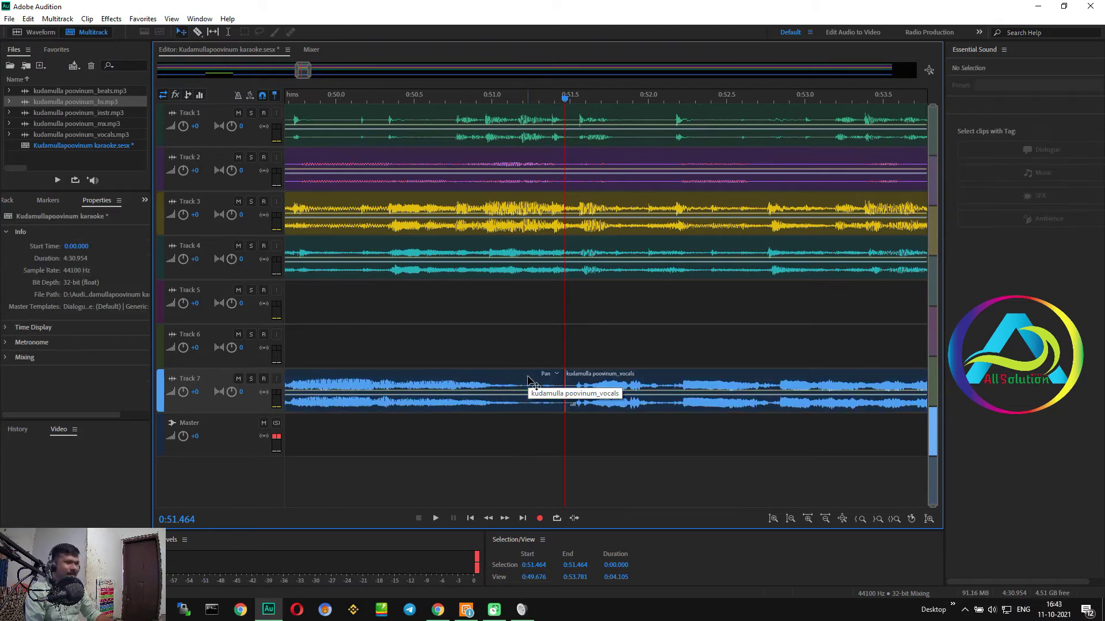
- Move the vocals section ending at about 0:51.5 to Track 6 and the opening vocals section to Track 5, keeping their timing
left_click_drag(485, 380, 485, 368)
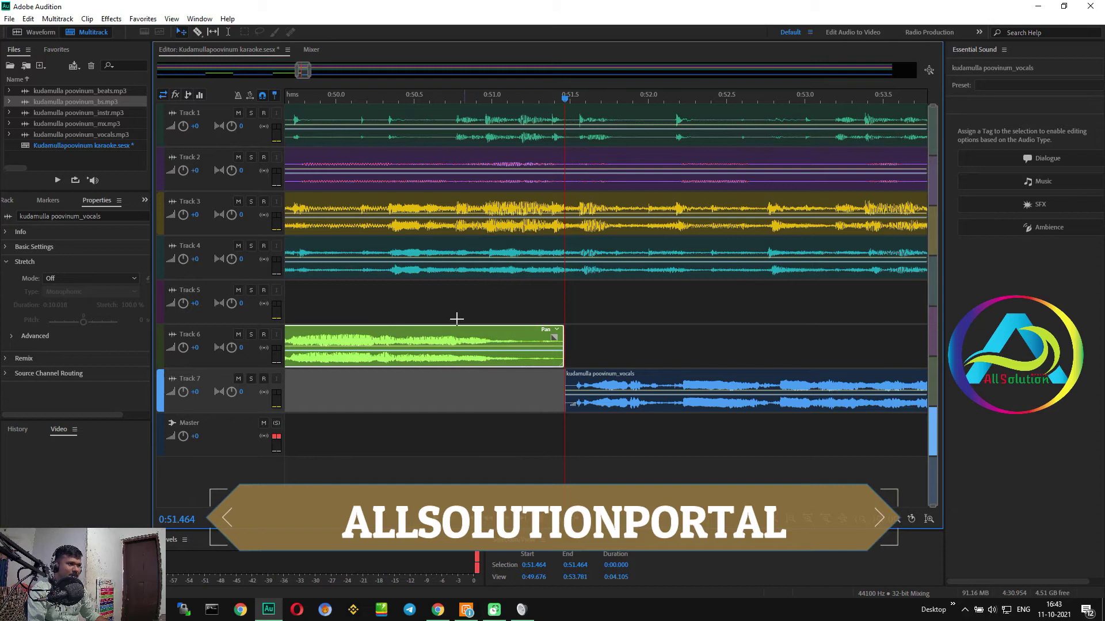
scroll(493, 387, "down", 10)
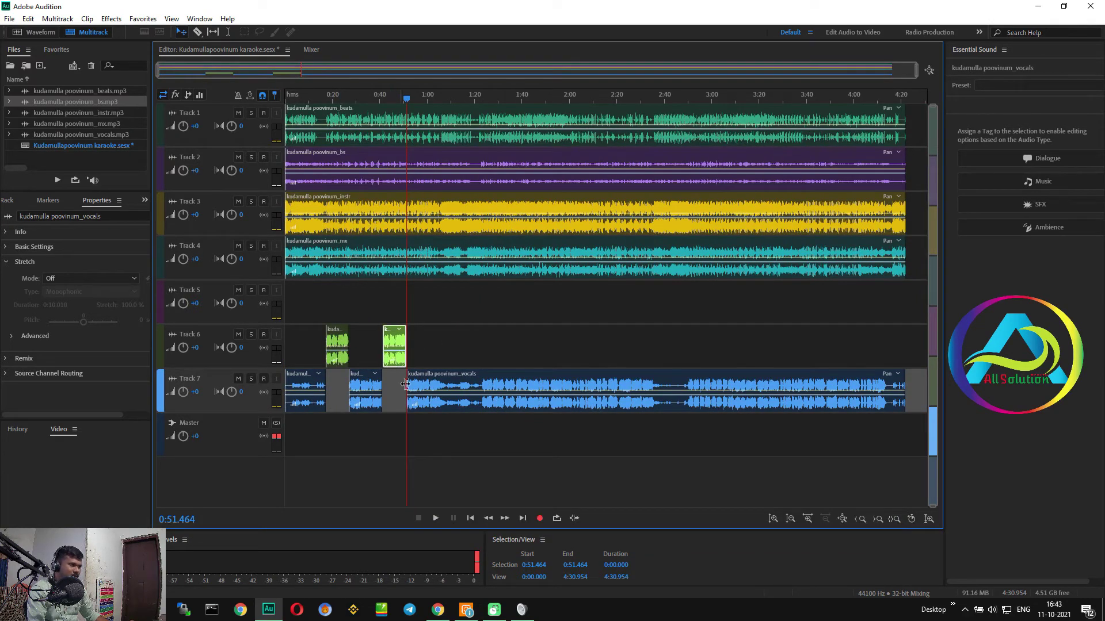
left_click(301, 375)
left_click_drag(300, 380, 298, 304)
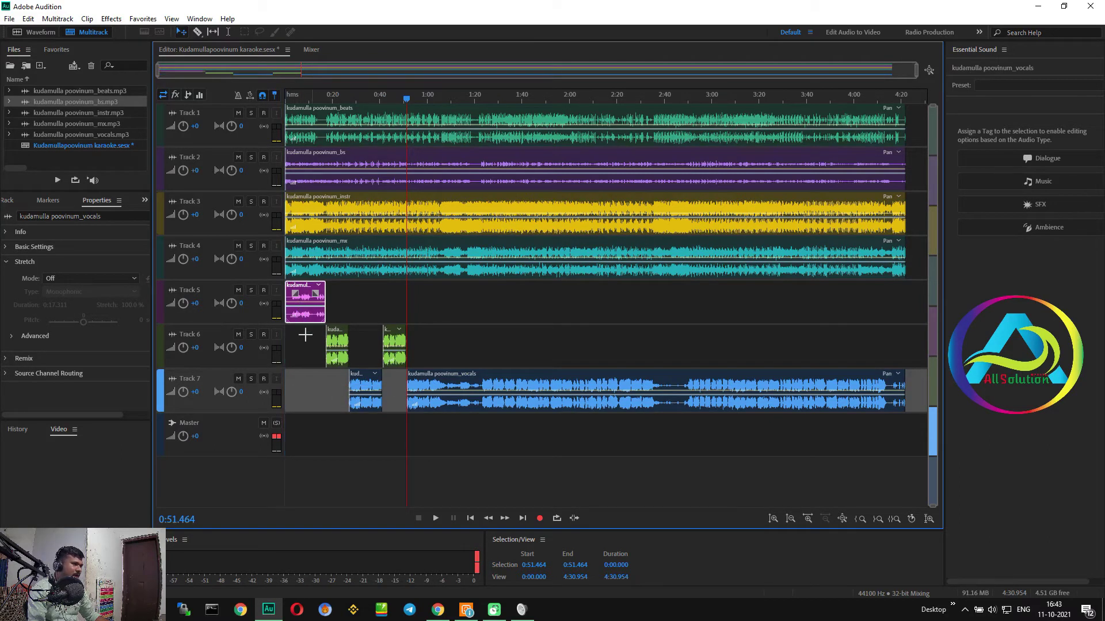
- Play on from about 0:51.5, split the Track 7 vocals clip at about 1:08.4, and move the part after the split to Track 5
key("space")
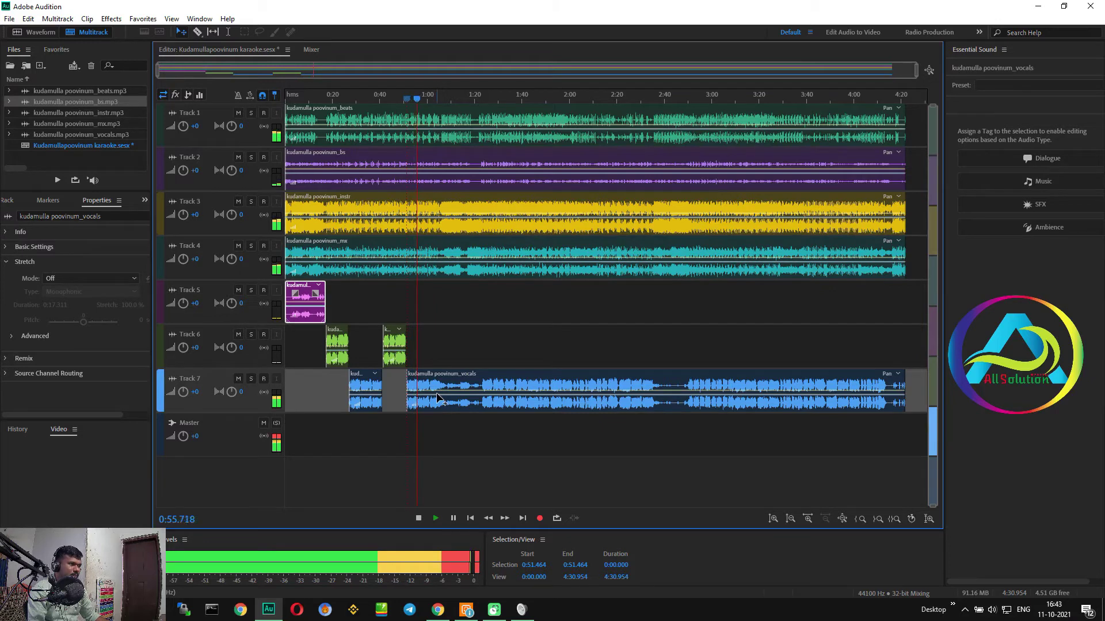
key("space")
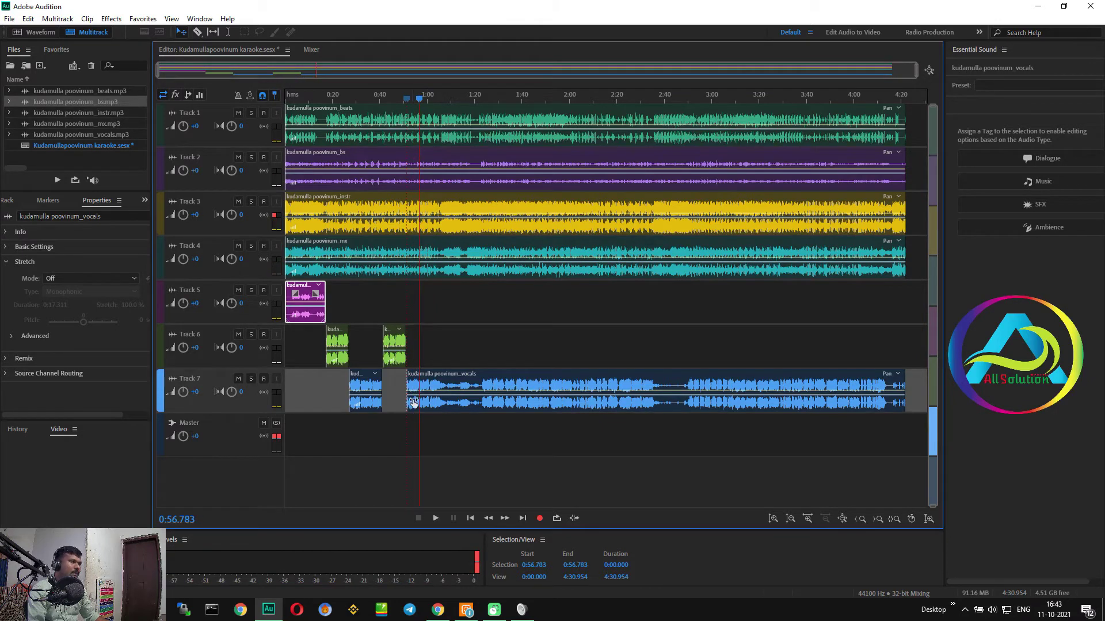
scroll(451, 384, "up", 6)
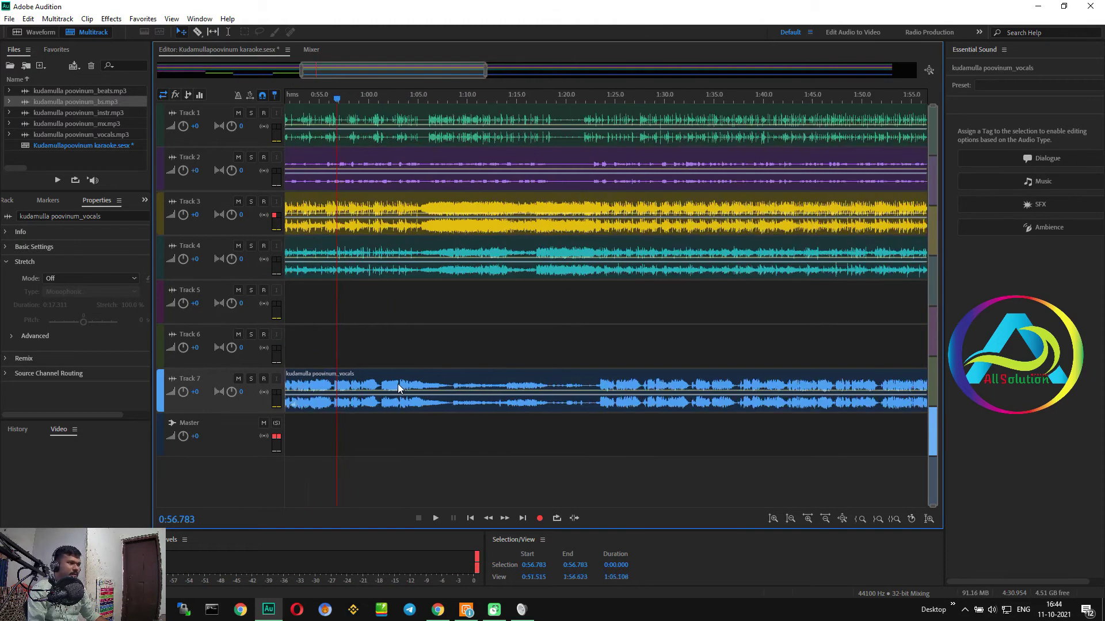
left_click(368, 100)
key("space")
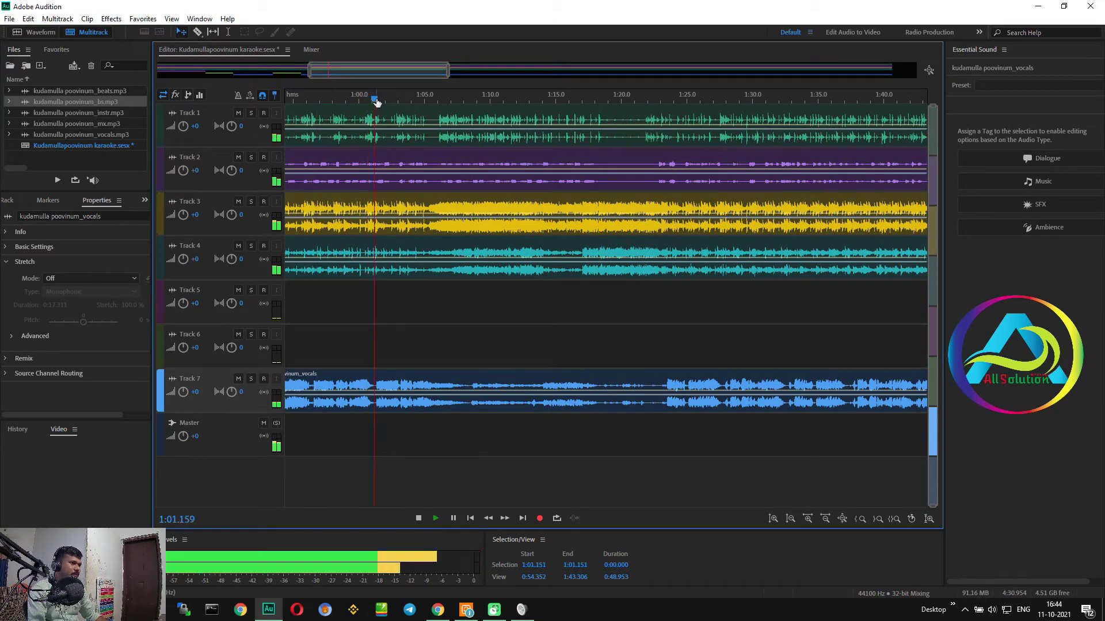
key("space")
left_click(477, 120)
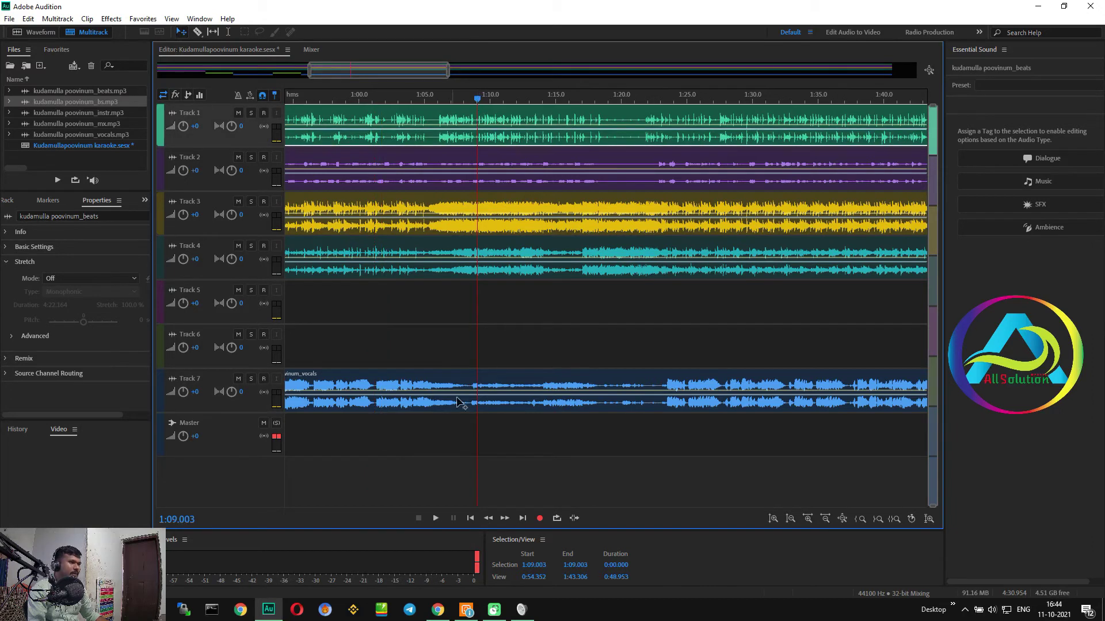
left_click(466, 383)
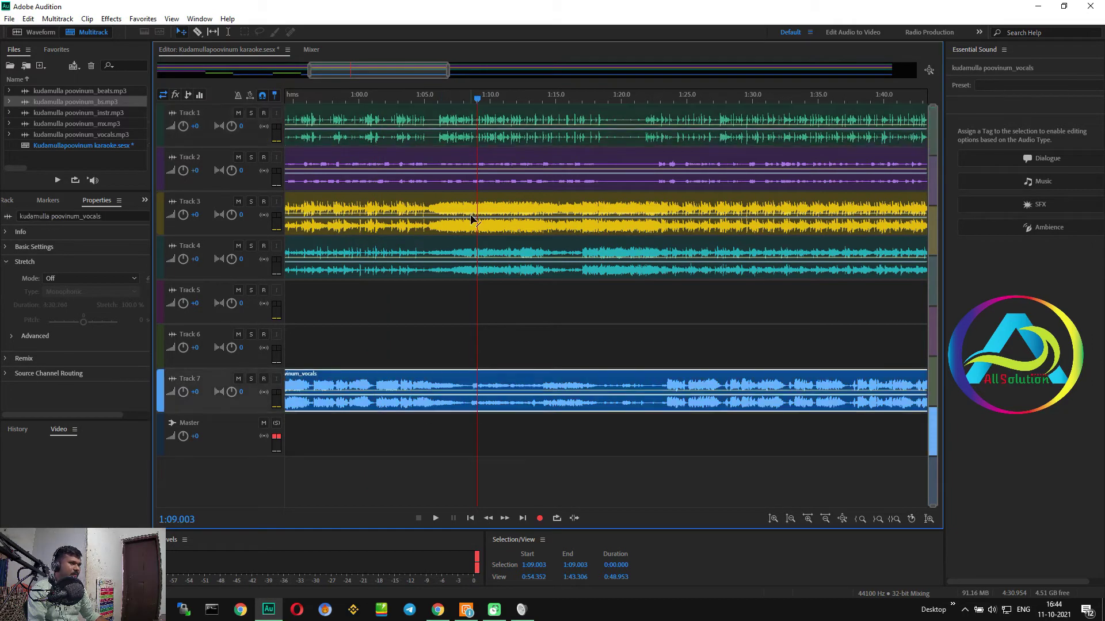
left_click_drag(478, 100, 470, 105)
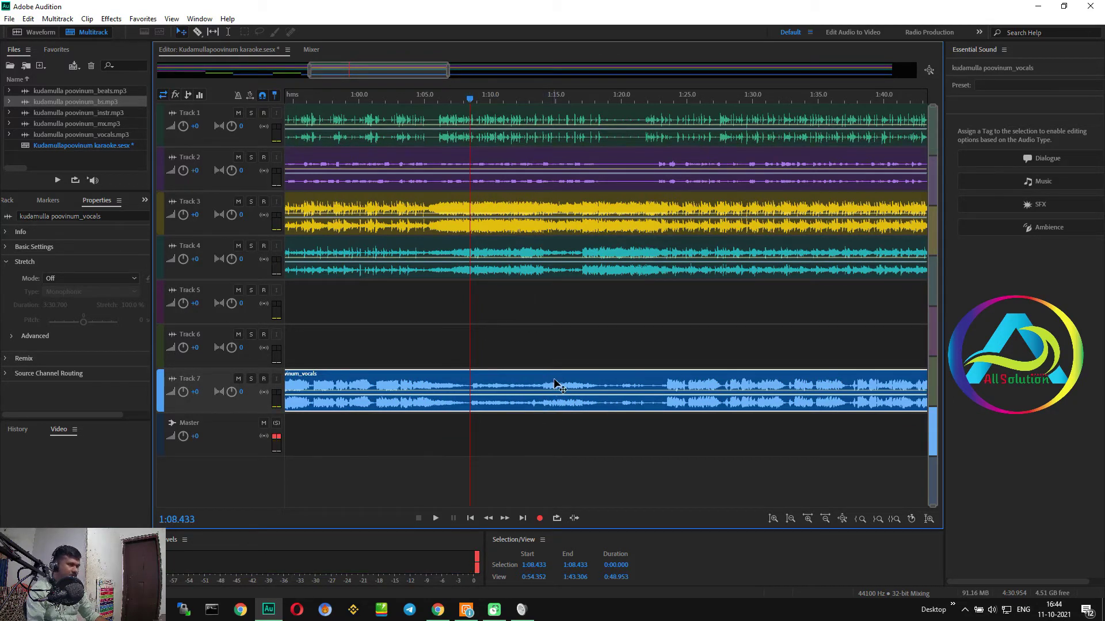
key("ctrl+k")
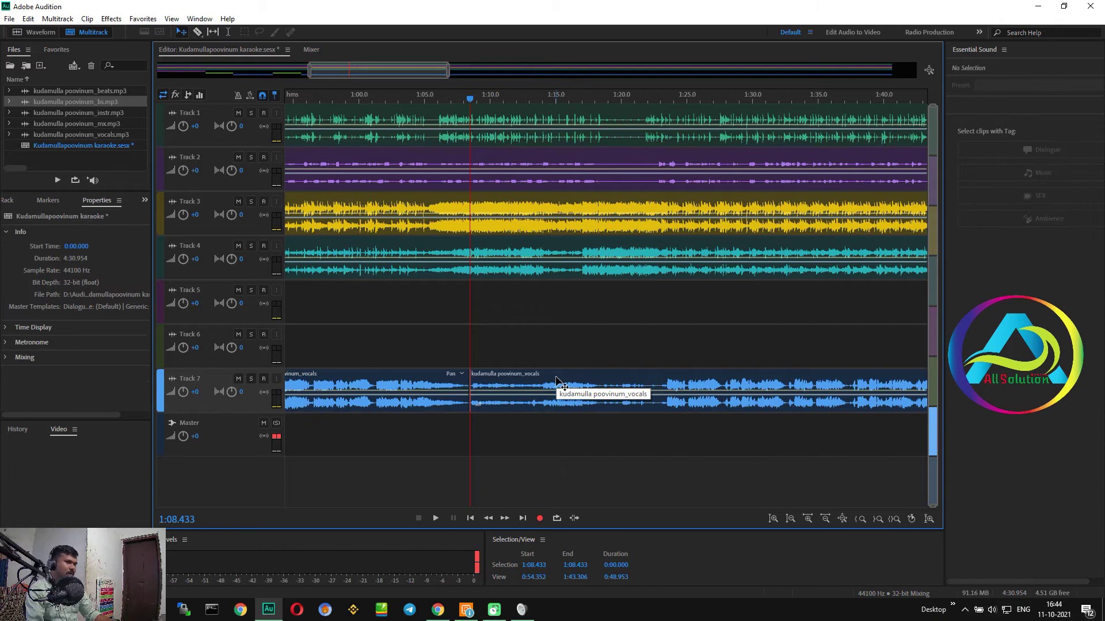
left_click_drag(555, 373, 556, 319)
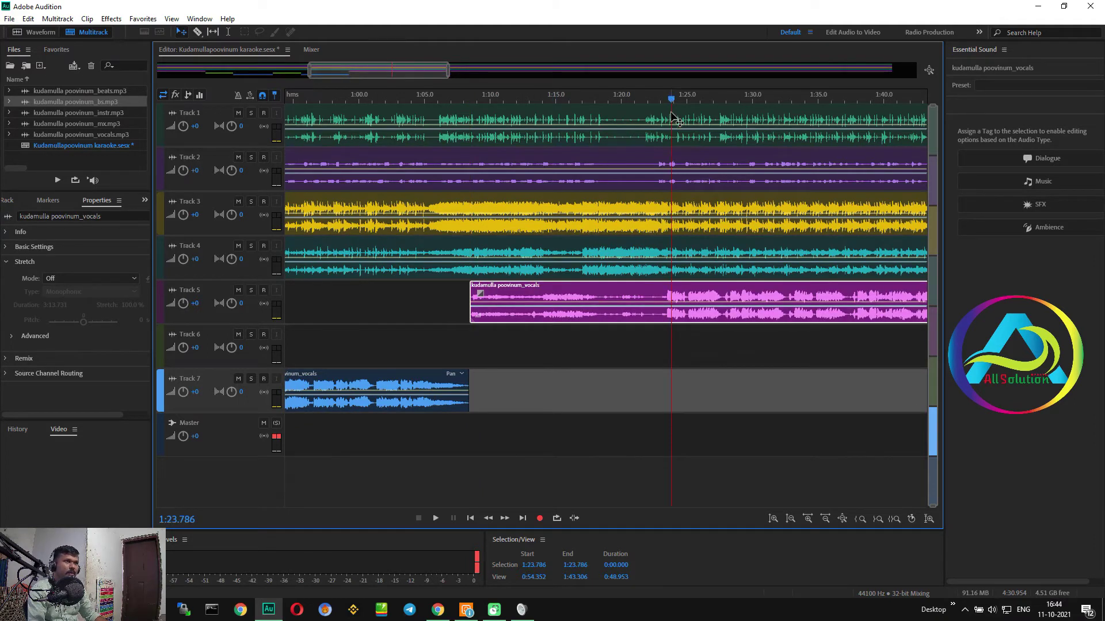
- Split the Track 5 vocals clip just before the singing resumes at about 1:23.4 and move the remainder to Track 6
left_click_drag(670, 105, 663, 119)
left_click(676, 300)
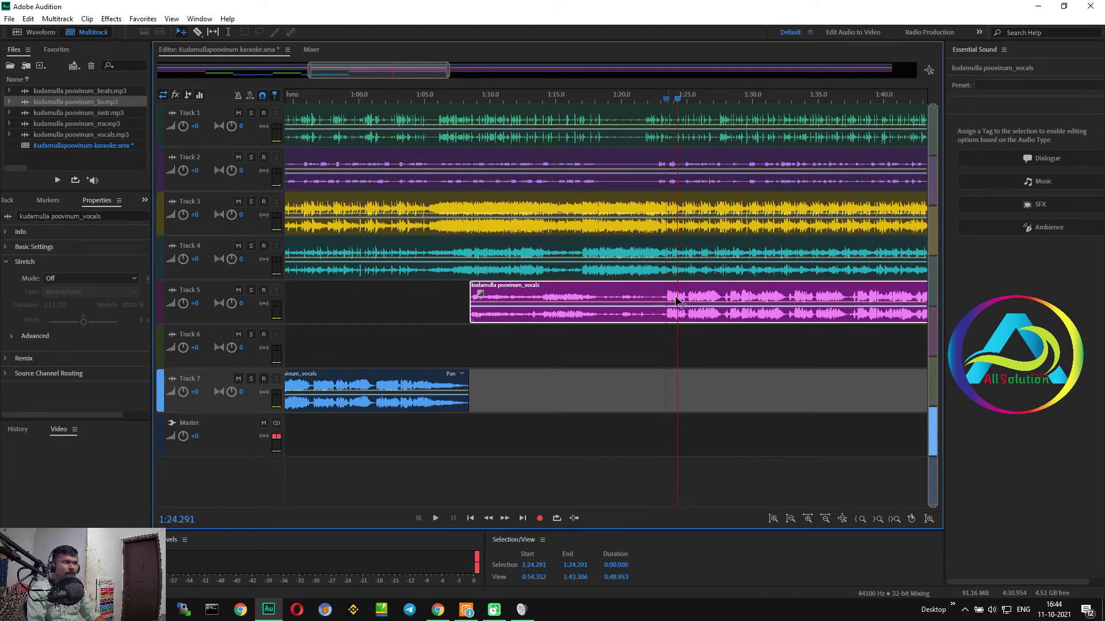
left_click_drag(677, 100, 666, 102)
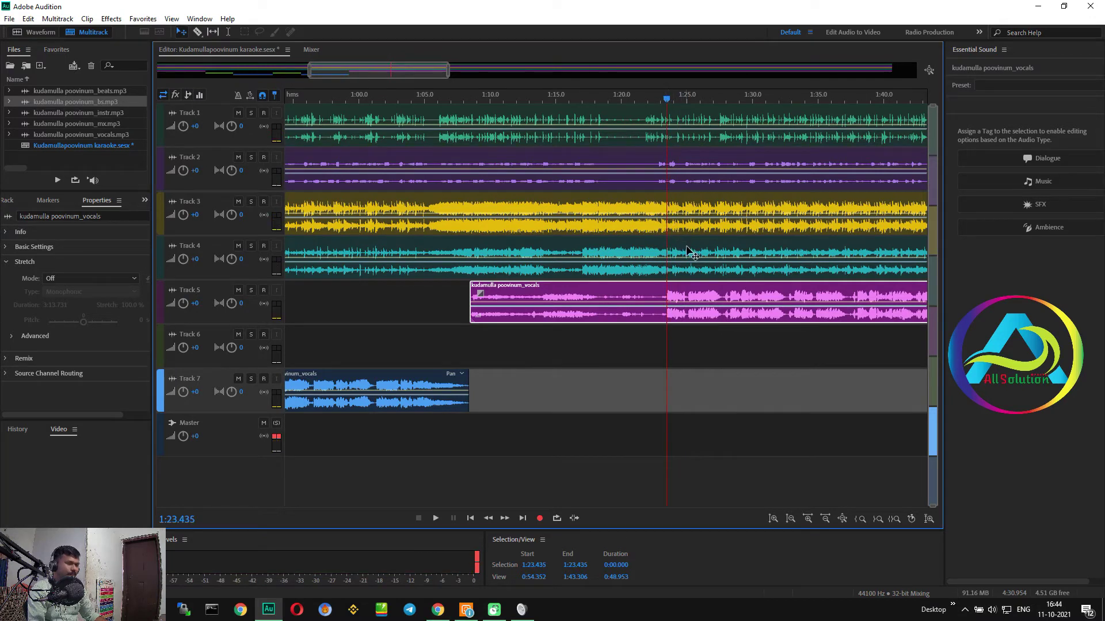
left_click(707, 296)
key("ctrl+k")
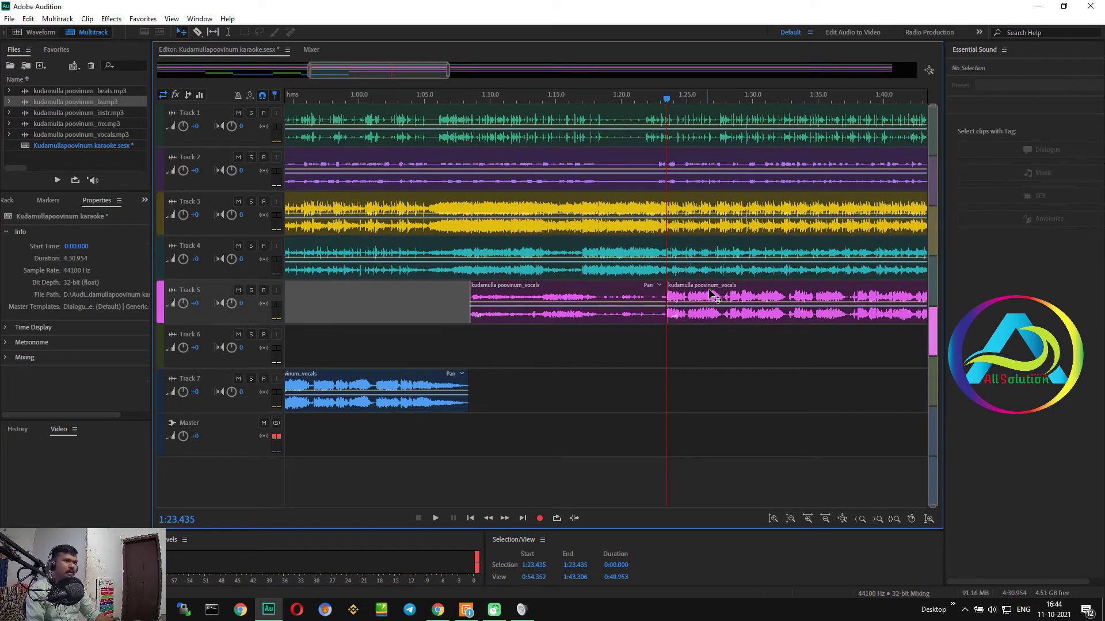
left_click(721, 291)
left_click_drag(720, 288, 720, 343)
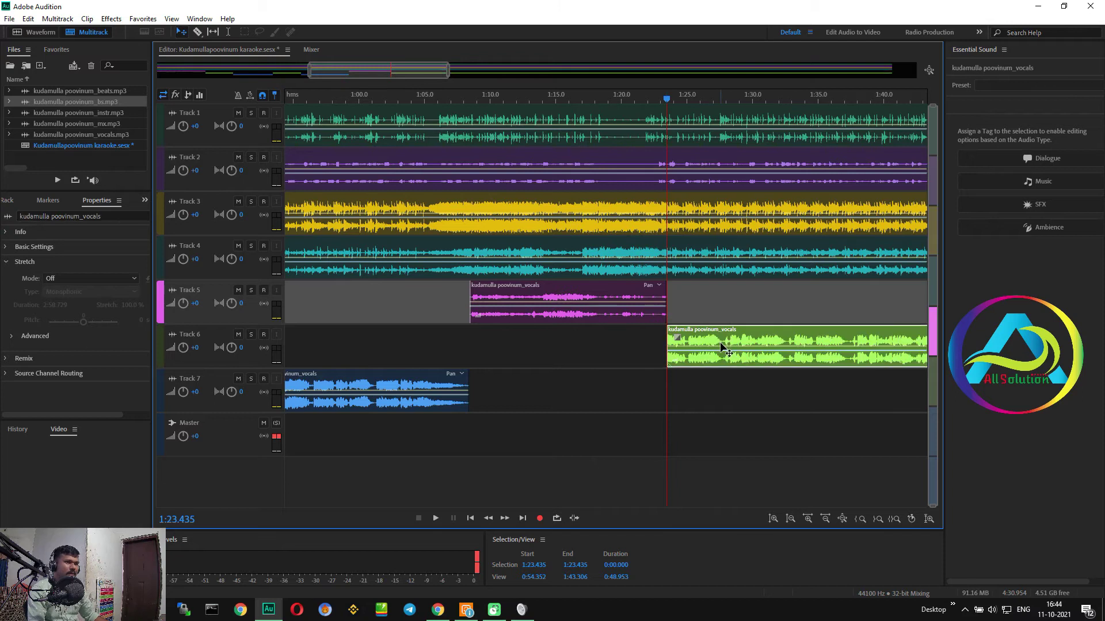
- Play passages from about 1:23.4, split the Track 6 vocals clip in the gap at about 1:42.3, and move the remainder to Track 7
key("space")
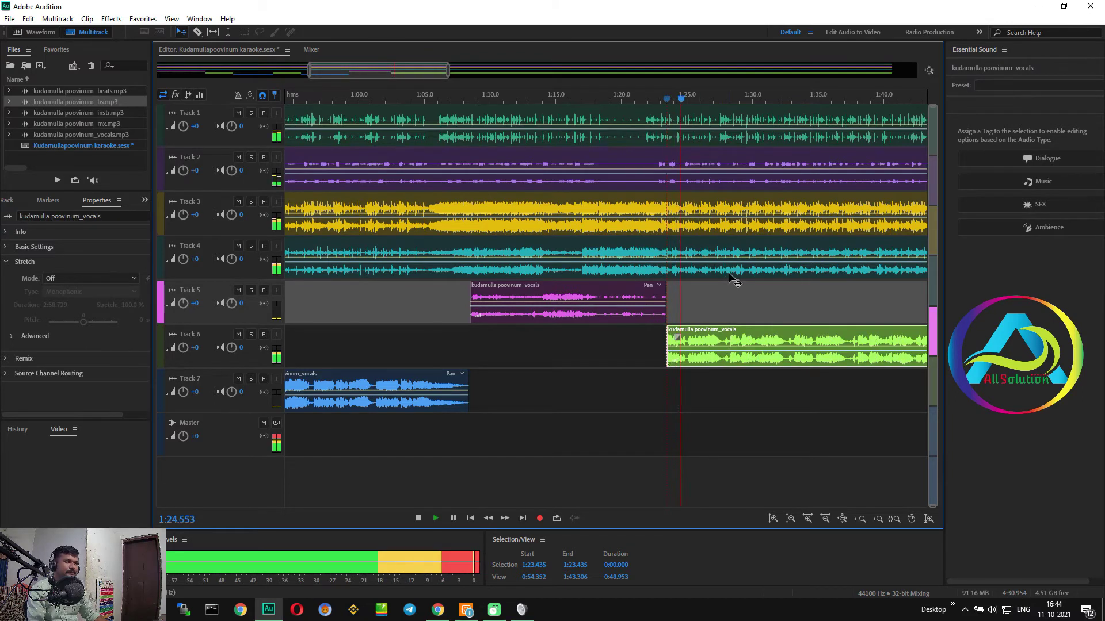
left_click_drag(437, 73, 503, 89)
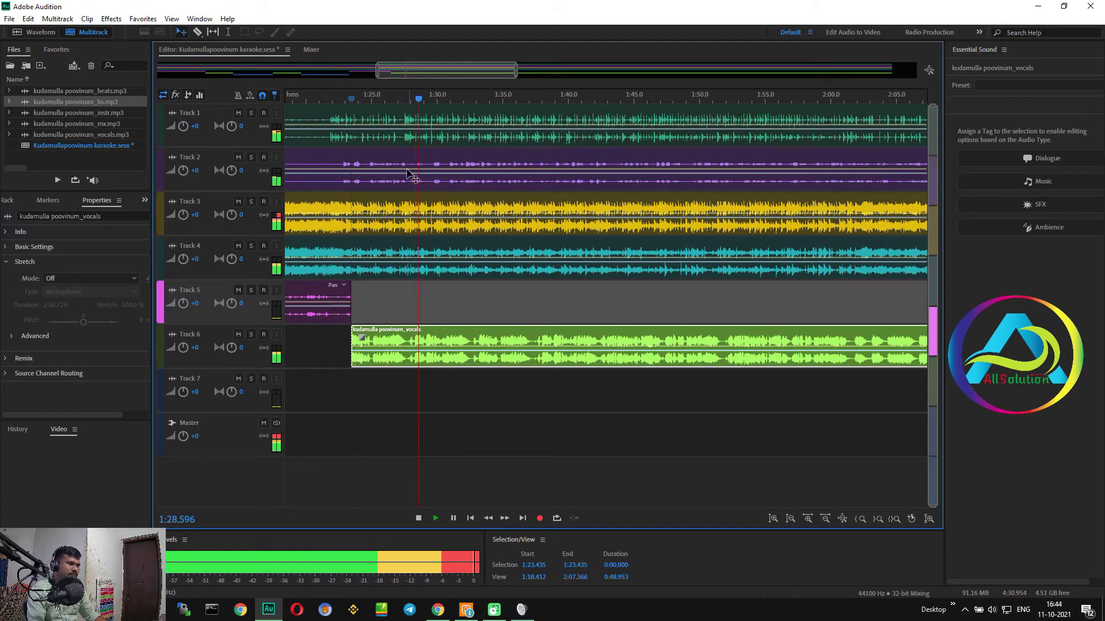
left_click(443, 100)
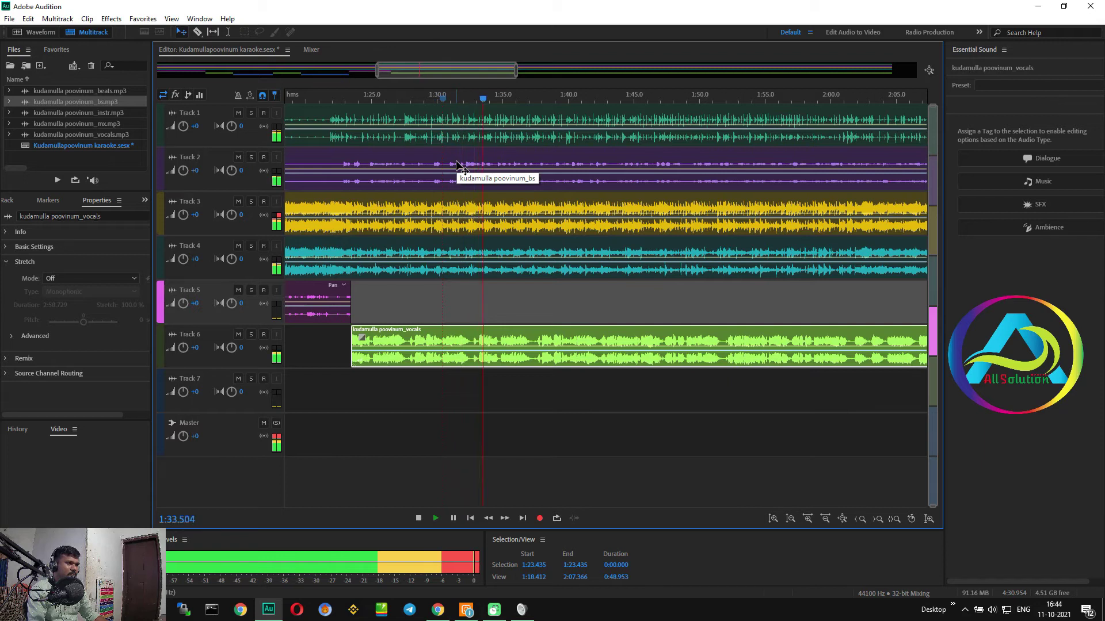
left_click(540, 122)
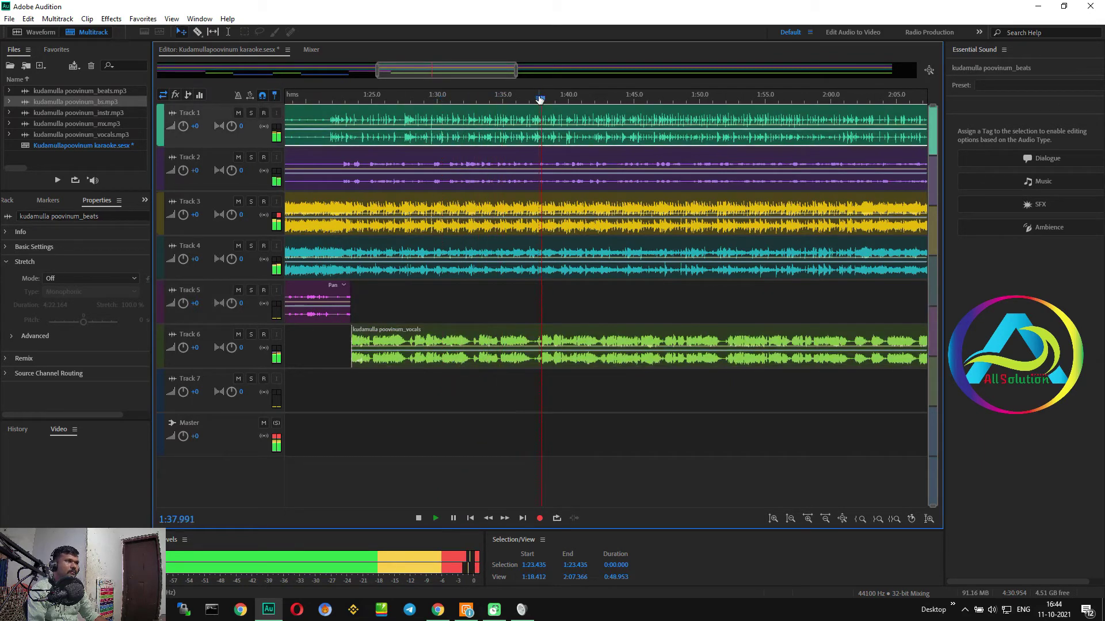
left_click(578, 100)
key("space")
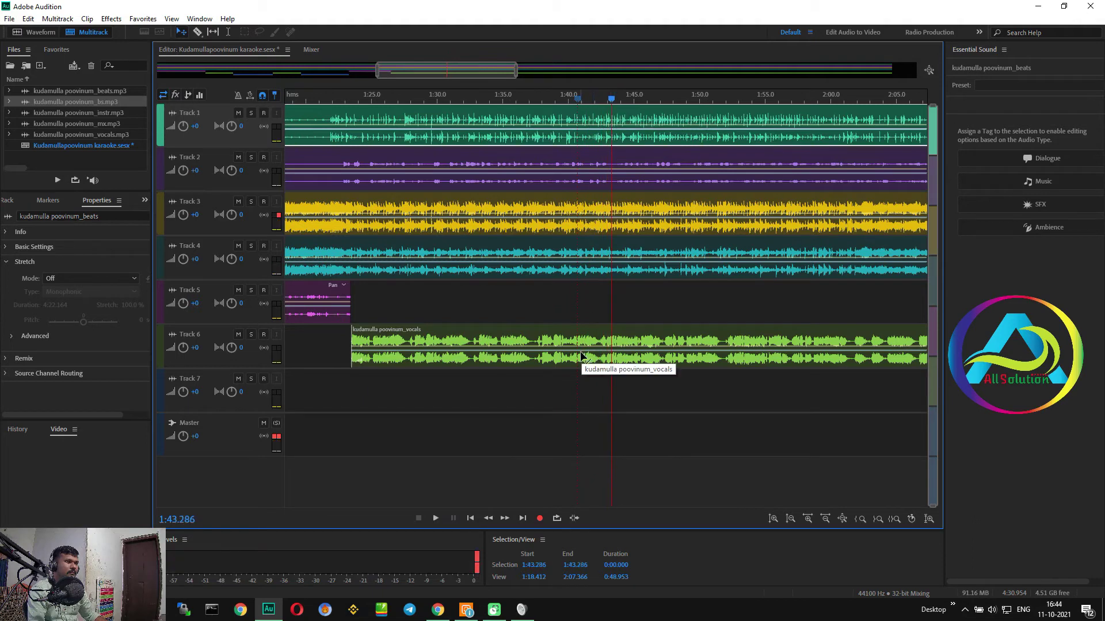
scroll(595, 344, "up", 5)
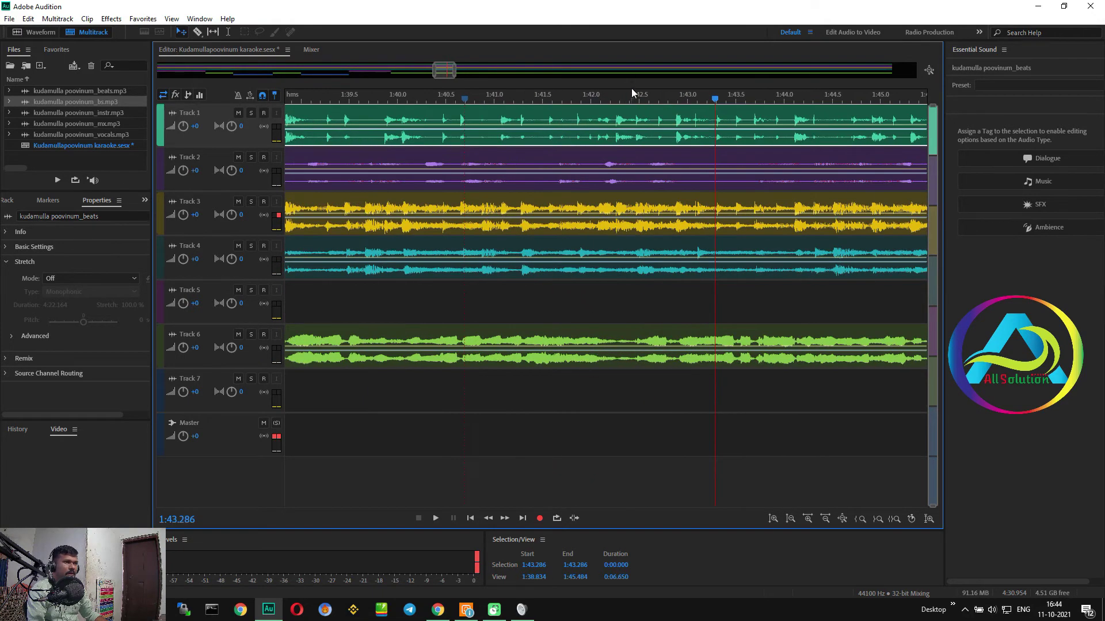
left_click_drag(631, 101, 617, 102)
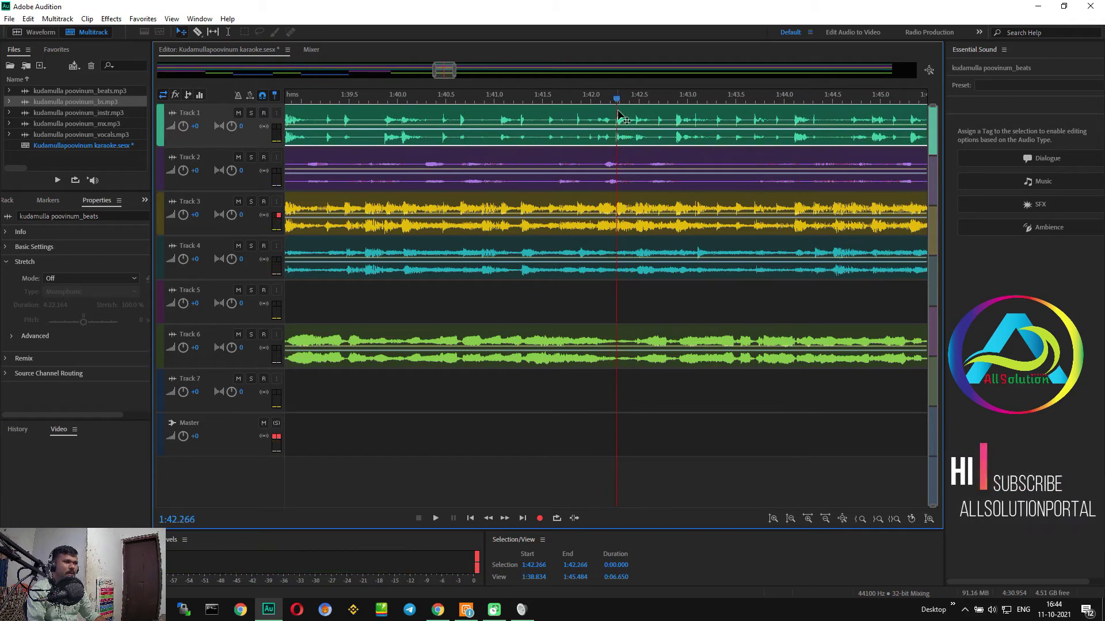
left_click(639, 339)
key("ctrl+shift+a")
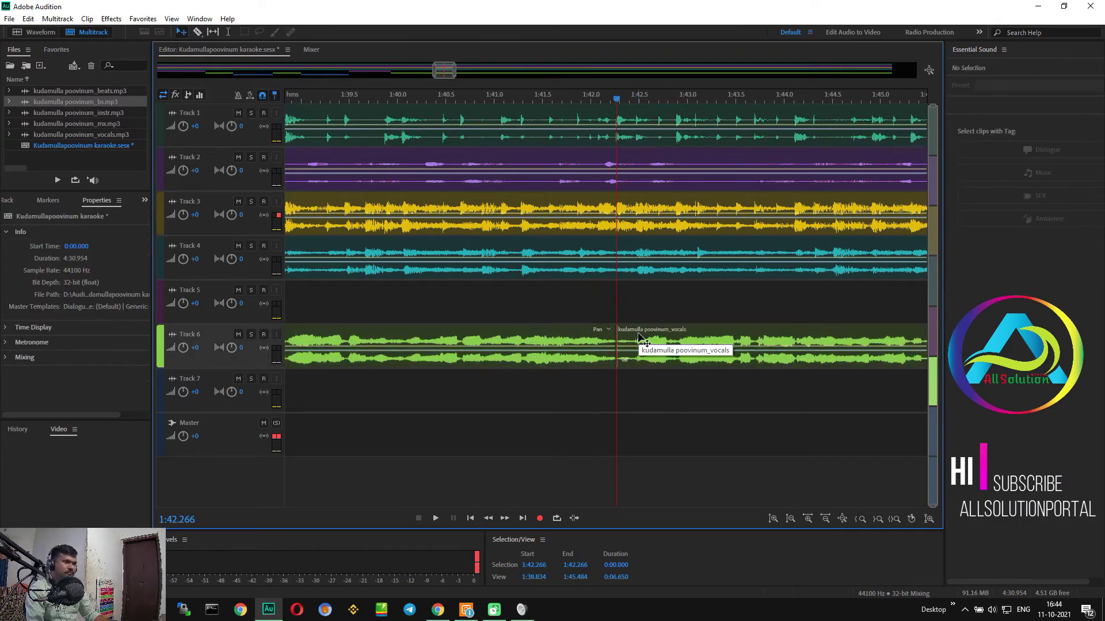
left_click_drag(641, 334, 642, 384)
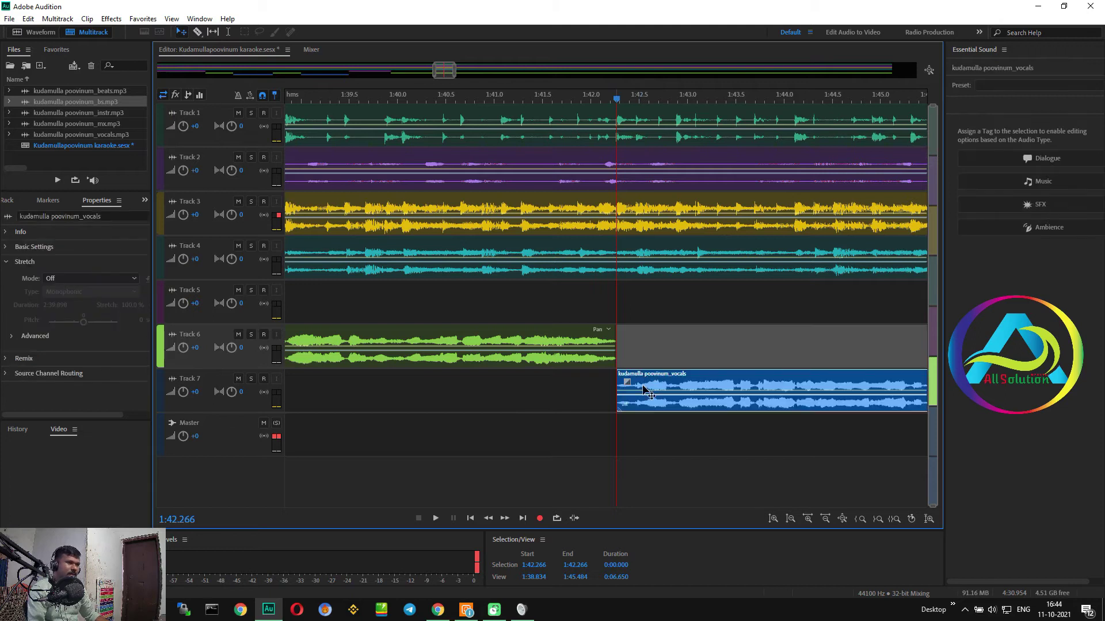
- Play short passages of the Track 7 vocals between about 1:42.3 and 2:02.8 to look for the next phrase break
key("space")
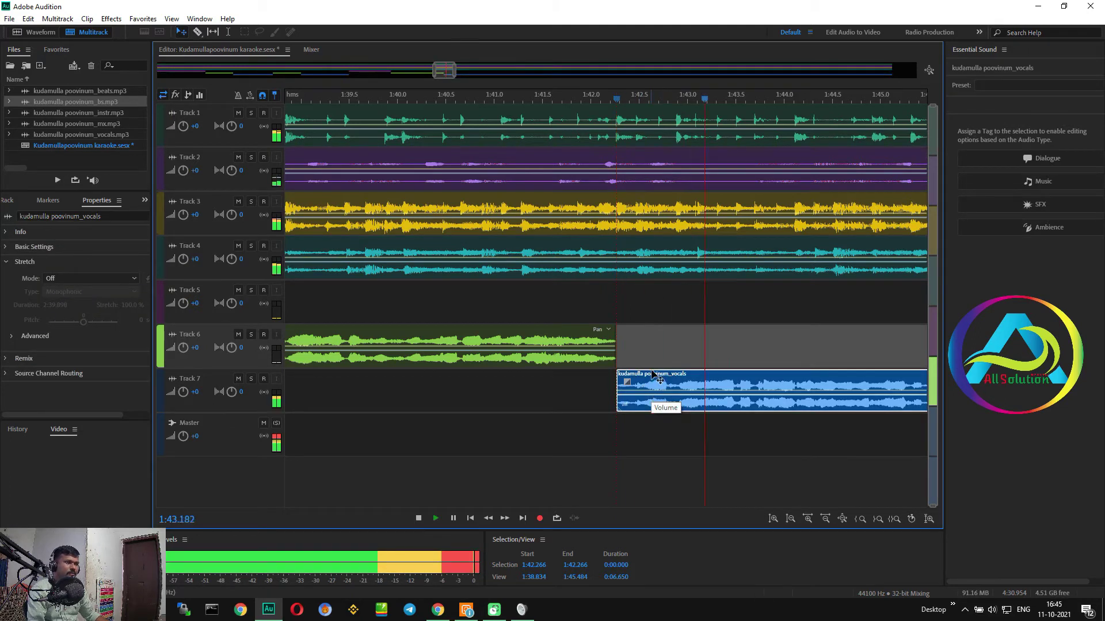
key("space")
left_click_drag(447, 70, 519, 100)
left_click(584, 102)
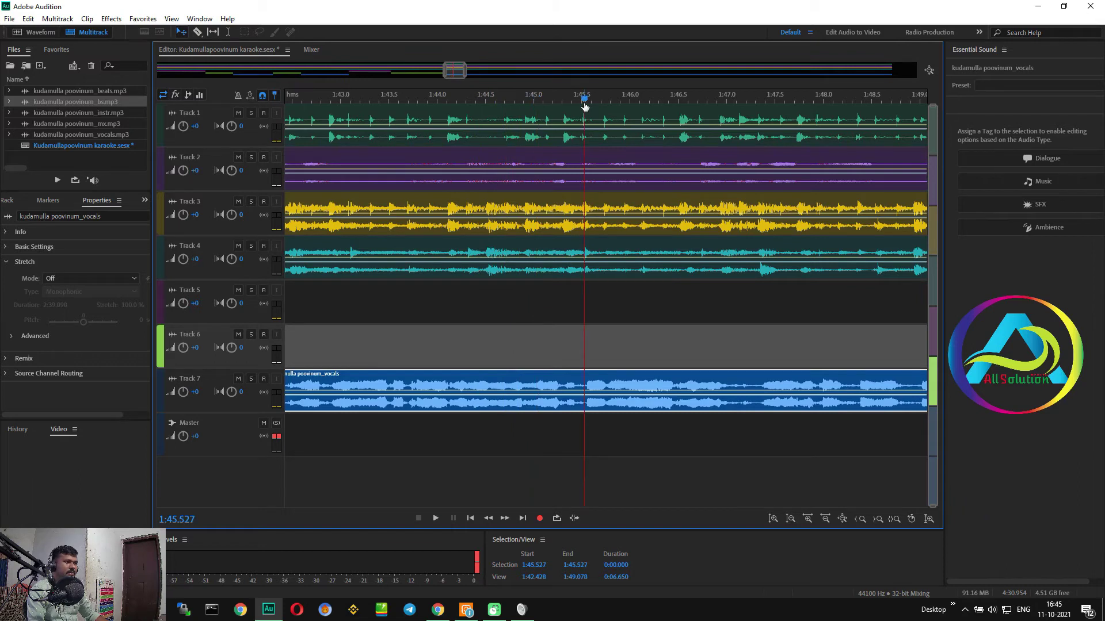
key("space")
left_click_drag(471, 75, 505, 89)
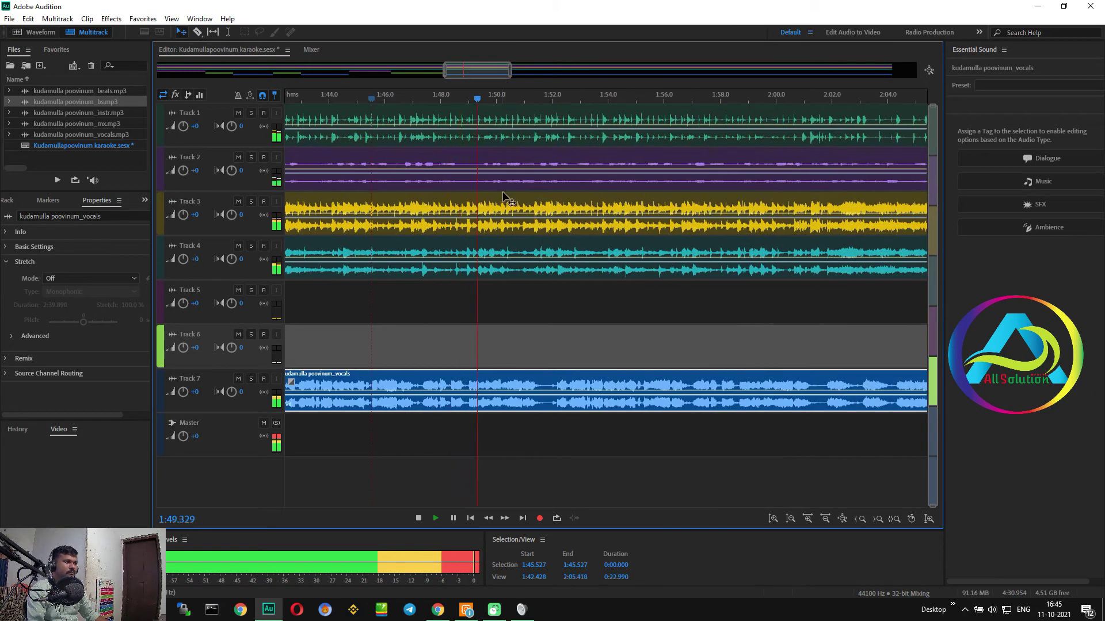
key("space")
left_click(545, 110)
key("space")
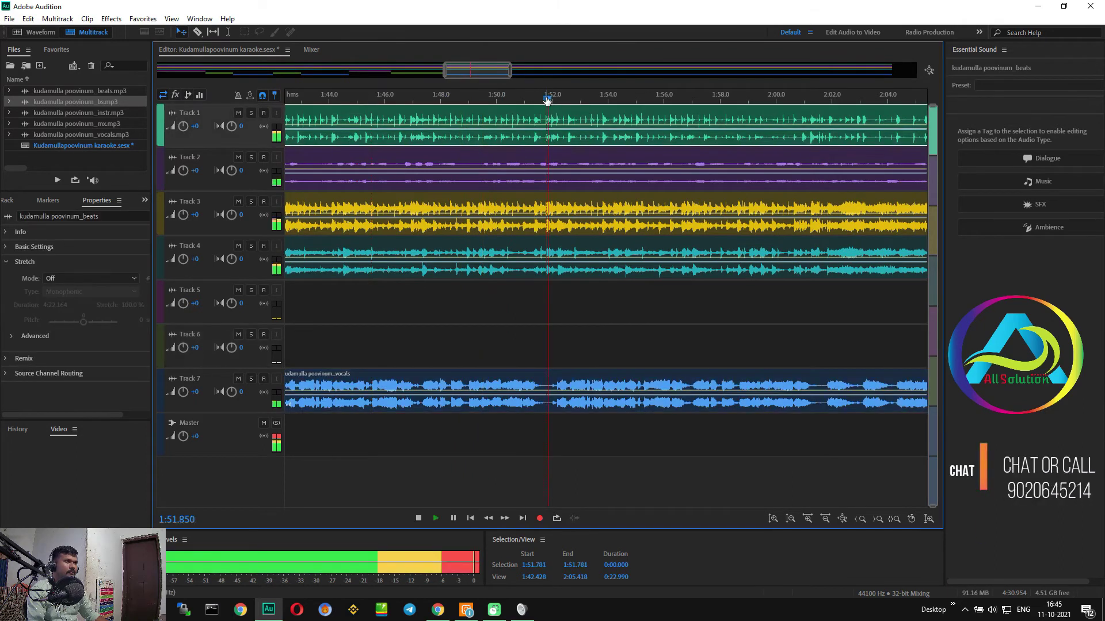
left_click(690, 98)
left_click(783, 97)
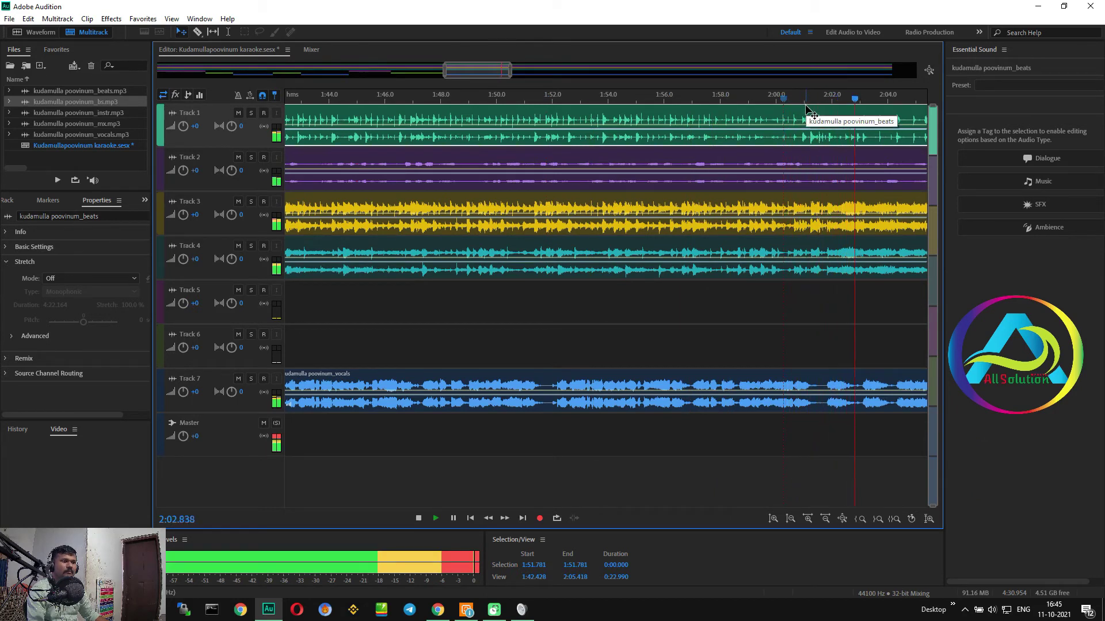
key("space")
left_click(811, 99)
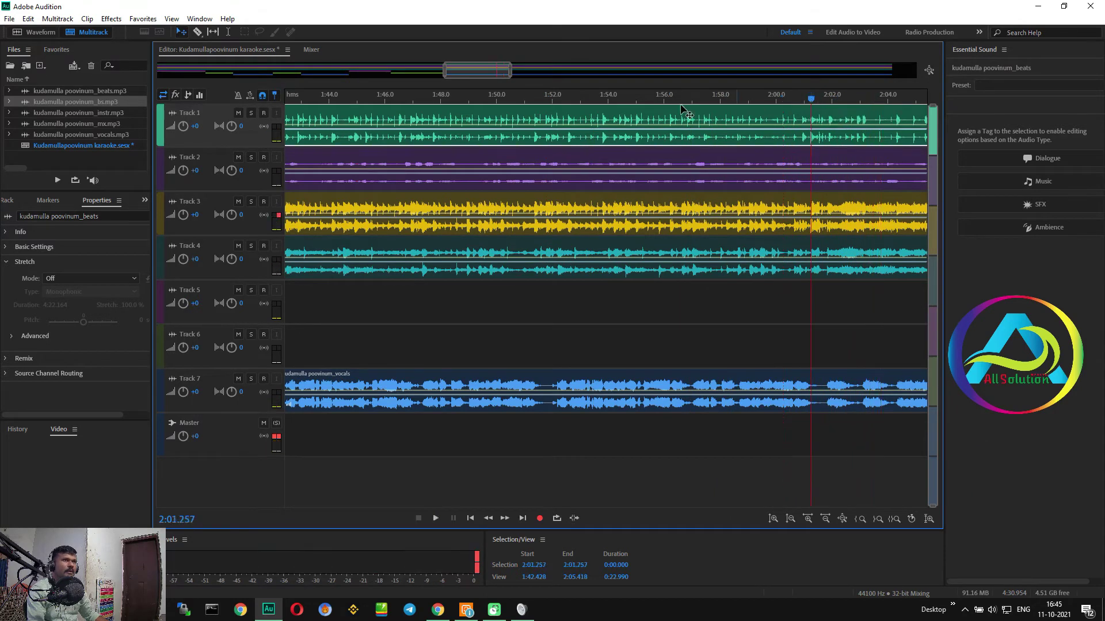
- Play from about 2:01.3, stop back in the vocal gap, and split the Track 7 vocals clip at about 2:01.5
left_click_drag(494, 74, 523, 73)
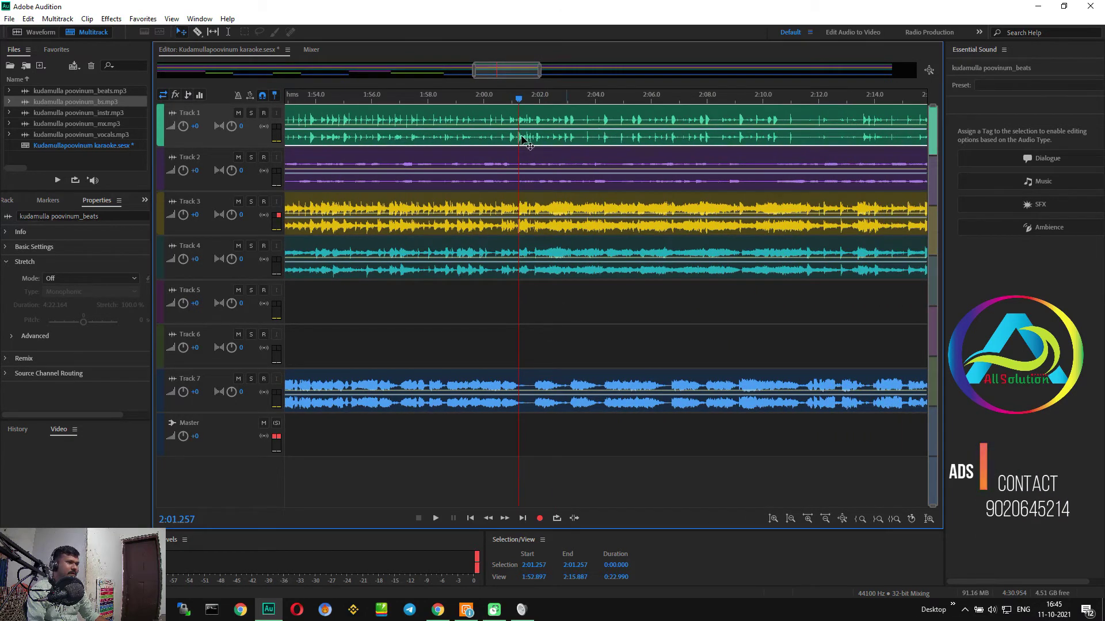
key("space")
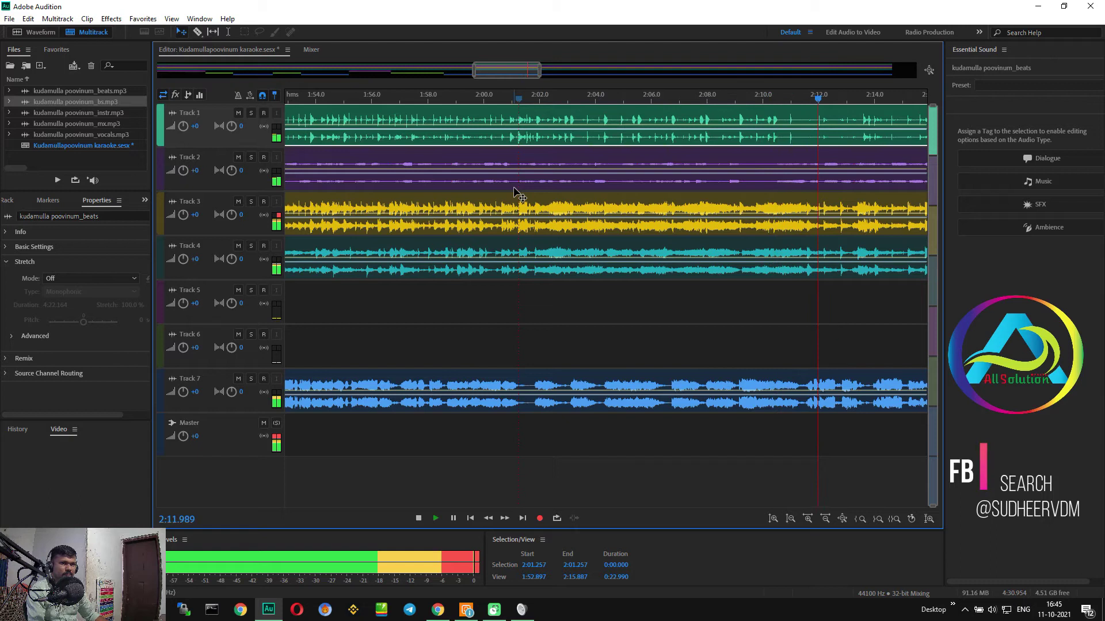
key("space")
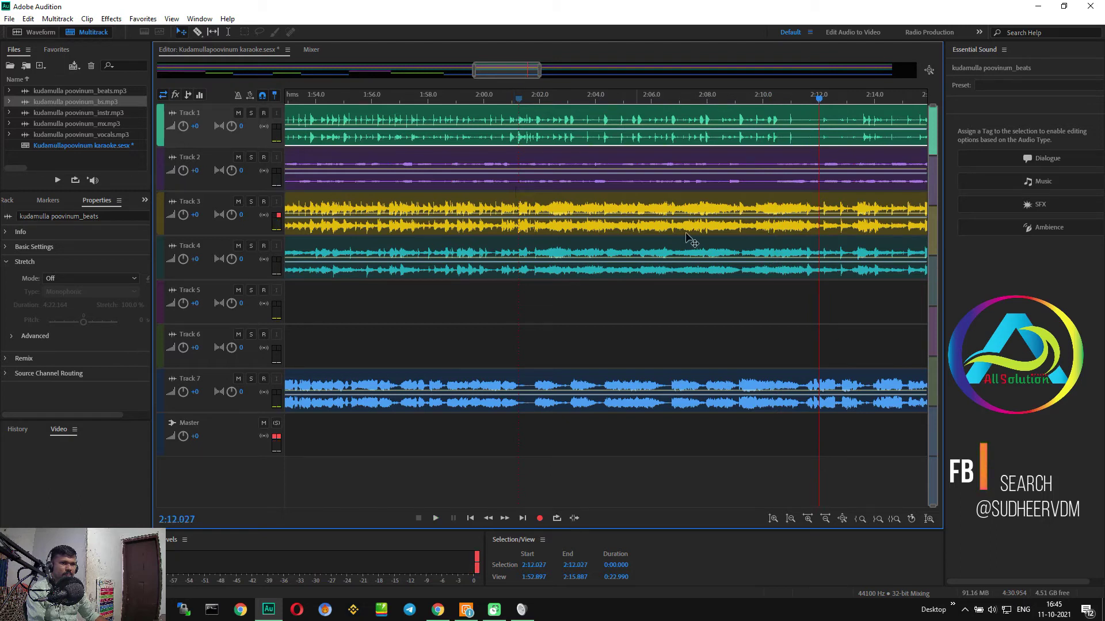
left_click(518, 101)
key("space")
key("space")
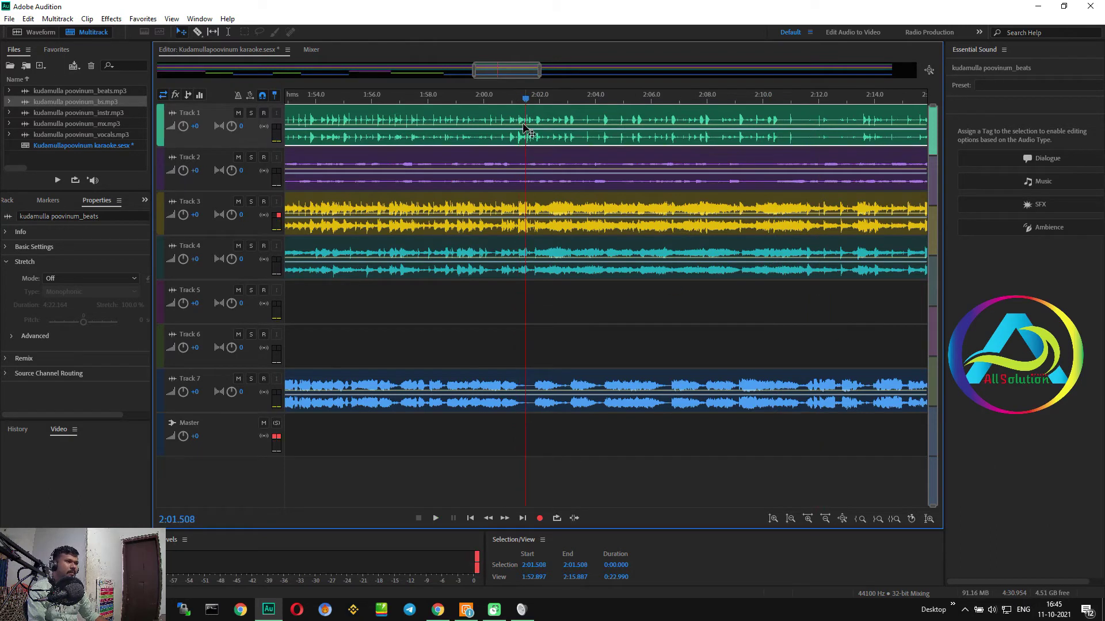
left_click(525, 382)
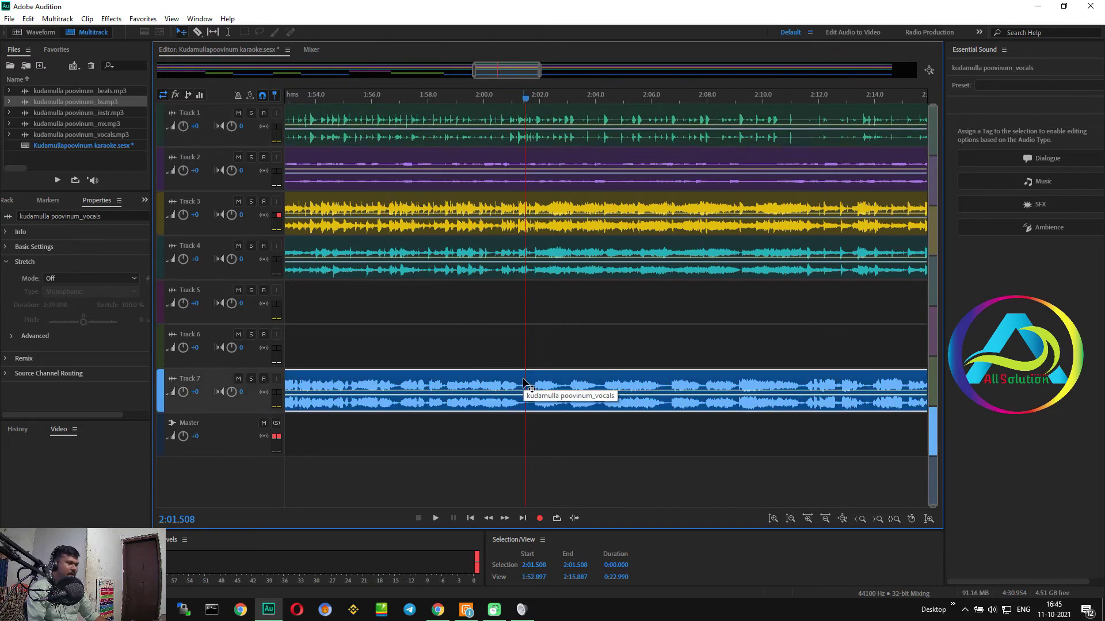
key("ctrl+shift+a")
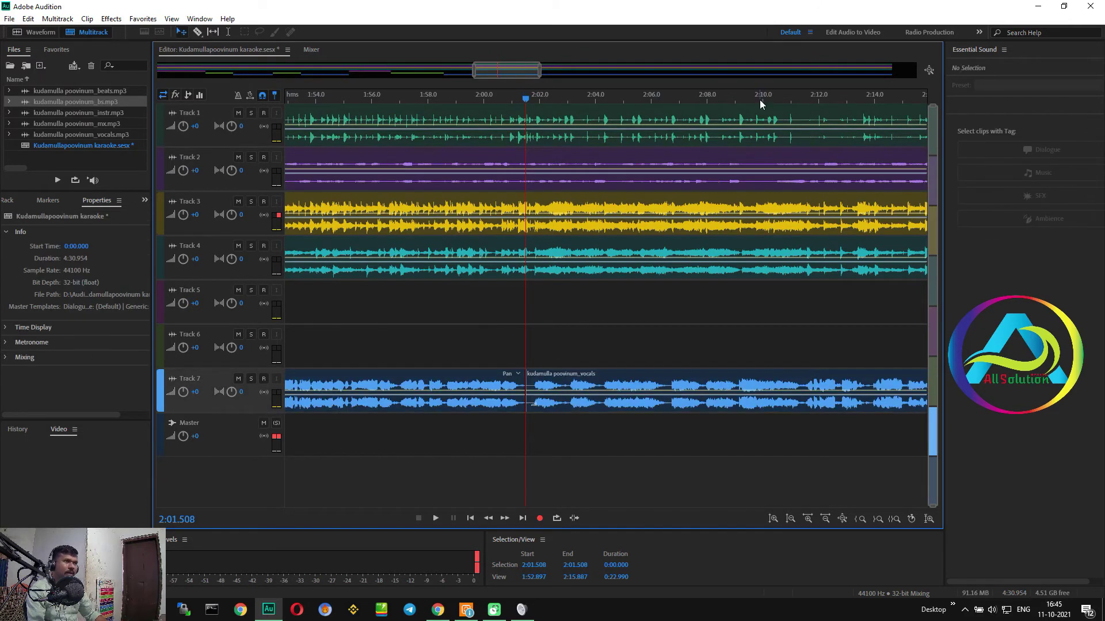
- Split the Track 7 vocals clip at about 2:11.5 and move the section between the last two splits to Track 5
left_click(810, 102)
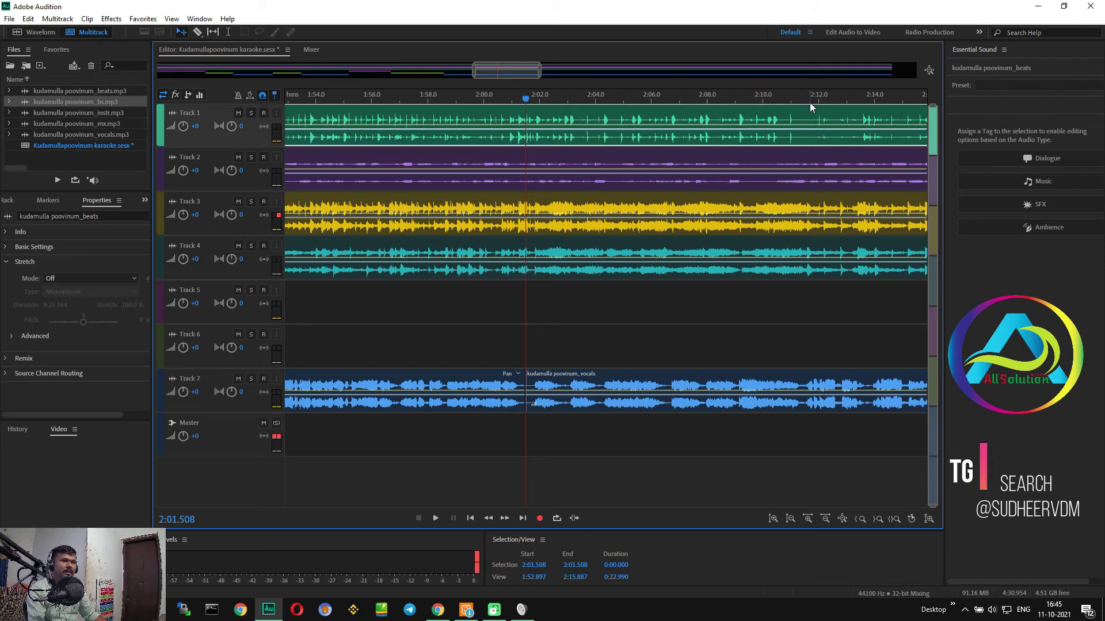
left_click_drag(811, 101, 803, 101)
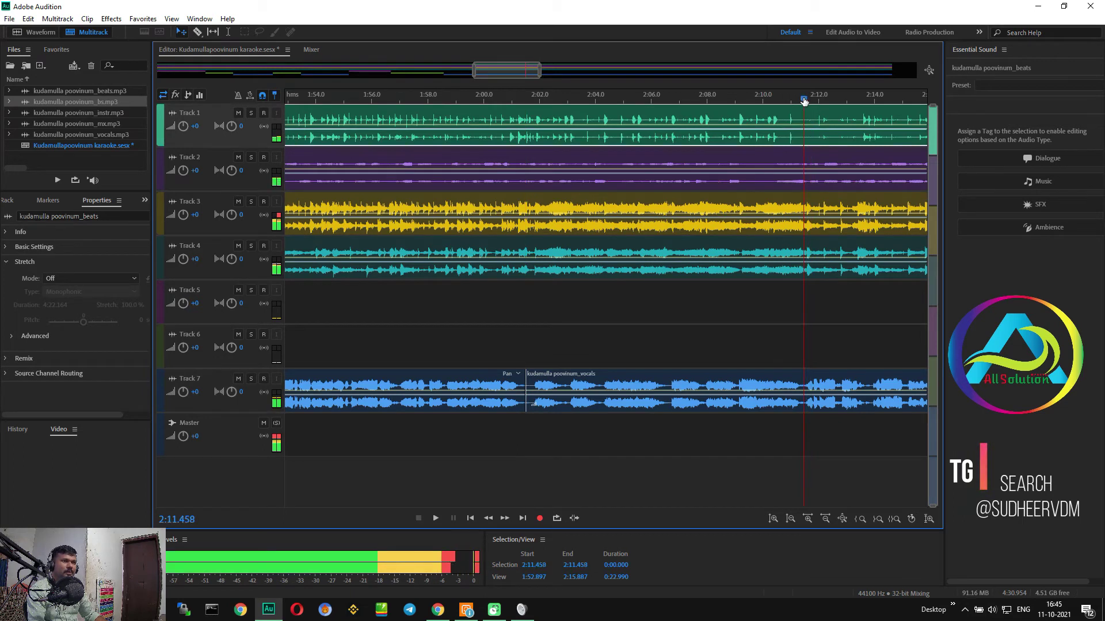
left_click(757, 380)
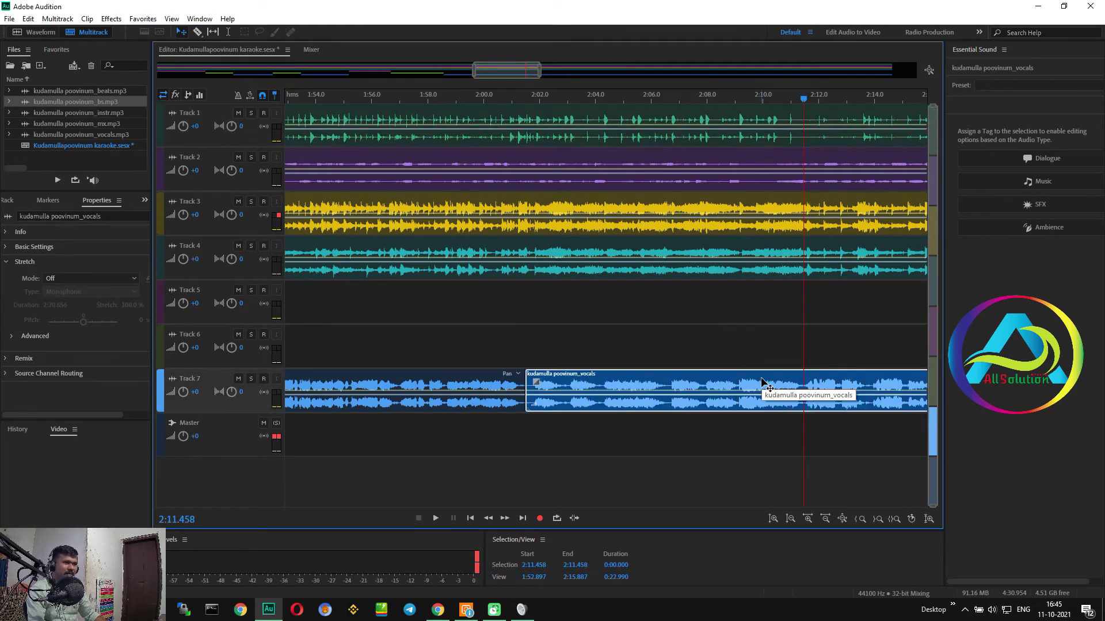
key("ctrl+k")
left_click_drag(761, 379, 762, 311)
- Play on from about 2:11.5, split the Track 7 vocals at about 2:20.8, and move the section before the split to Track 6
key("space")
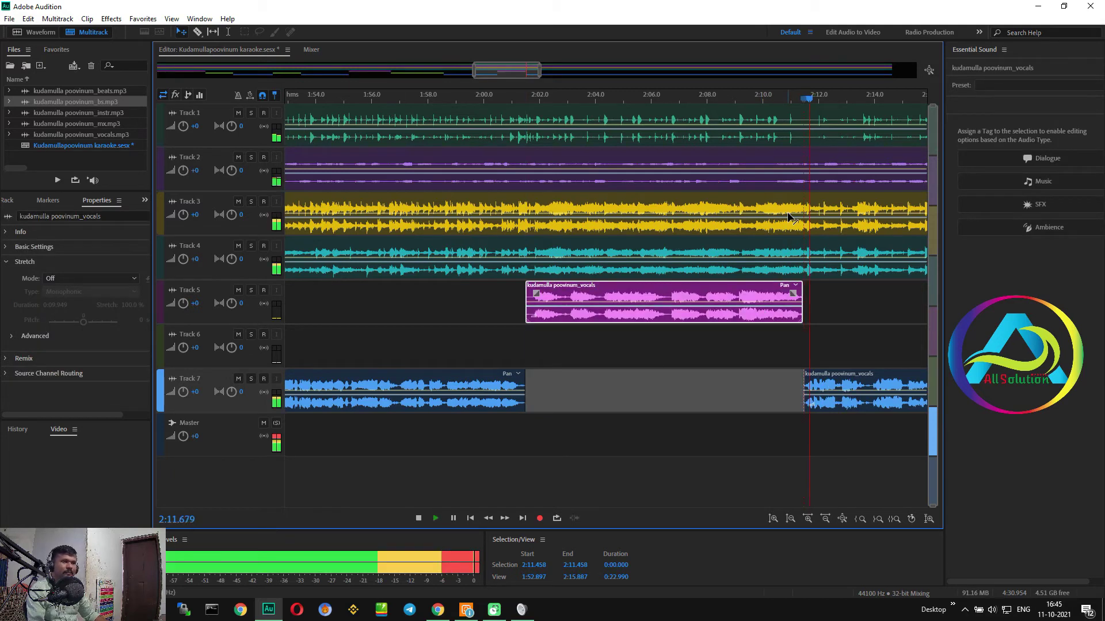
key("space")
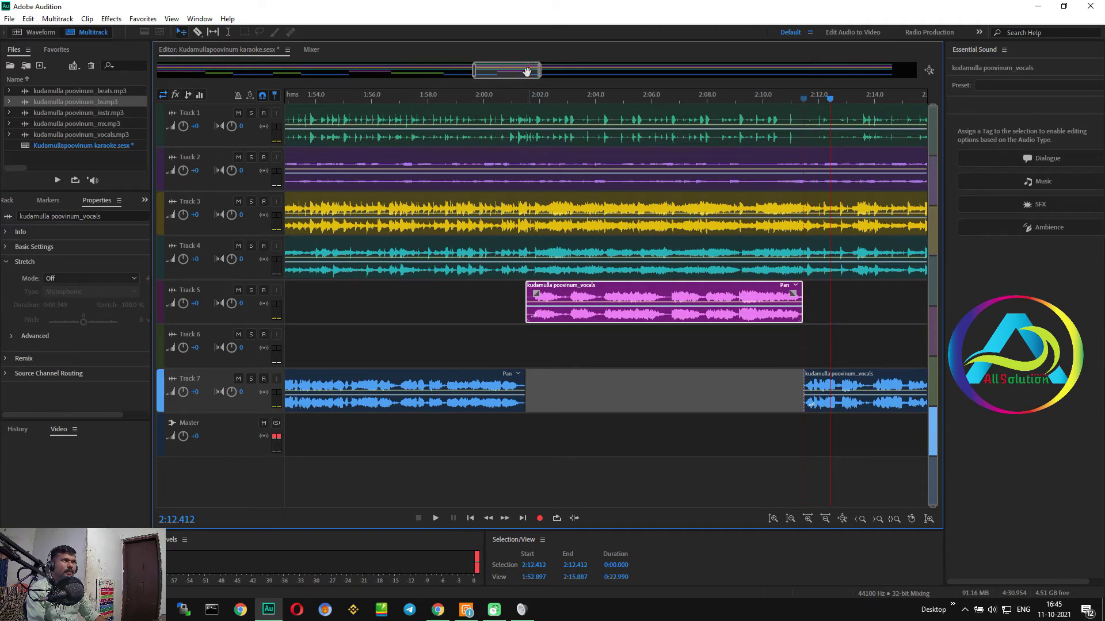
left_click_drag(524, 73, 569, 74)
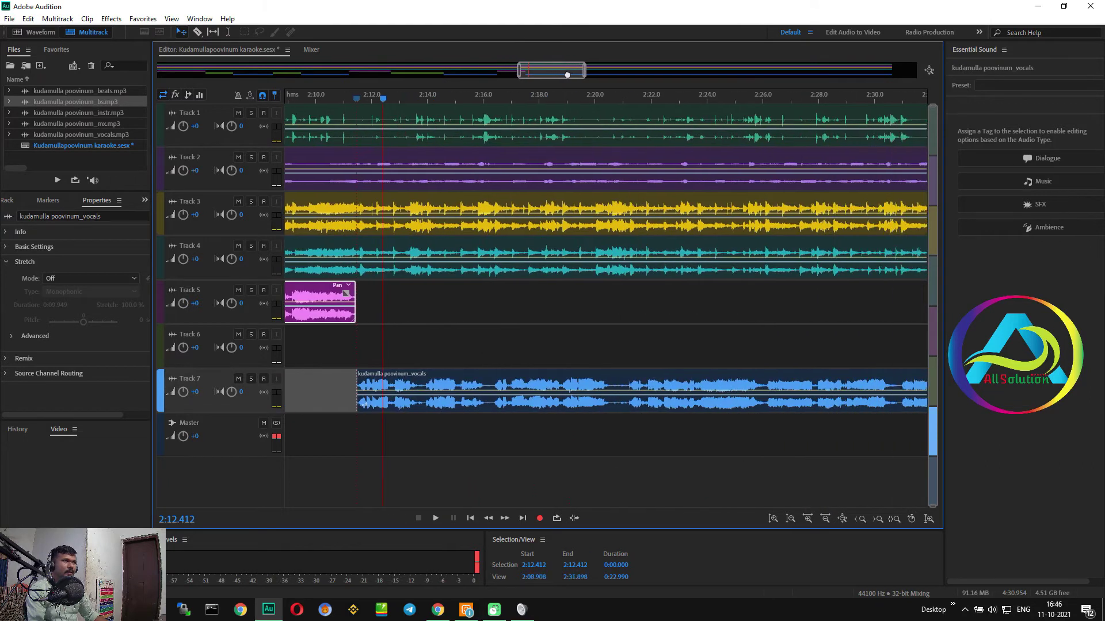
key("space")
key("space")
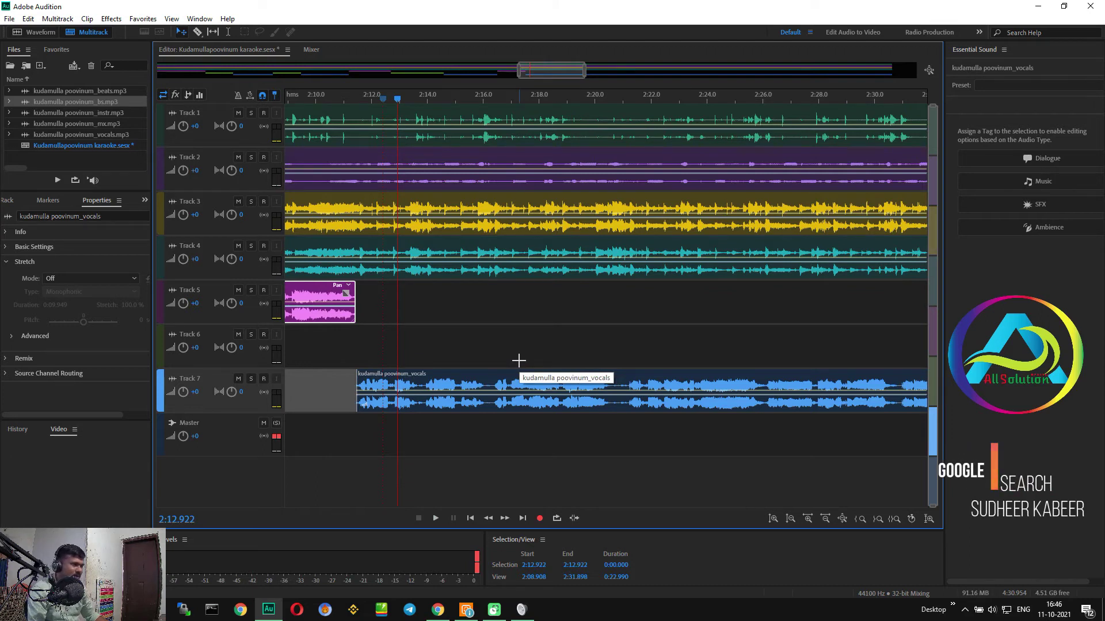
key("space")
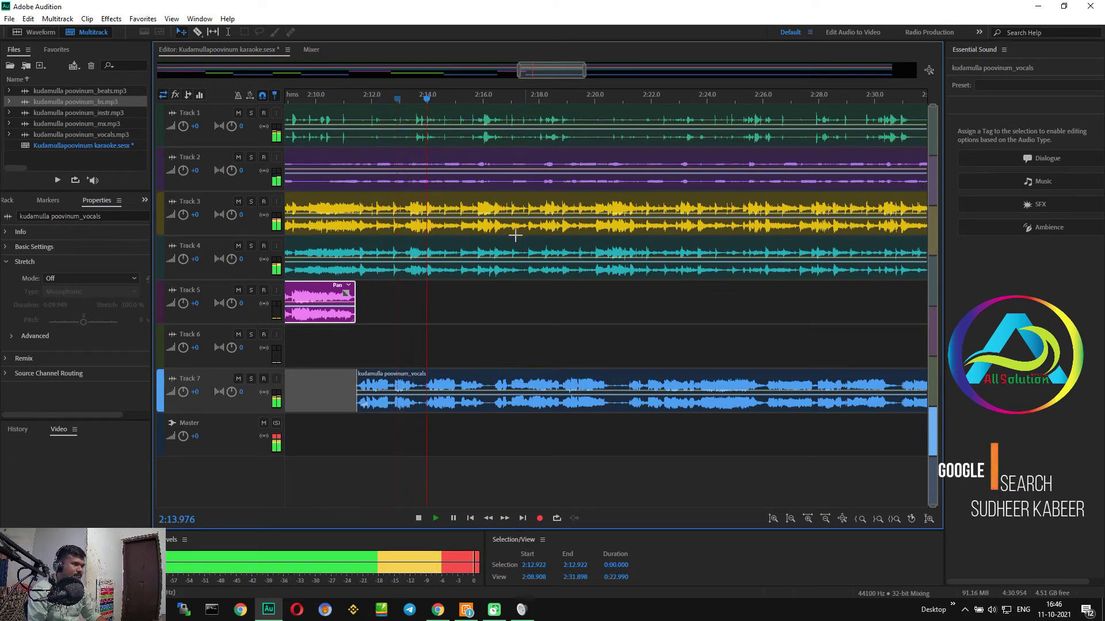
left_click(549, 98)
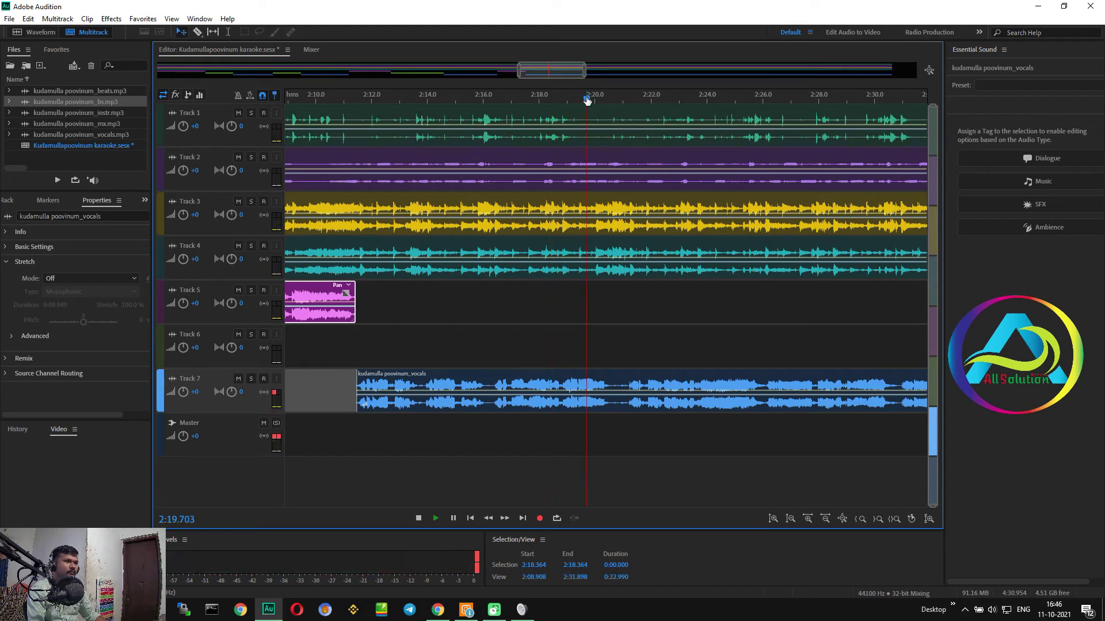
left_click(649, 98)
key("space")
left_click(617, 99)
left_click(615, 393)
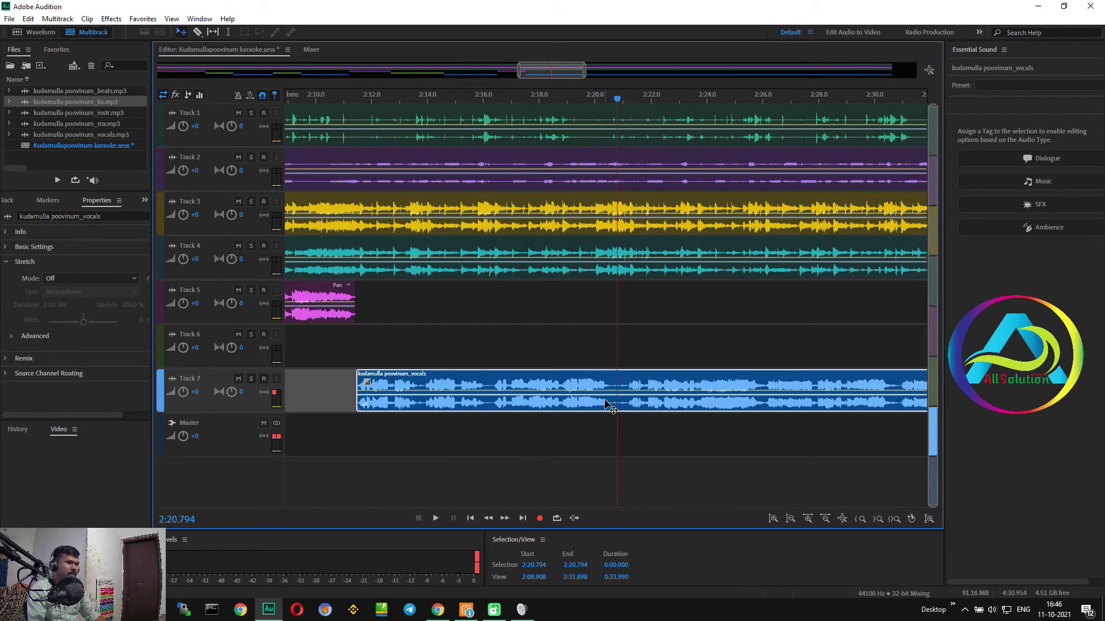
left_click_drag(551, 381, 549, 359)
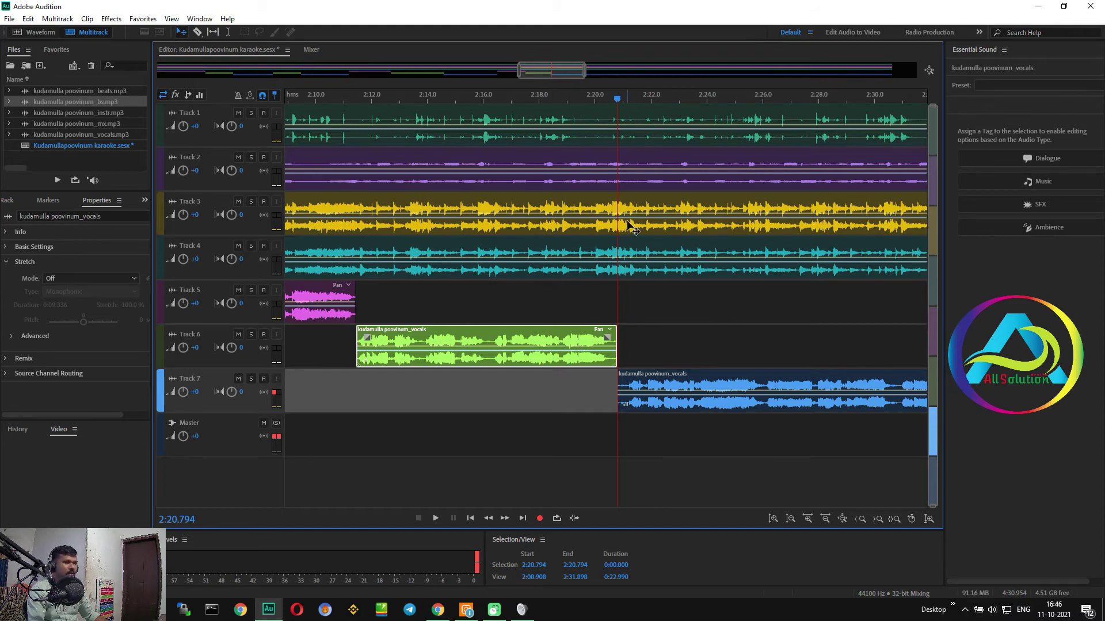
- Play passages from about 2:20.8, split the Track 7 vocals as the singing fades at about 2:35.9, and move the remainder to Track 5
key("space")
left_click_drag(566, 71, 594, 75)
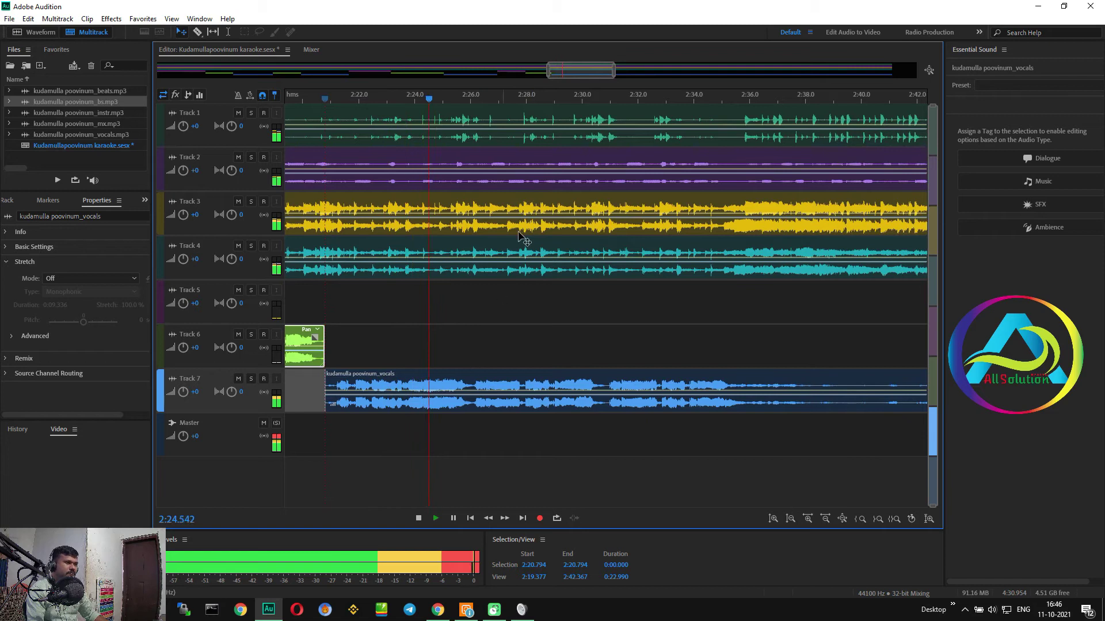
left_click(533, 97)
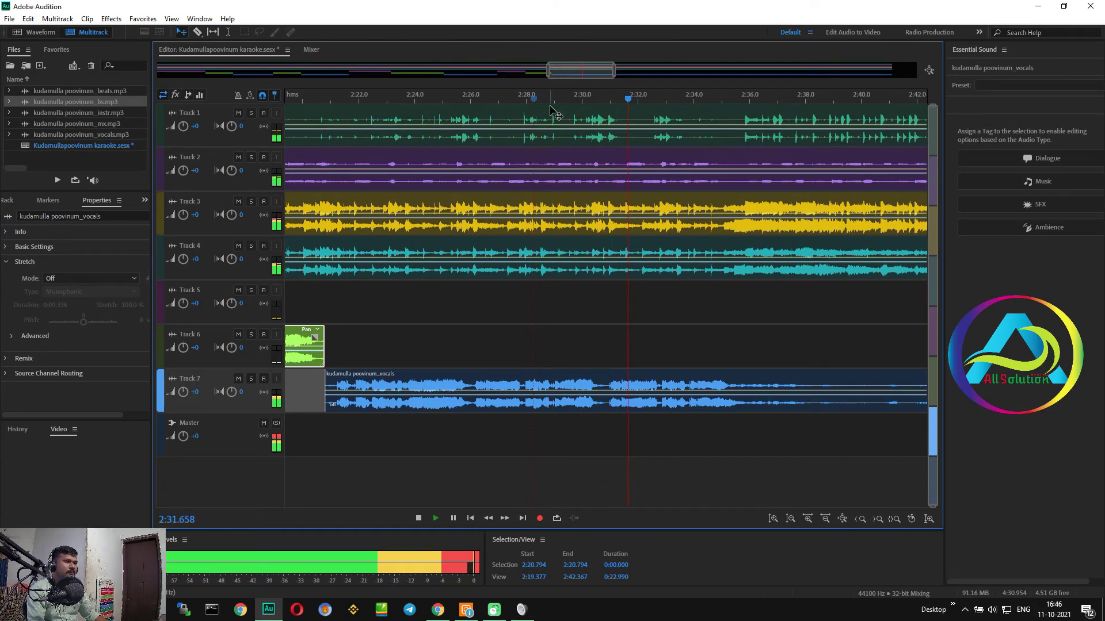
left_click(401, 110)
left_click(428, 98)
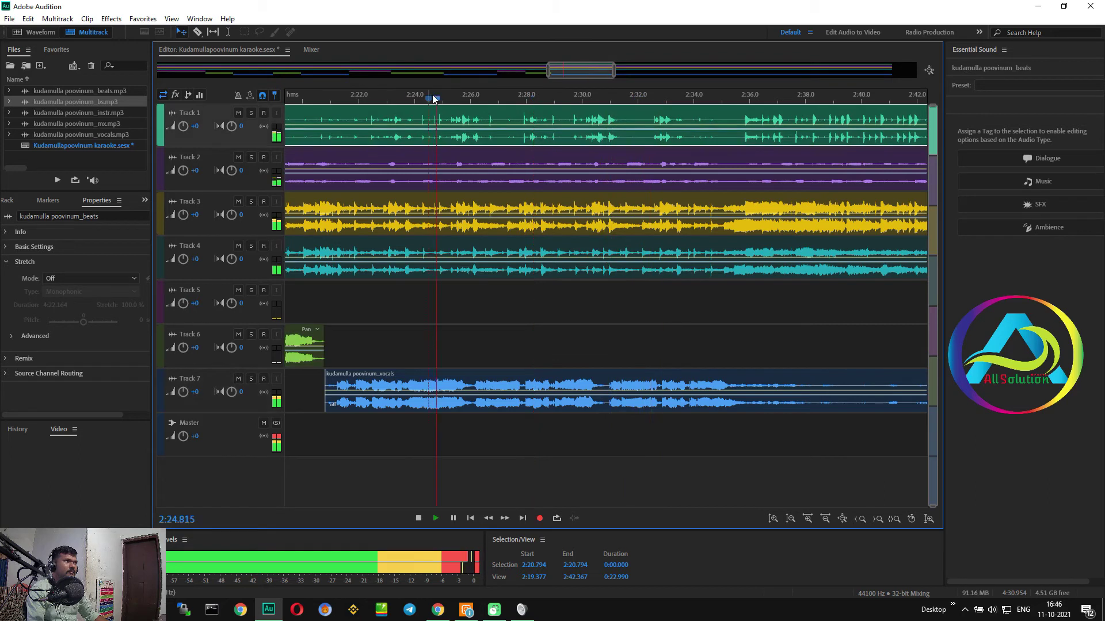
left_click(706, 99)
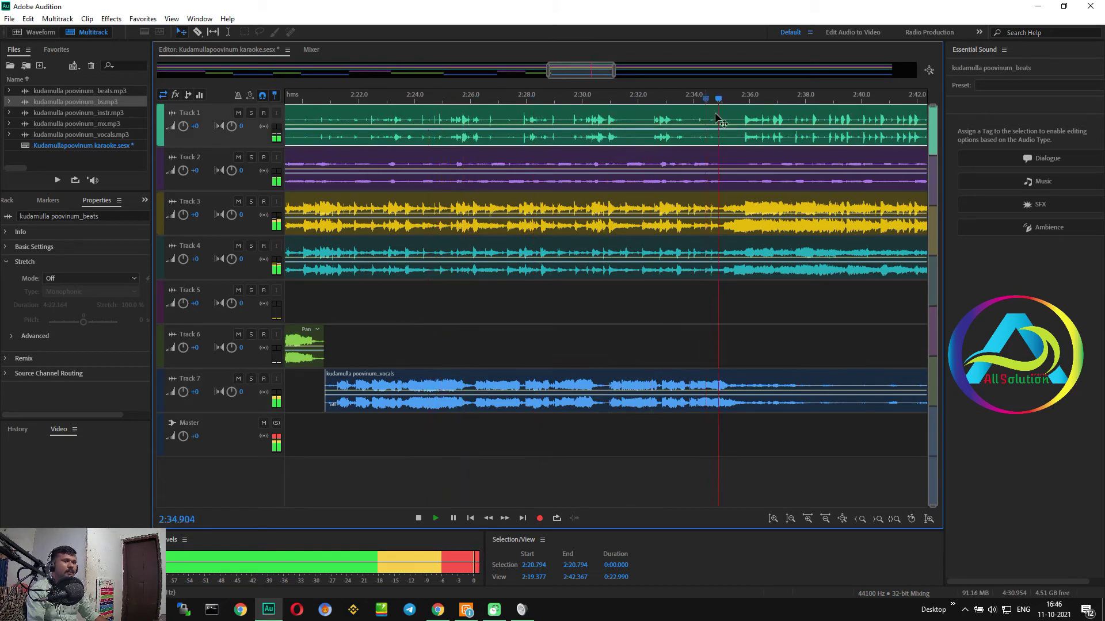
key("space")
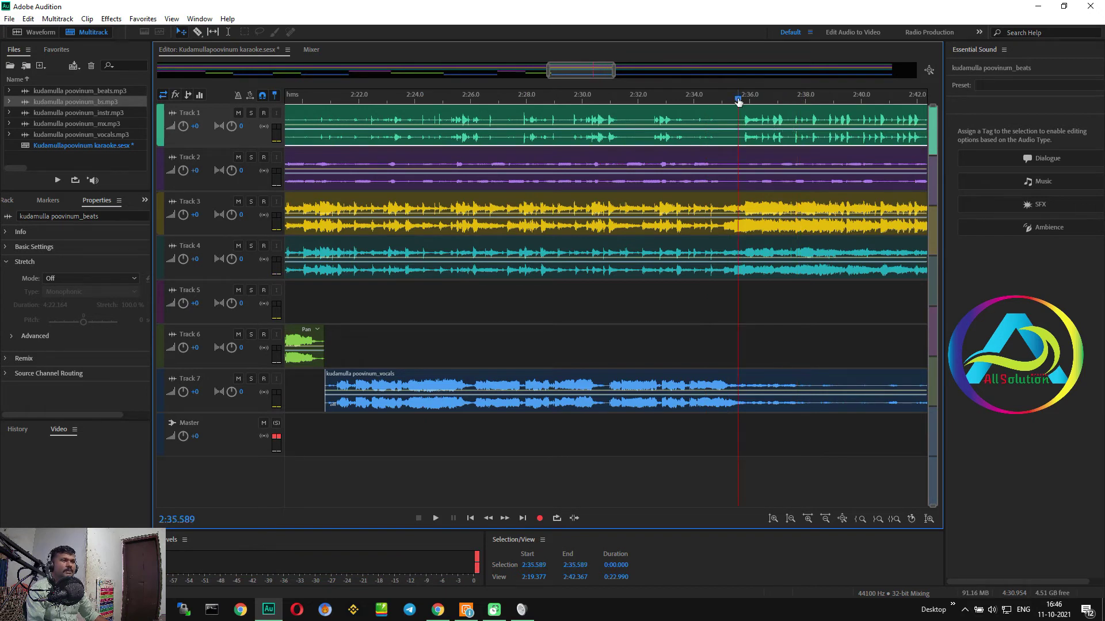
key("space")
key("space")
left_click(747, 381)
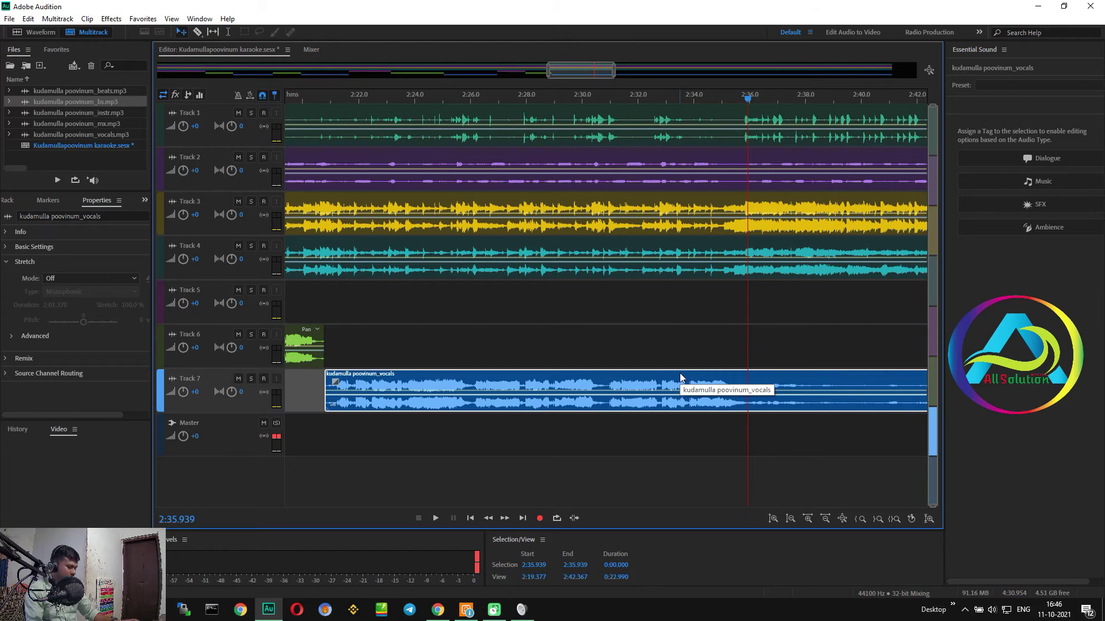
key("ctrl+k")
left_click_drag(784, 381, 783, 294)
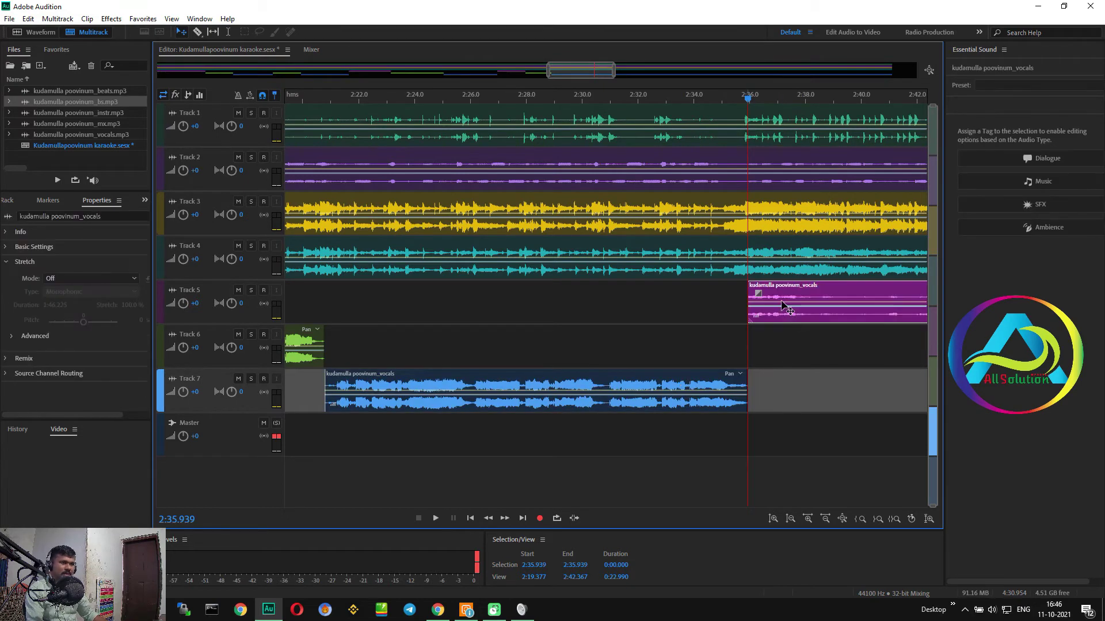
- Play from about 2:48.8, split the Track 5 vocals just before the singing resumes at about 2:50.3, and move the remainder to Track 6
left_click_drag(601, 72, 644, 75)
left_click(608, 99)
key("space")
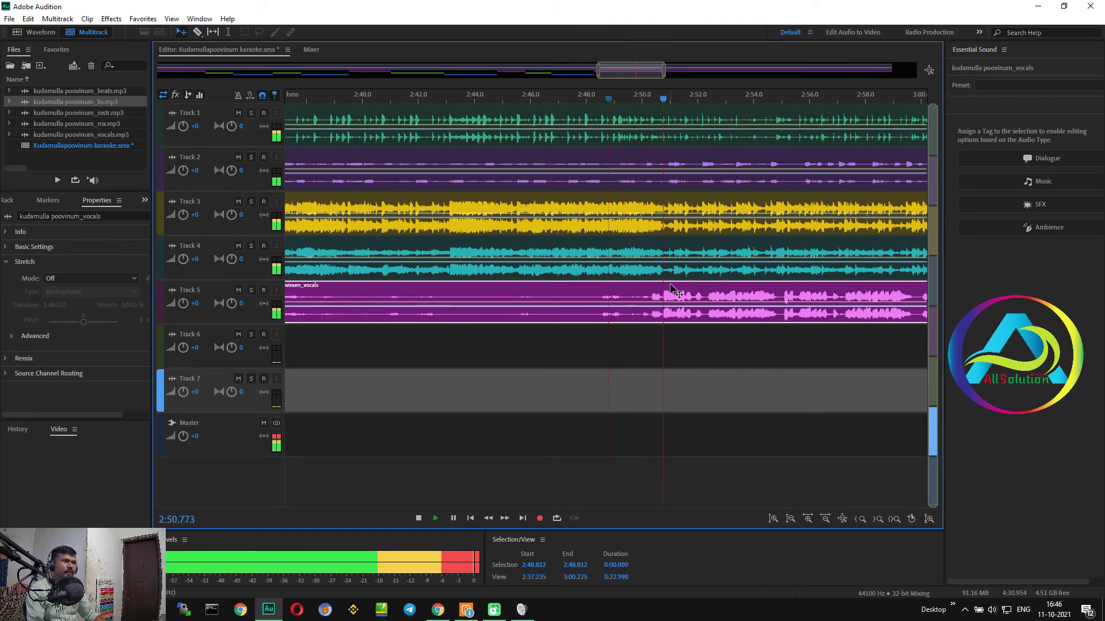
key("space")
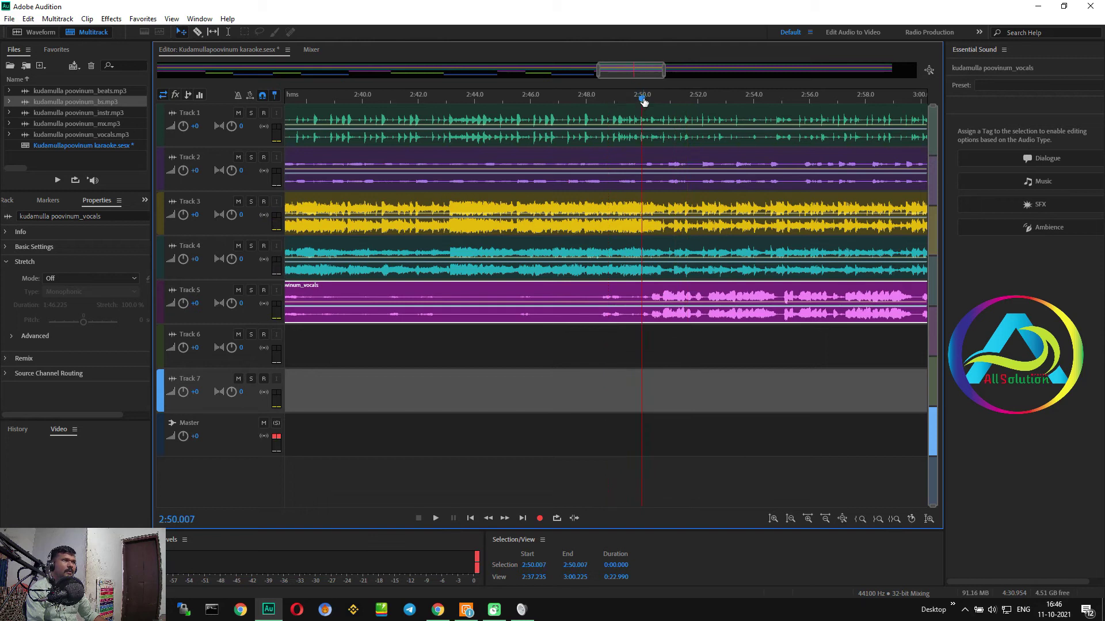
left_click_drag(644, 102, 651, 106)
left_click(711, 295)
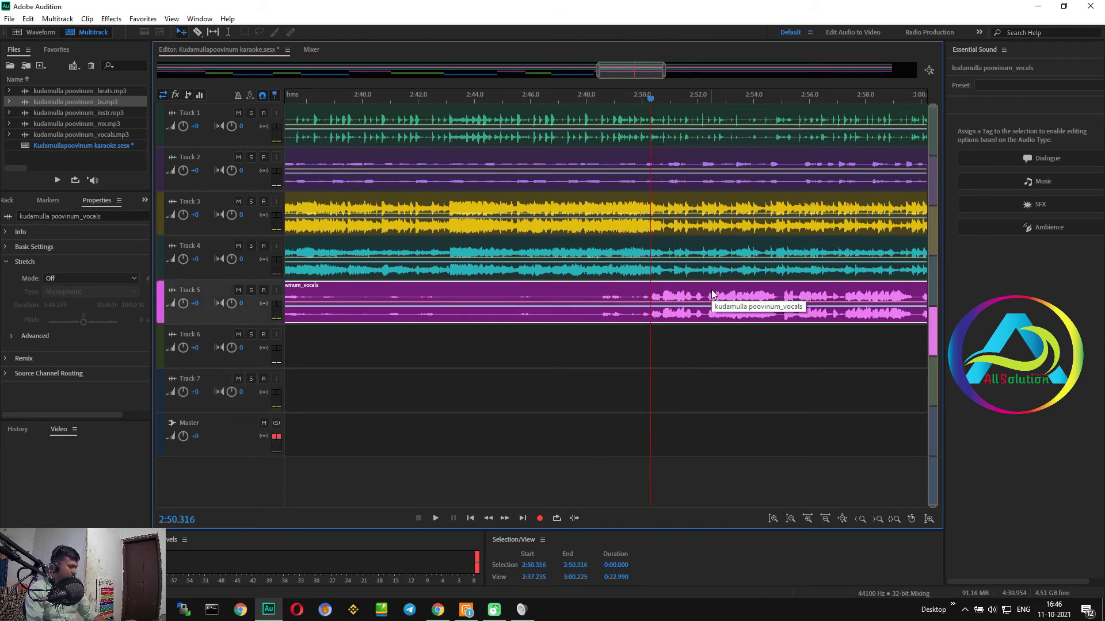
key("ctrl+k")
left_click(709, 339)
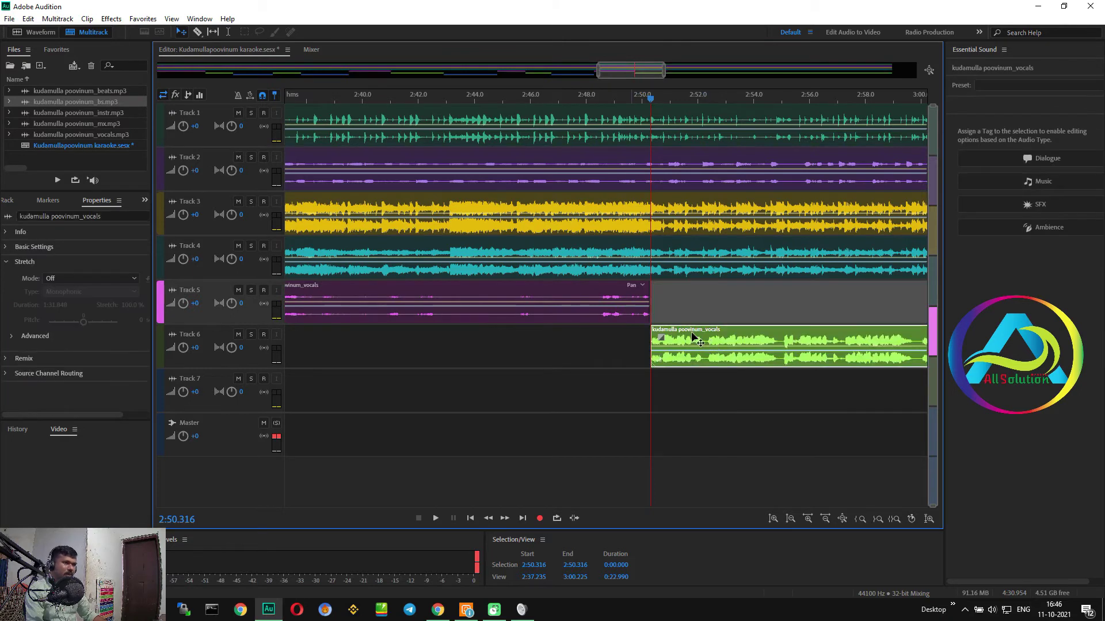
- Rename Track 6 as Male and Track 5 as Instrumental
left_click(191, 334)
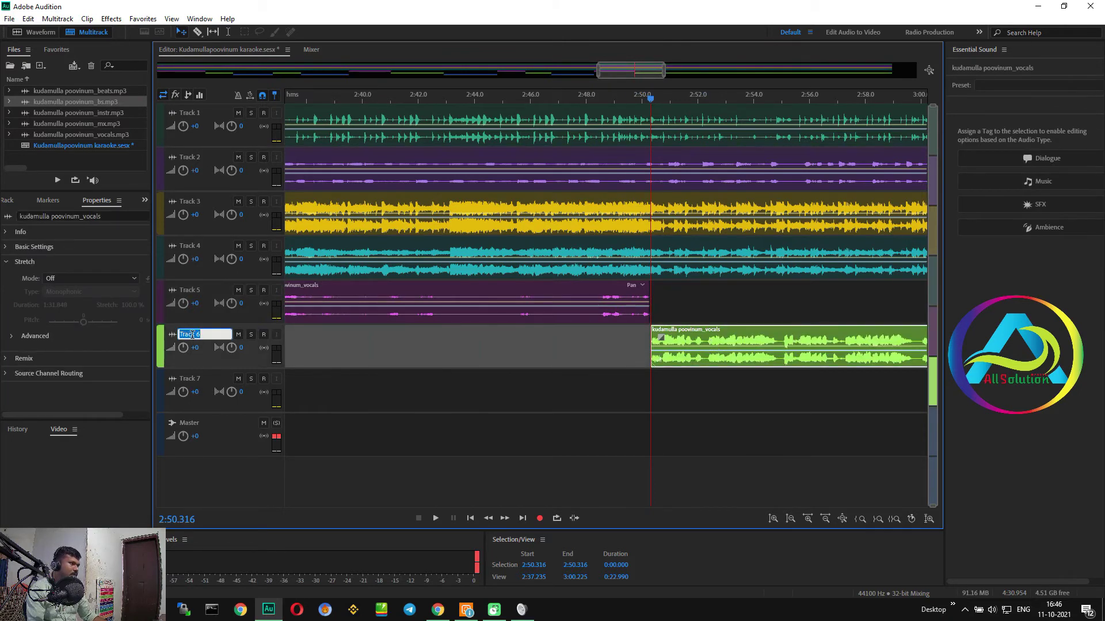
left_click(193, 292)
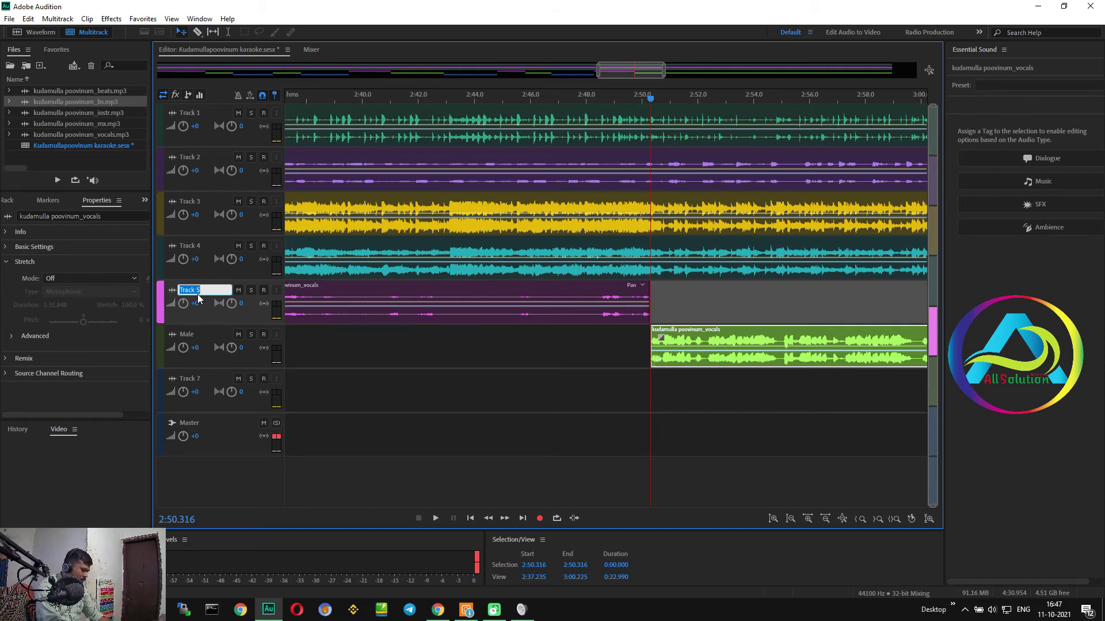
type("Instrumental")
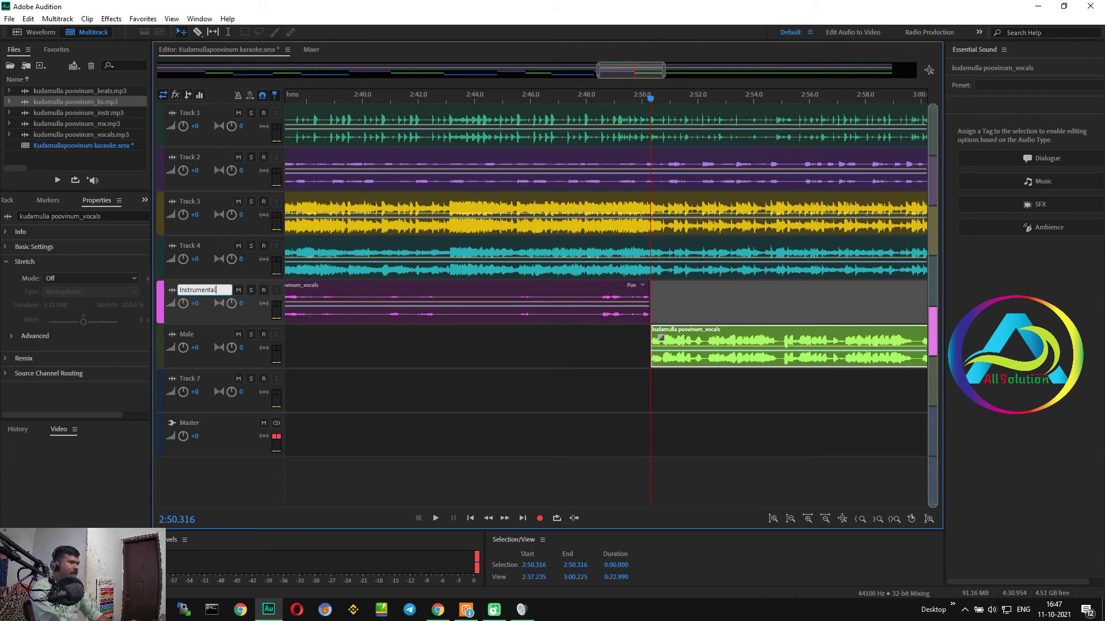
- Rename Track 7 as Female, correcting the misspelling in the name
left_click(193, 379)
type("FGemale")
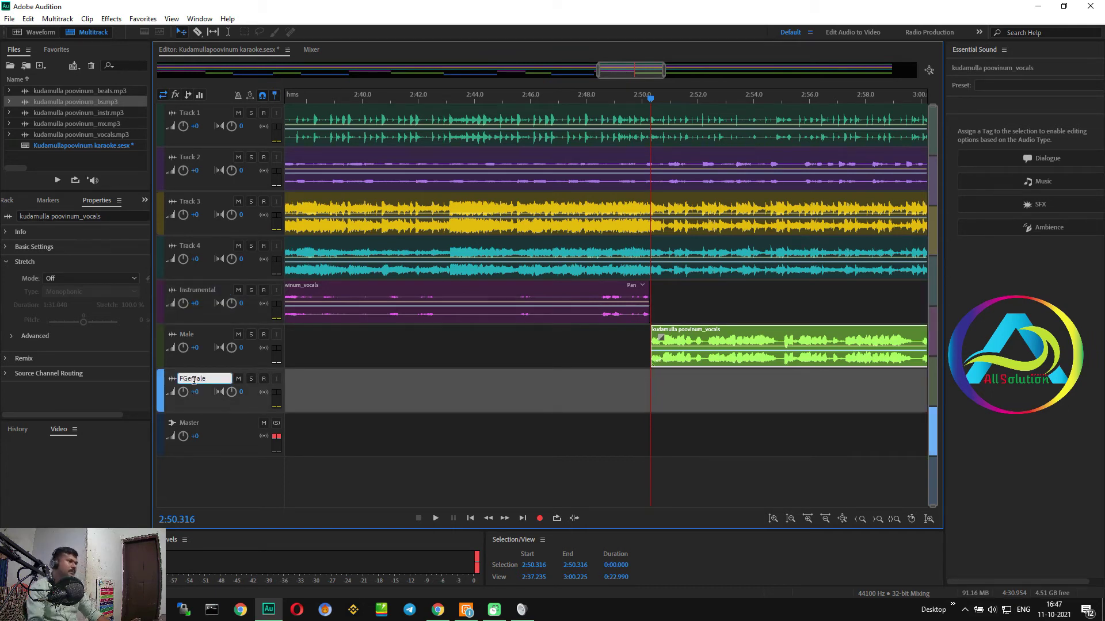
left_click(365, 354)
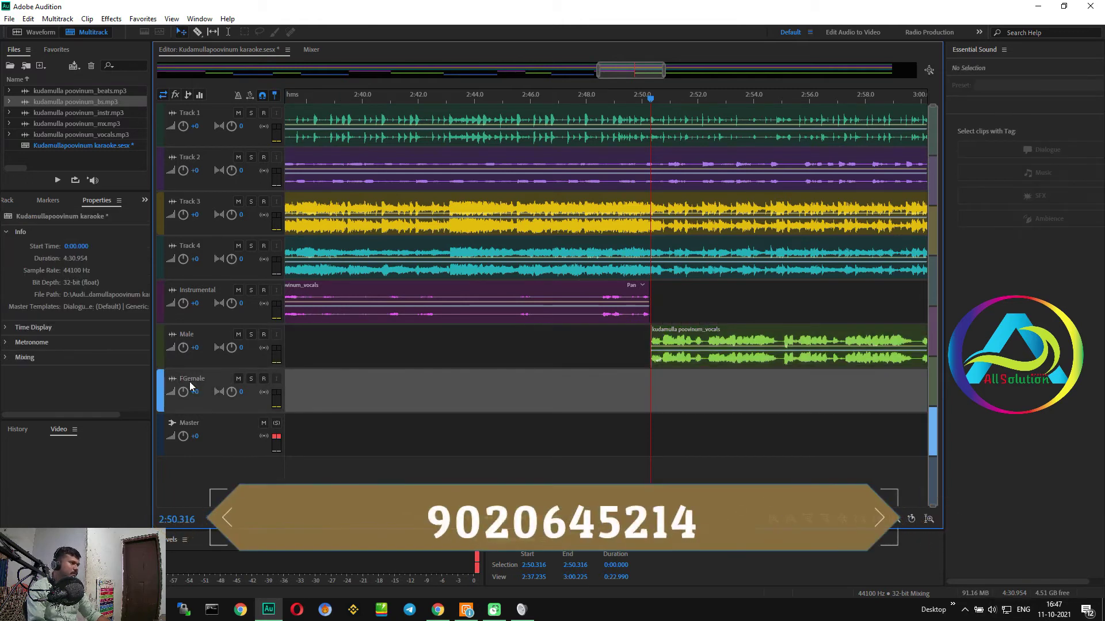
left_click(188, 380)
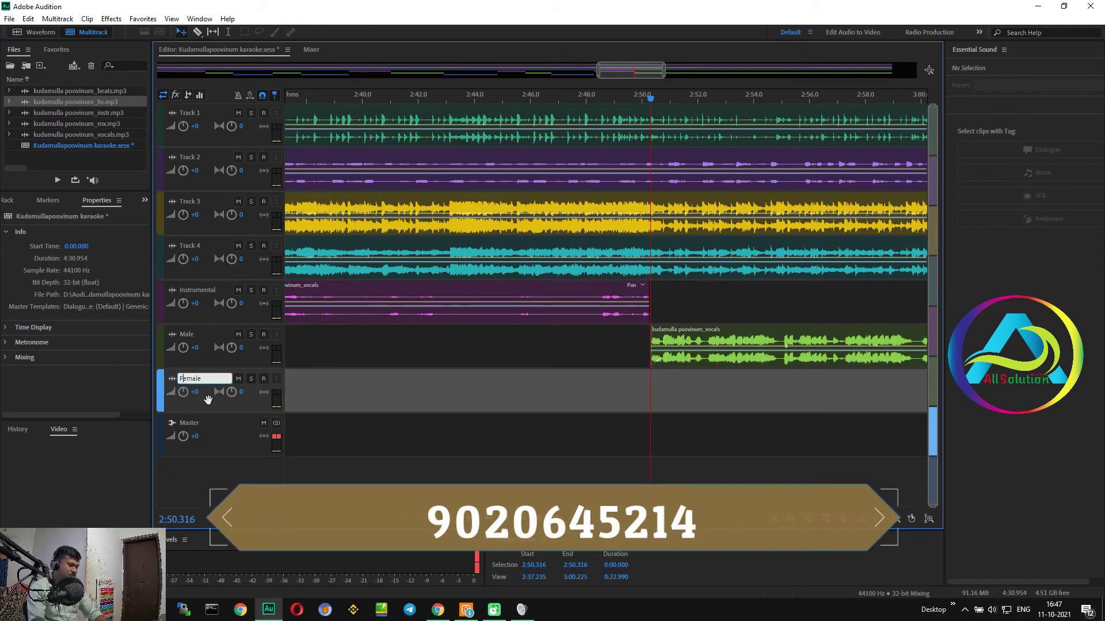
key("Return")
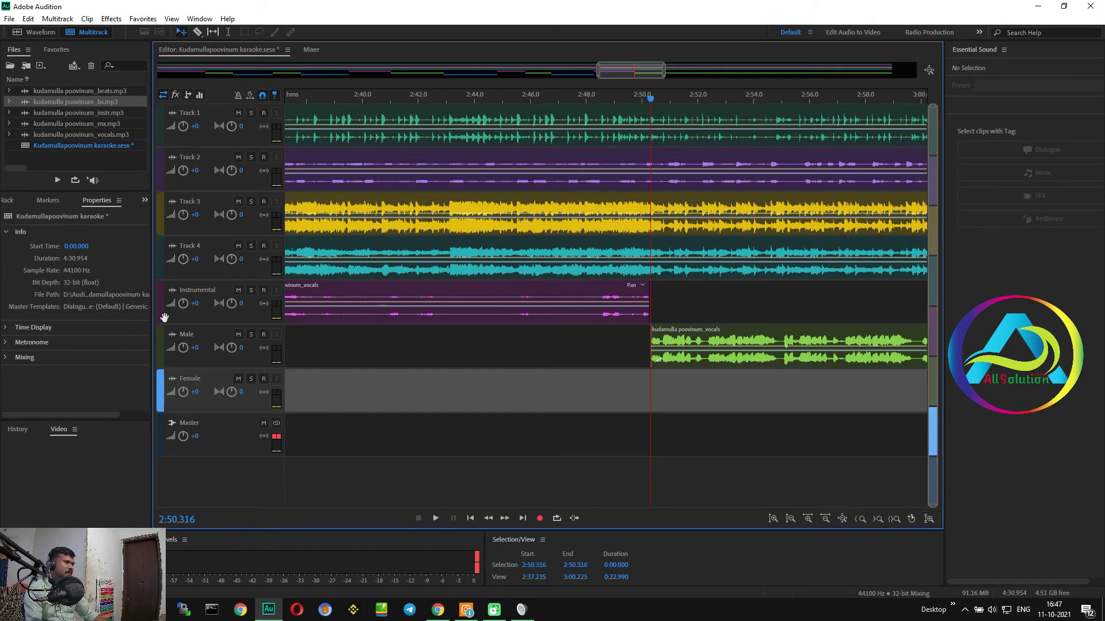
- Rename Track 1 as Beats and Track 2 as Bass Devices
left_click(193, 118)
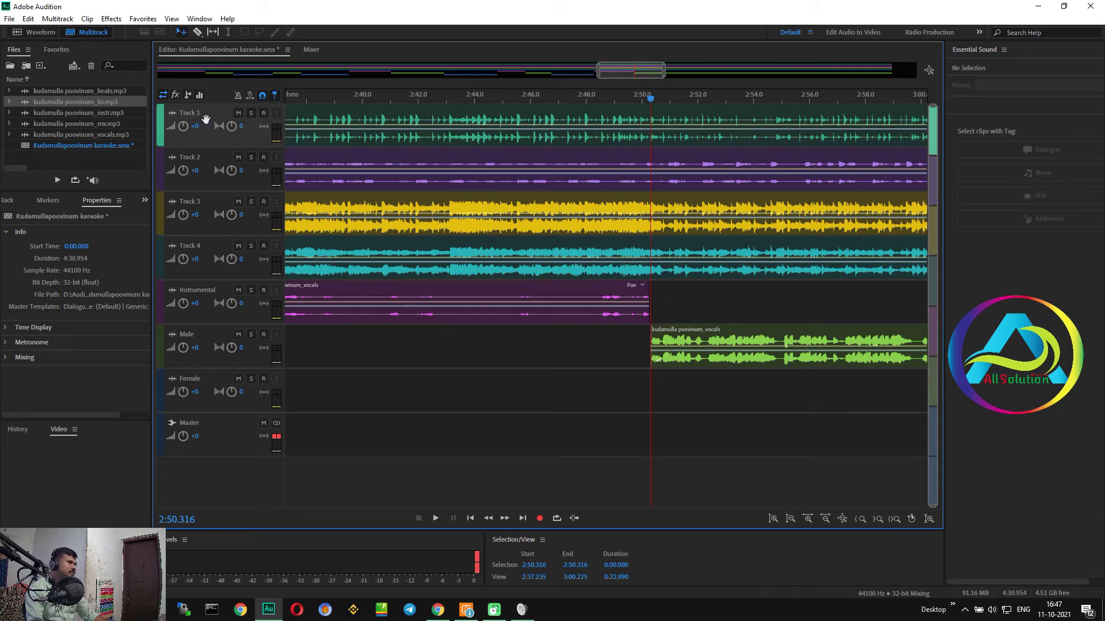
left_click(197, 114)
type("Beats")
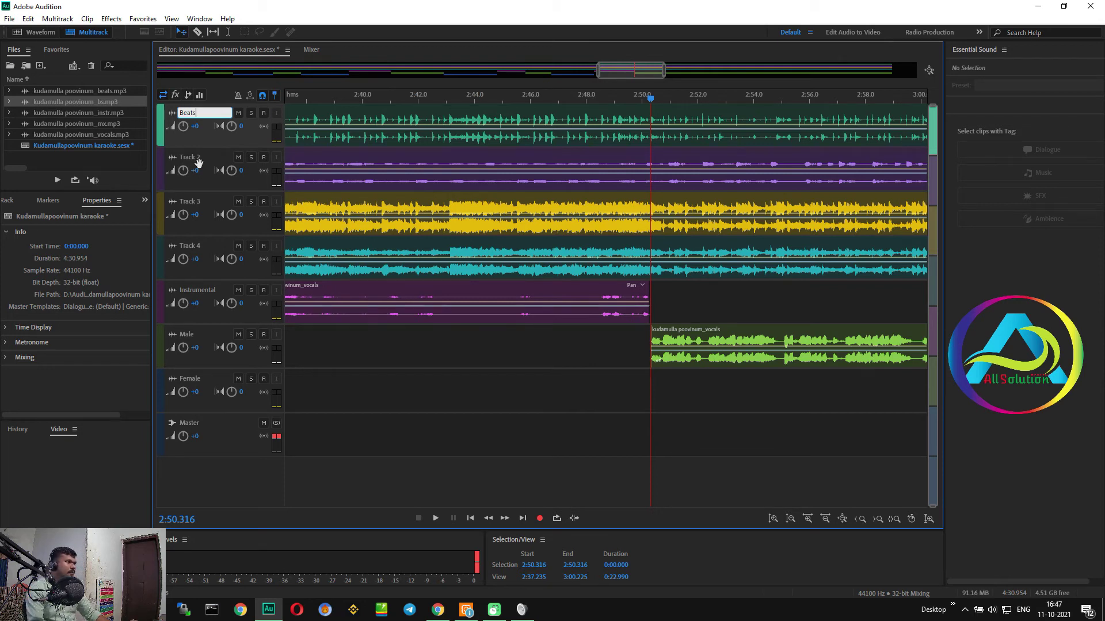
left_click(199, 160)
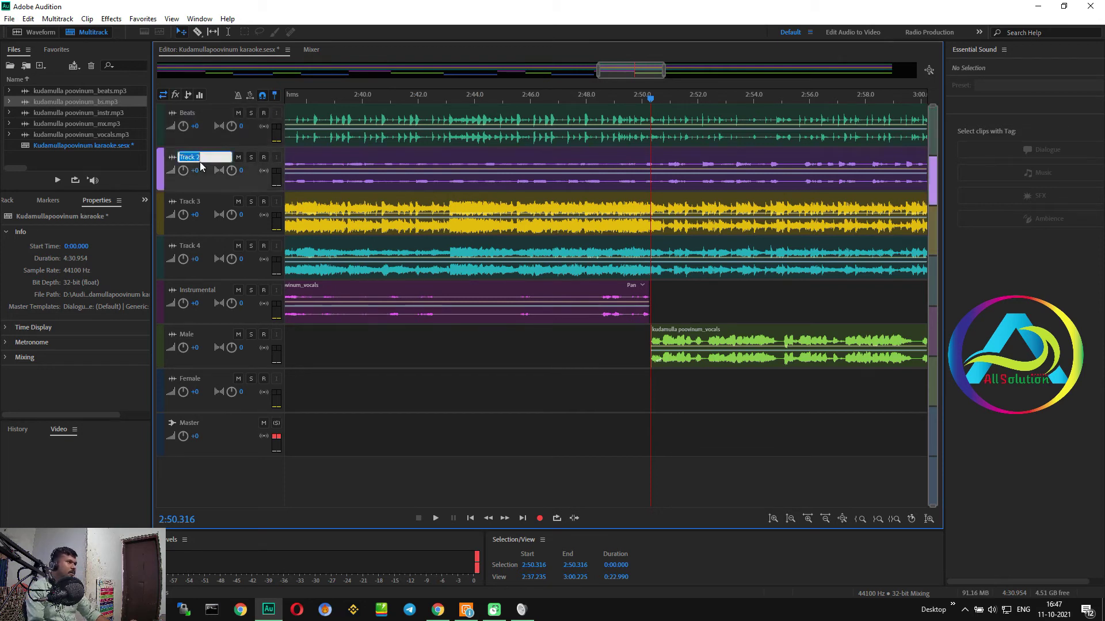
type("Bass Devices")
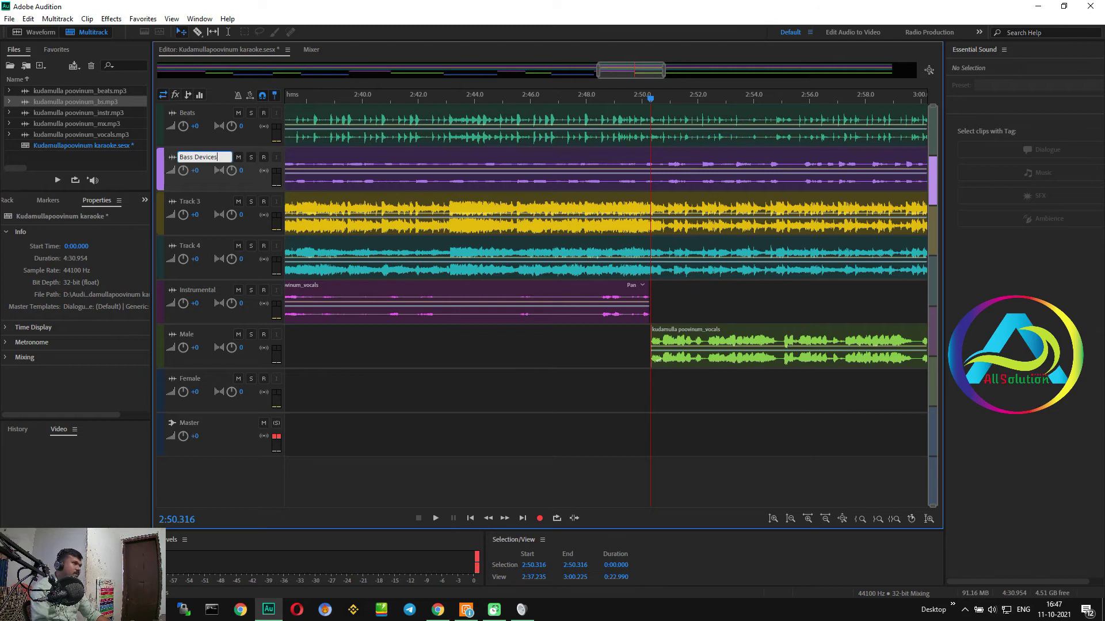
- Rename Track 3 as Instruments 1 and Track 4 as Instruments 2
left_click(199, 204)
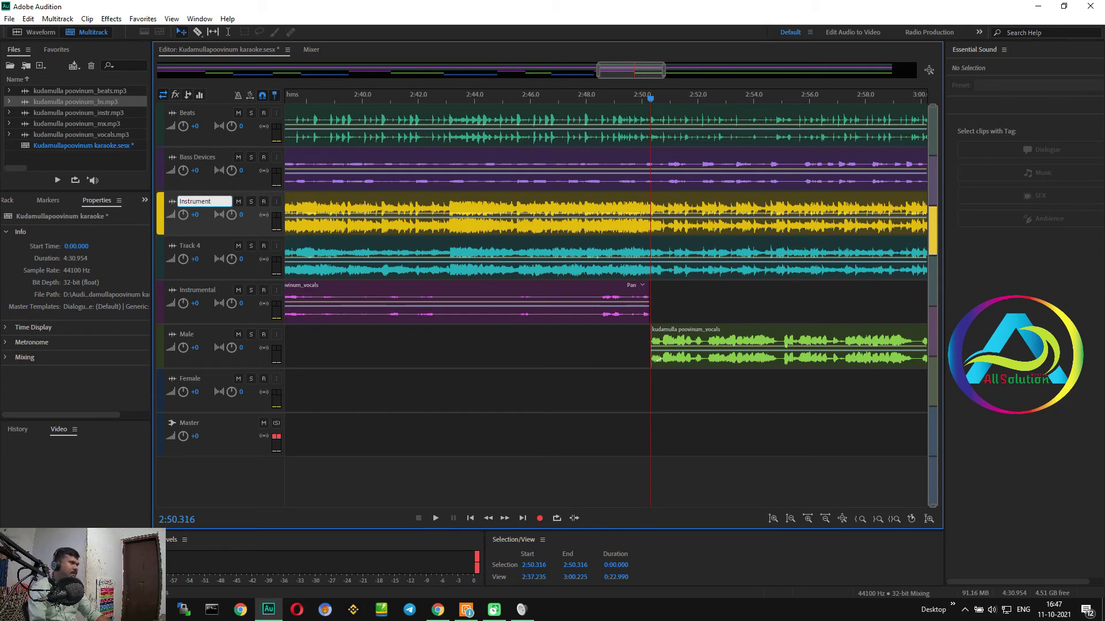
type("Instruments 1")
key("ctrl+a")
key("ctrl+c")
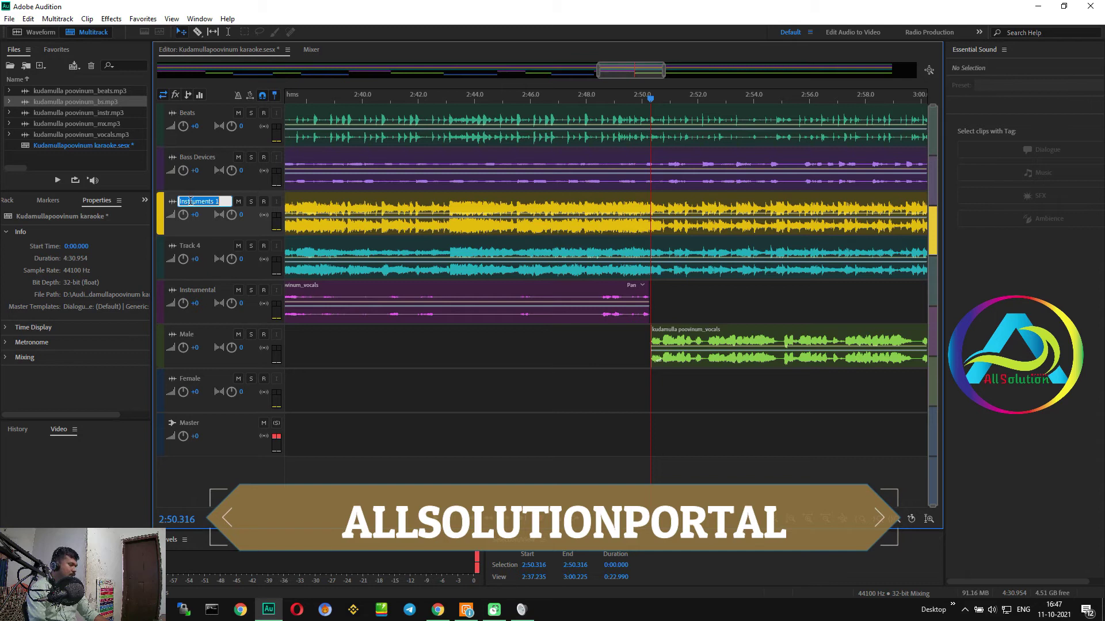
left_click(201, 255)
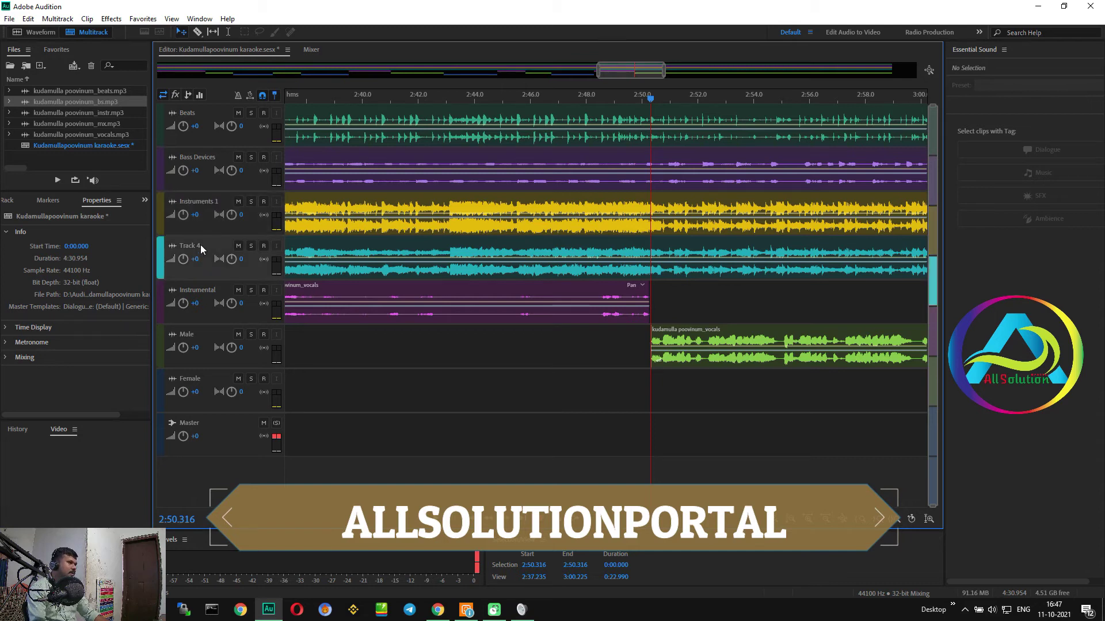
left_click(187, 245)
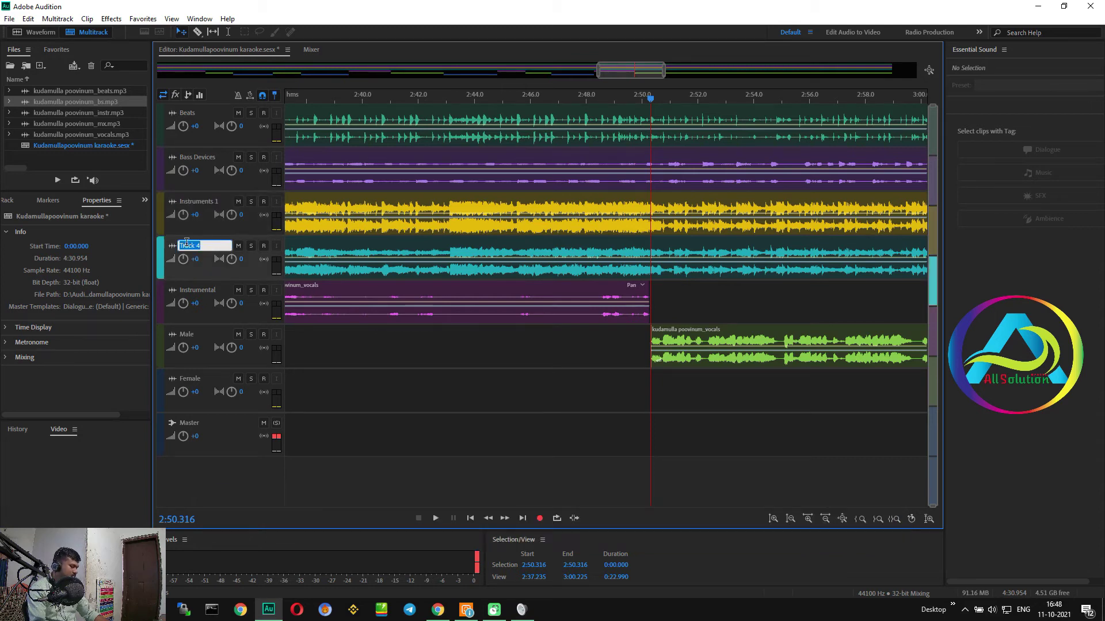
key("ctrl+v")
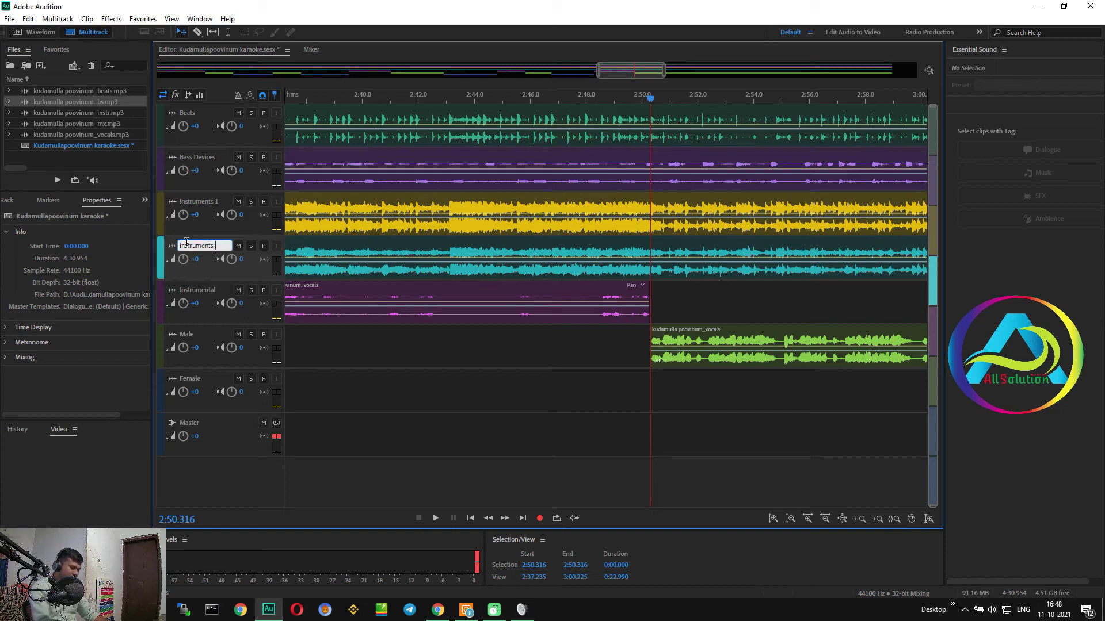
key("Return")
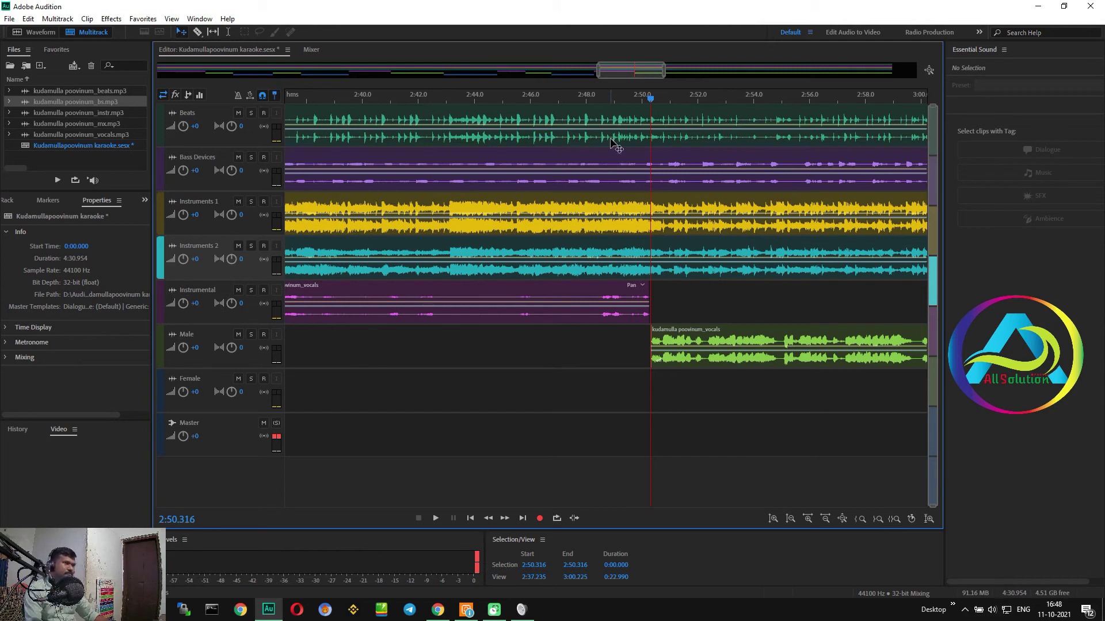
- Play short passages between about 2:54 and 3:12 to find where the singer on the Male track changes
left_click_drag(660, 73, 786, 74)
left_click(446, 100)
key("space")
key("space")
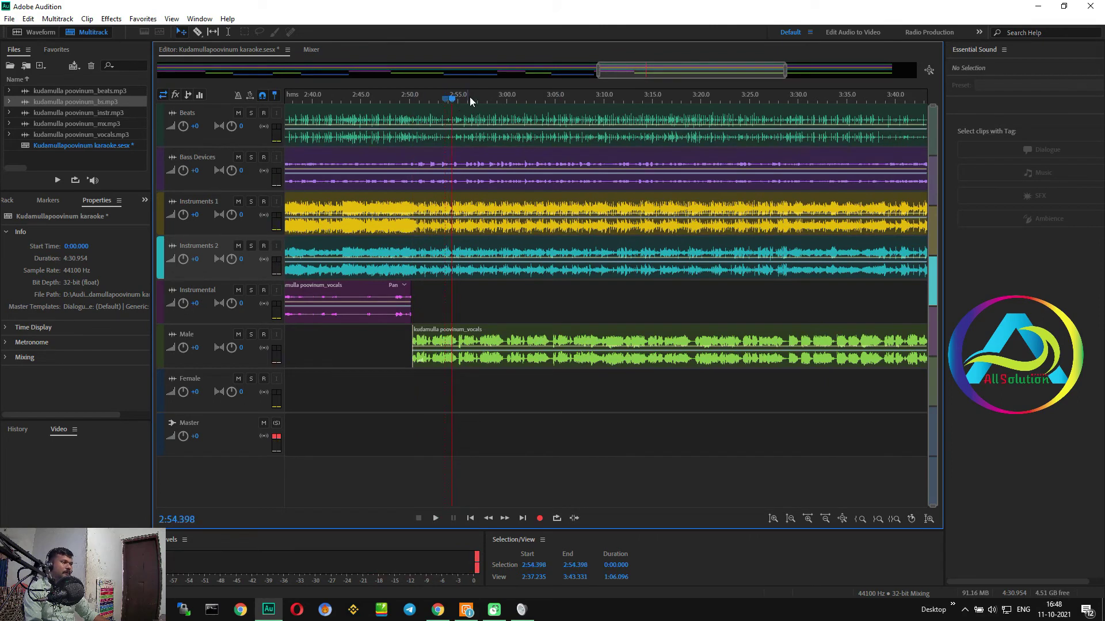
key("space")
left_click(498, 100)
key("space")
left_click(540, 109)
left_click(533, 98)
key("space")
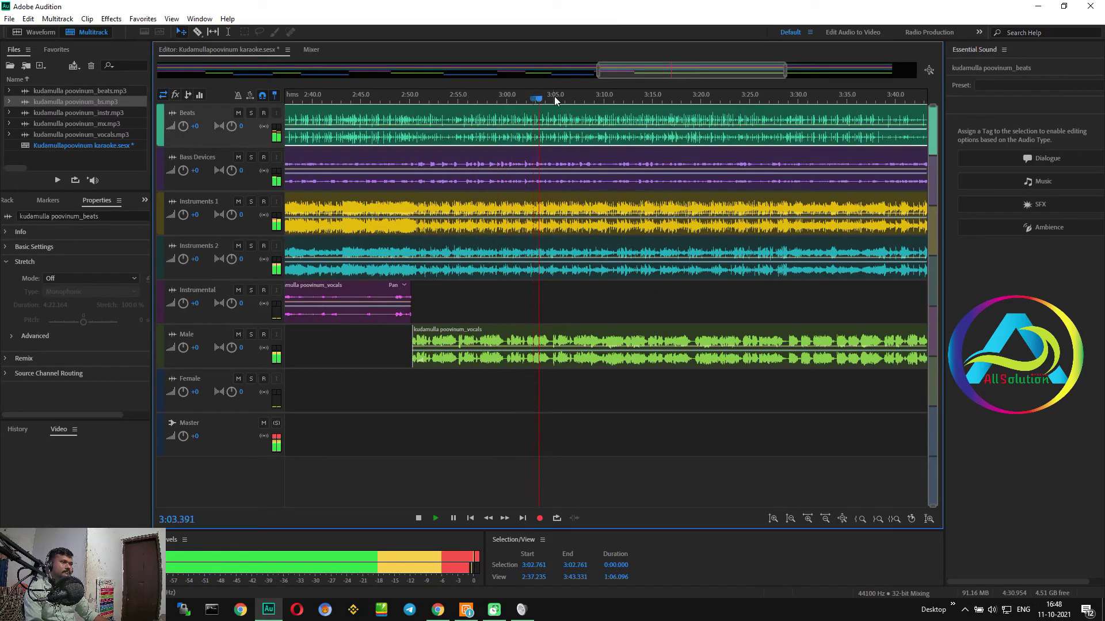
left_click(622, 101)
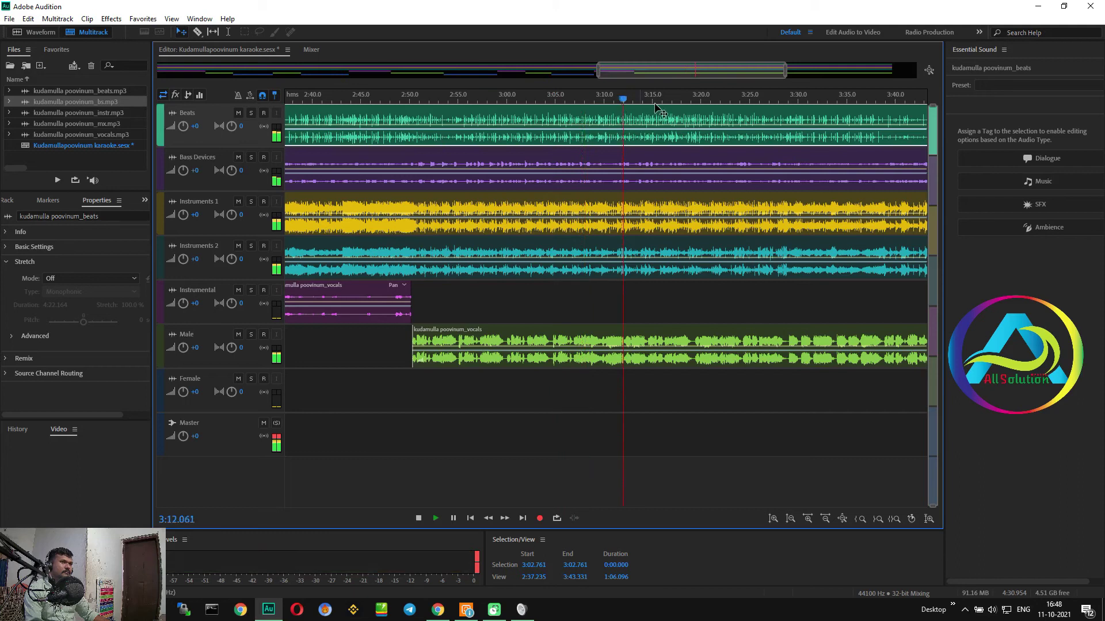
key("space")
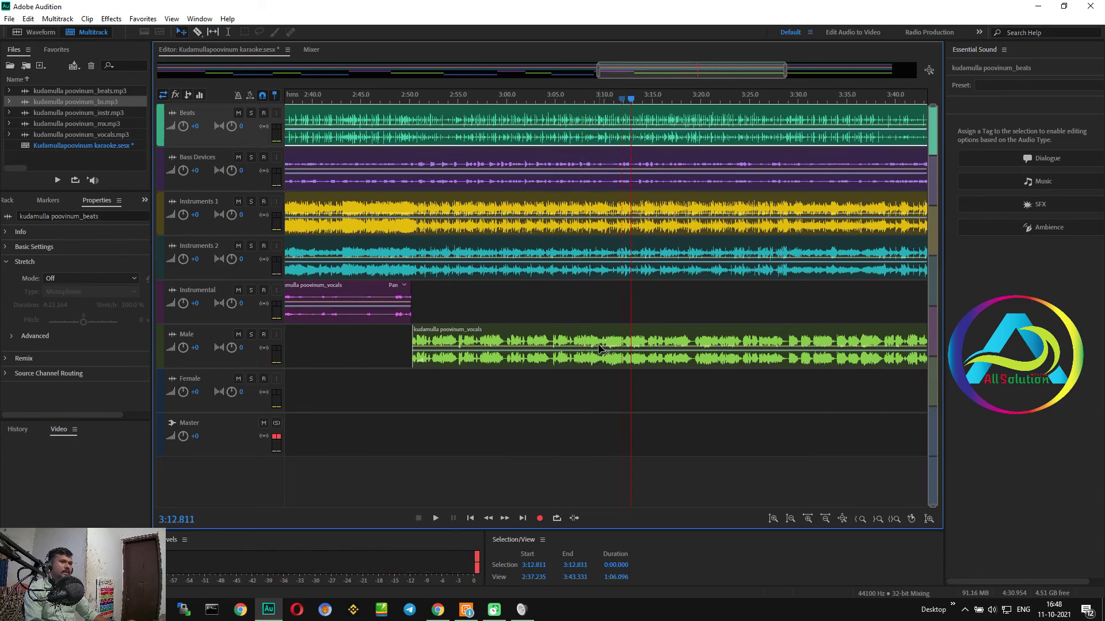
- Listen closely to the Male vocals between about 3:08.5 and 3:10 to pinpoint the changeover between singers
scroll(599, 348, "up", 10)
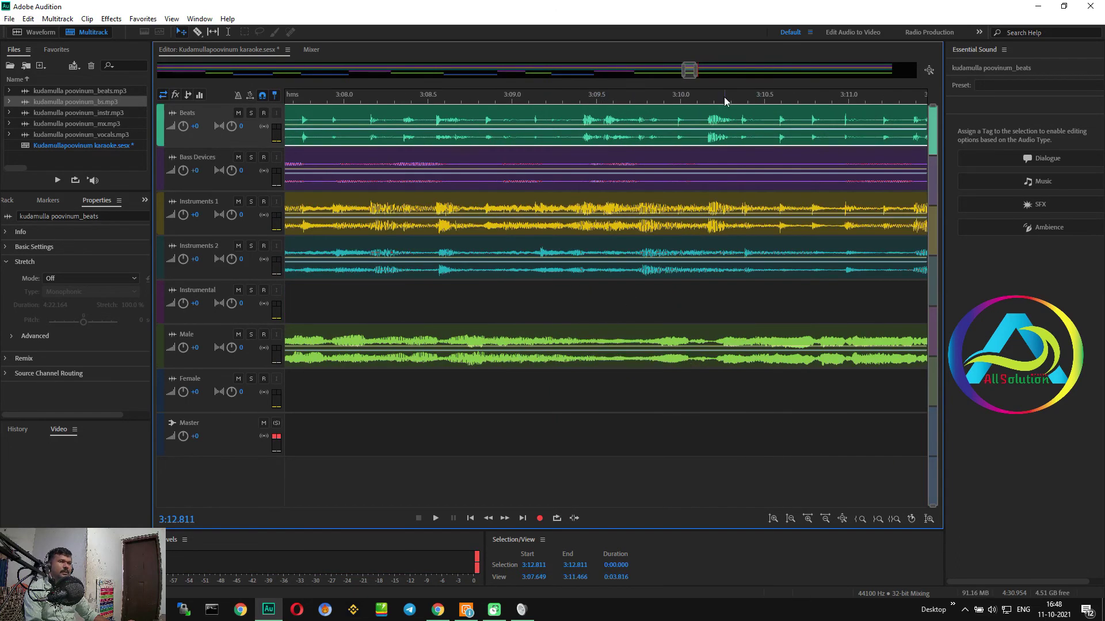
left_click(708, 99)
key("space")
key("space")
left_click(551, 102)
key("space")
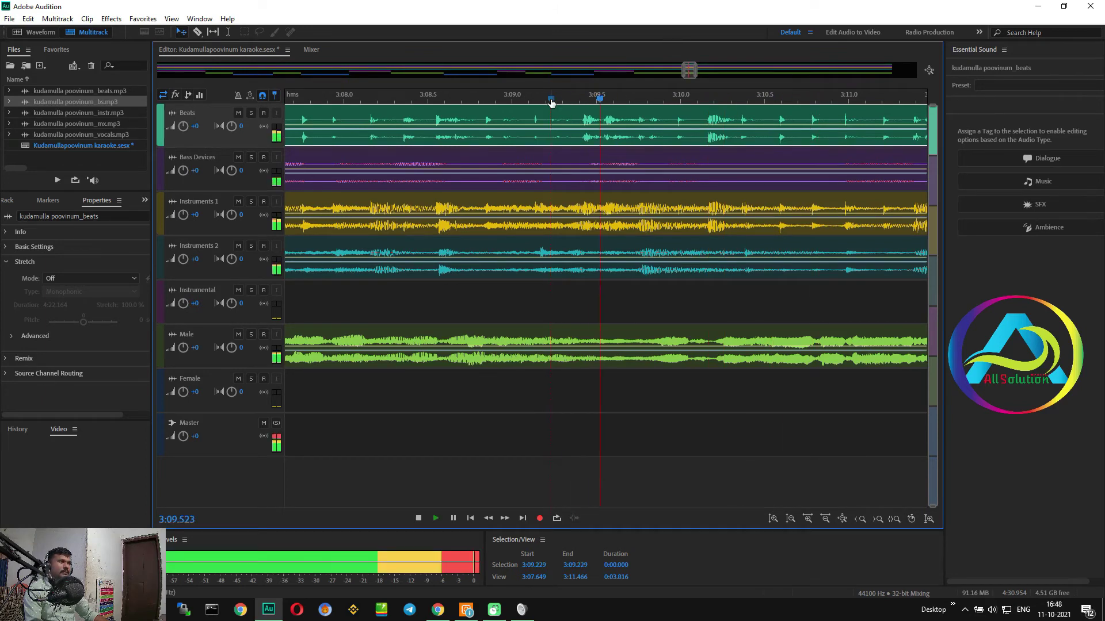
key("space")
left_click(428, 100)
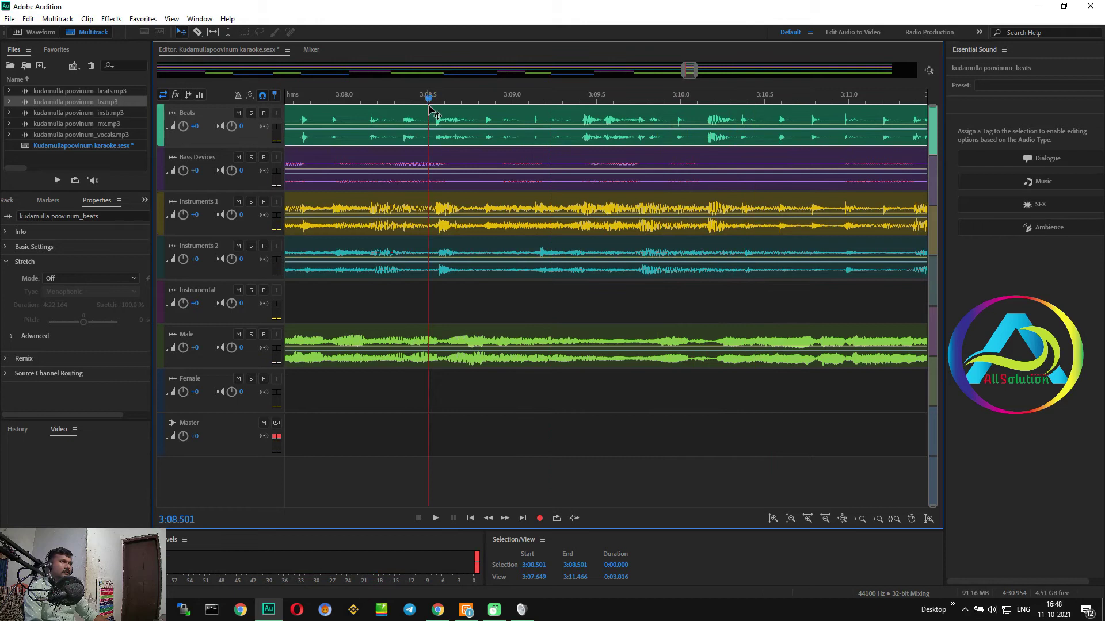
key("space")
key("space")
key("space")
key("space")
key("space")
key("space")
- Split the Male track's vocals at about 3:09.6 and move the remainder to the Female track
left_click(615, 102)
left_click(580, 330)
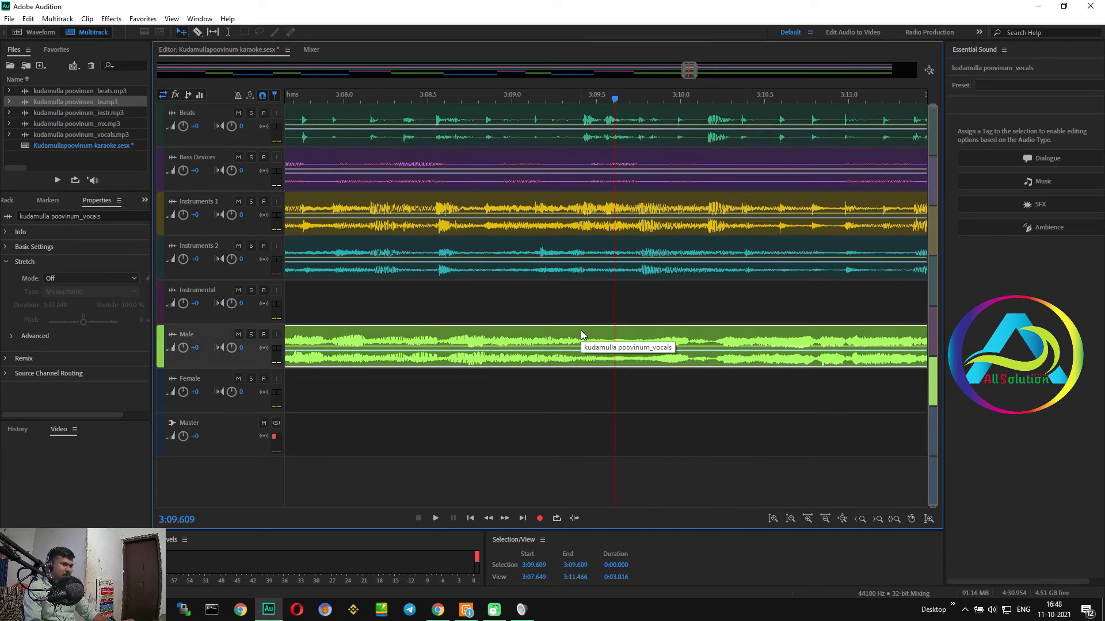
left_click(368, 321)
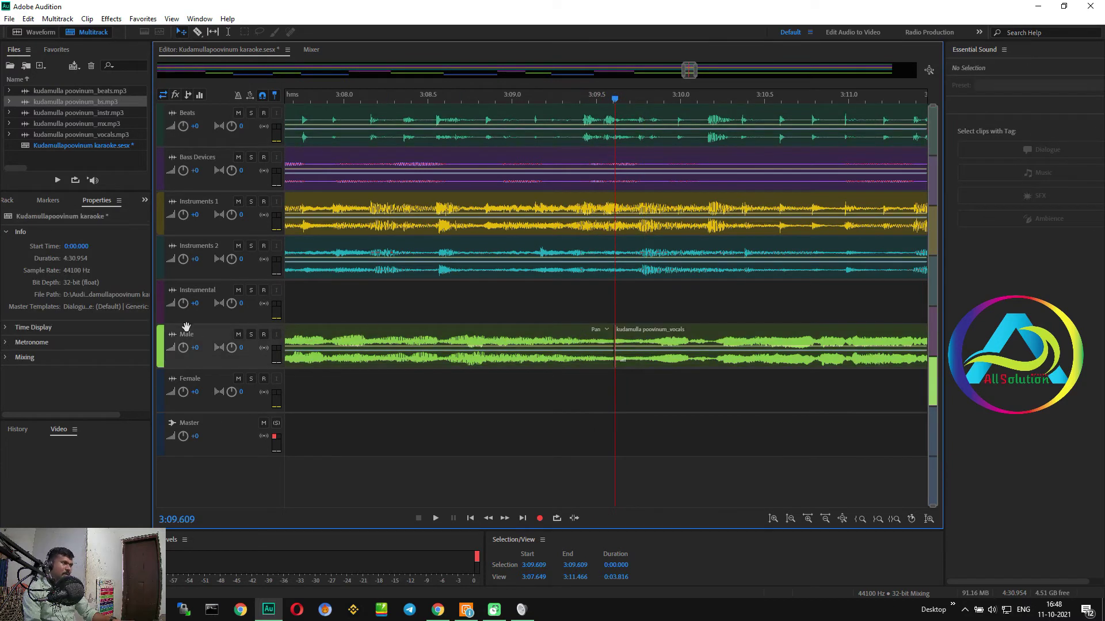
left_click_drag(681, 341, 680, 393)
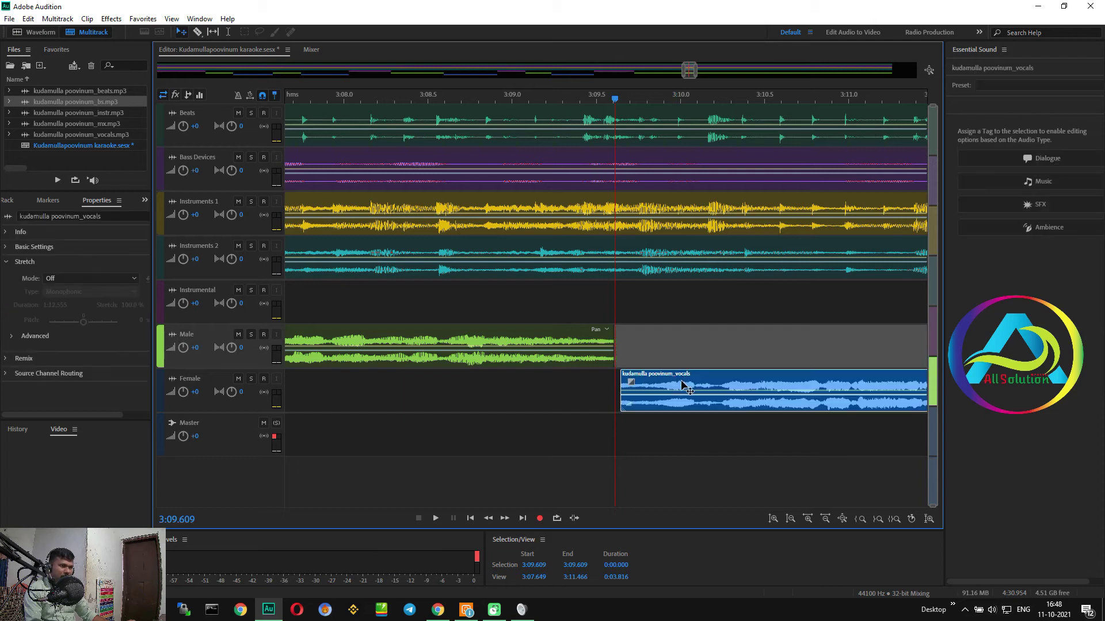
- Play passages from about 3:09.6, split the Female vocals in the gap at about 3:28.8, and move the remainder to the Instrumental track
key("space")
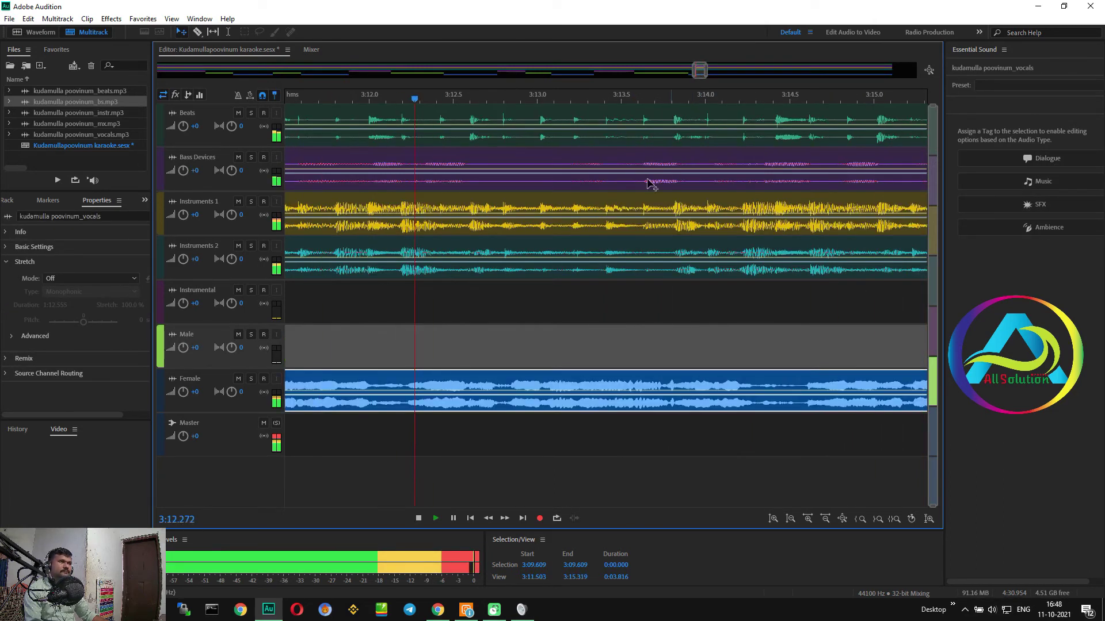
left_click_drag(703, 72, 744, 71)
left_click(623, 100)
left_click(735, 111)
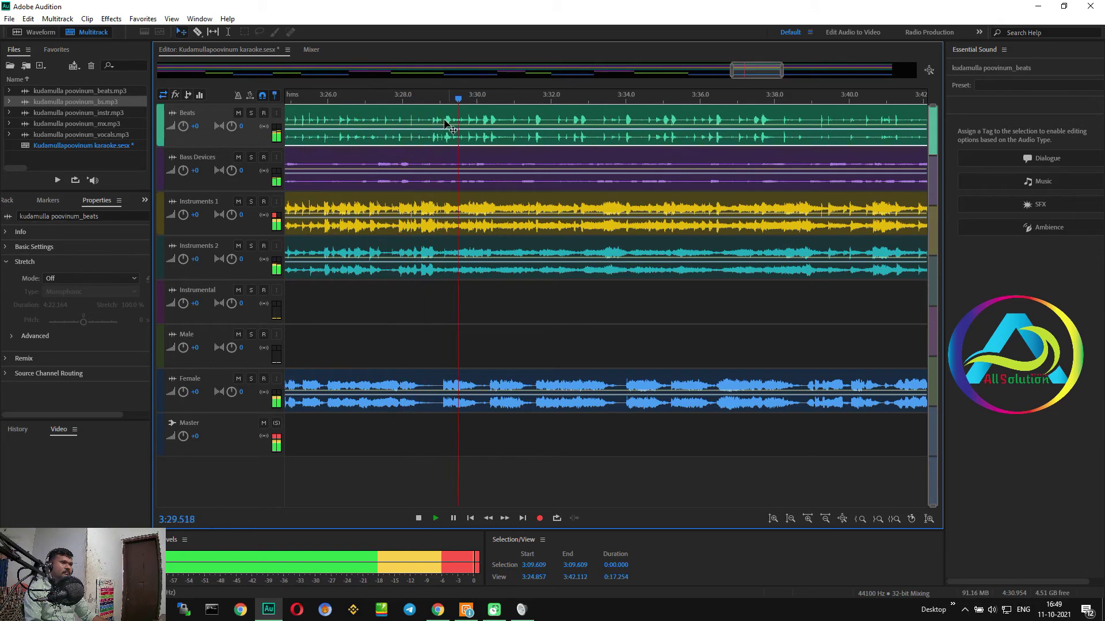
left_click(431, 142)
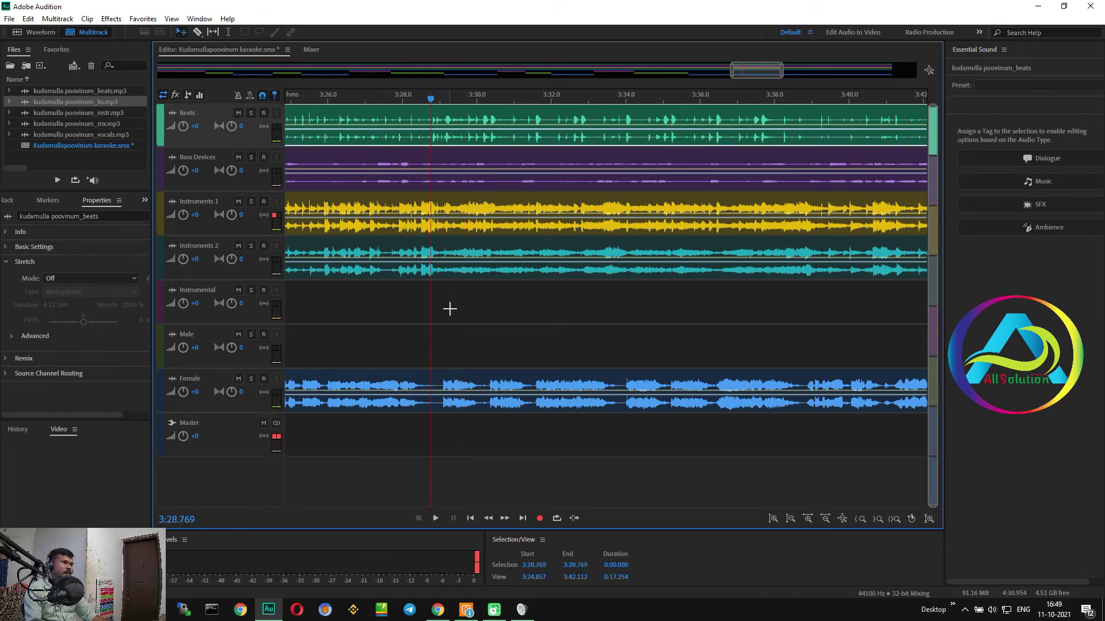
left_click(492, 383)
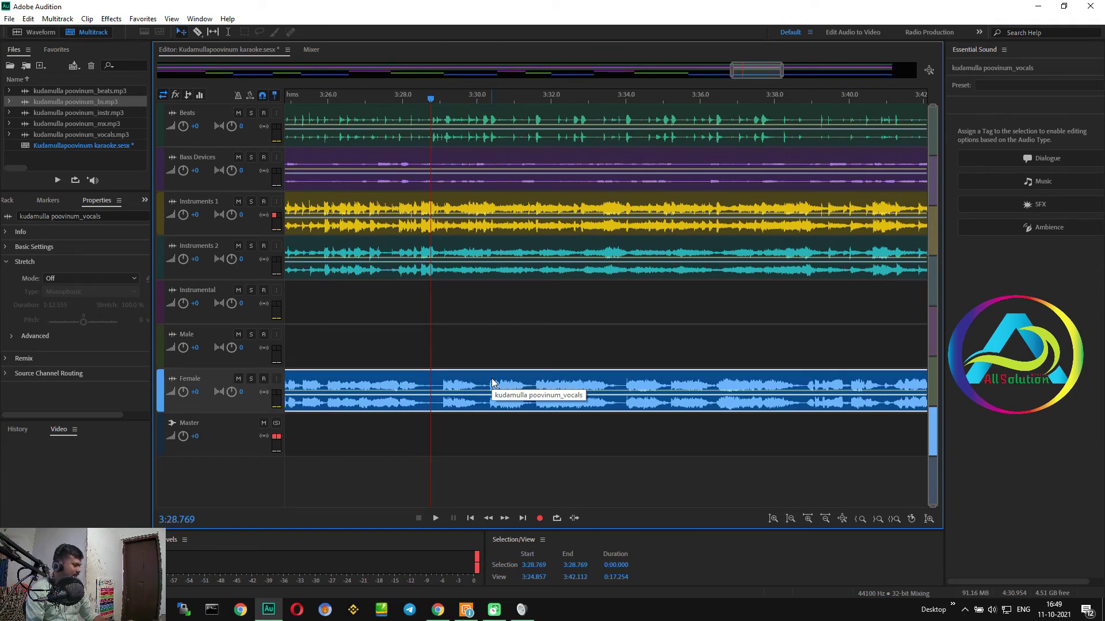
key("ctrl+shift+a")
left_click_drag(508, 377, 508, 309)
- Play passages from about 3:28.8, split the Instrumental track's vocals at about 3:38.8, and move the remainder to the Male track
key("space")
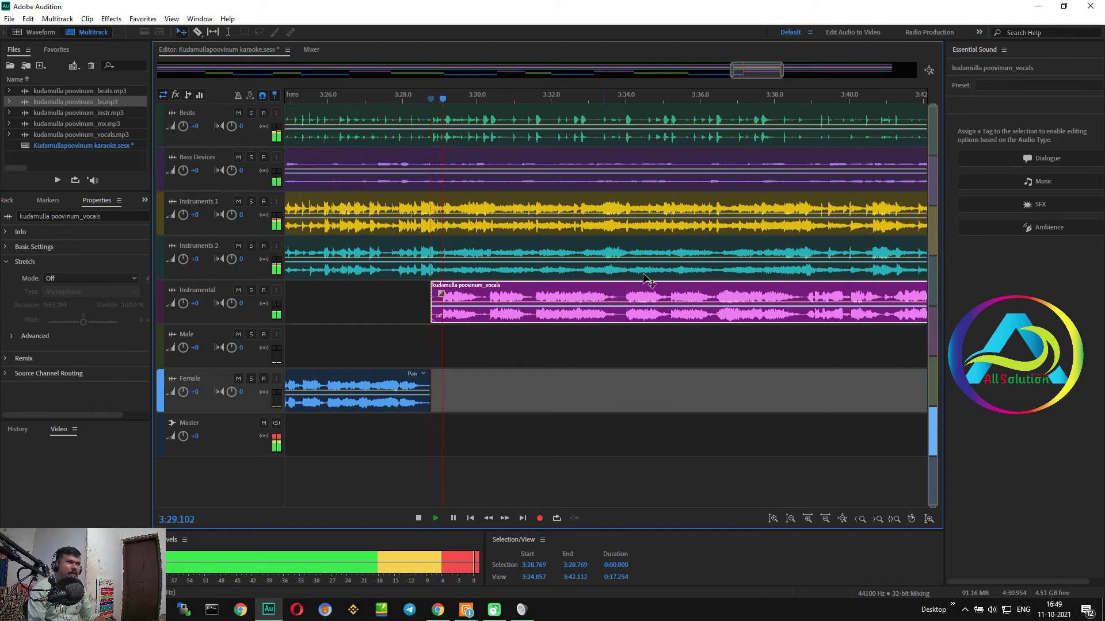
key("space")
left_click(677, 96)
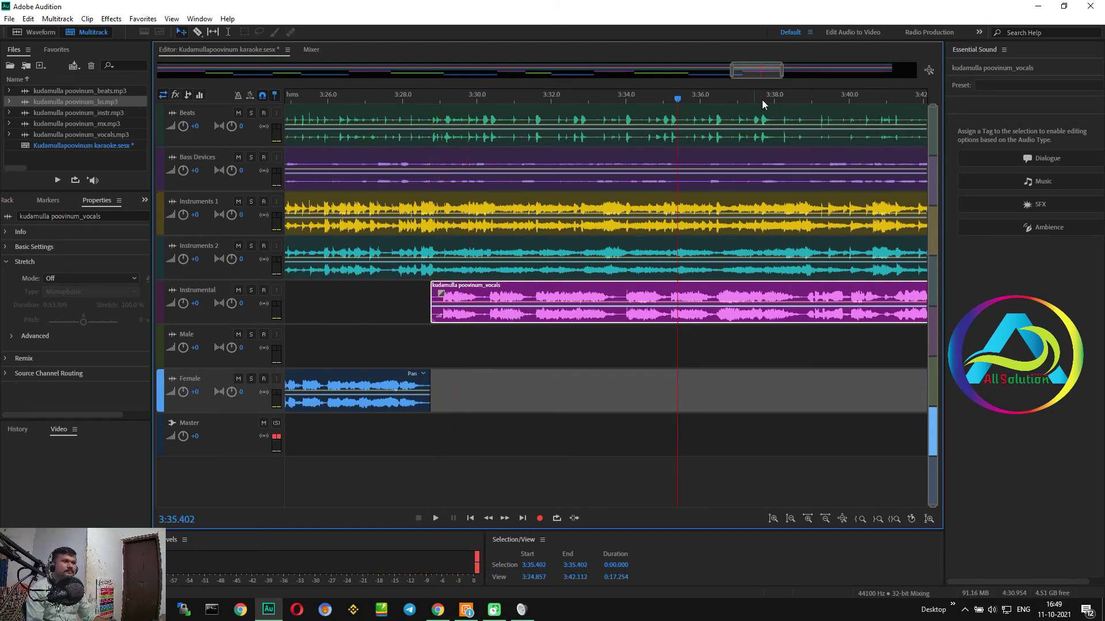
left_click(788, 101)
key("space")
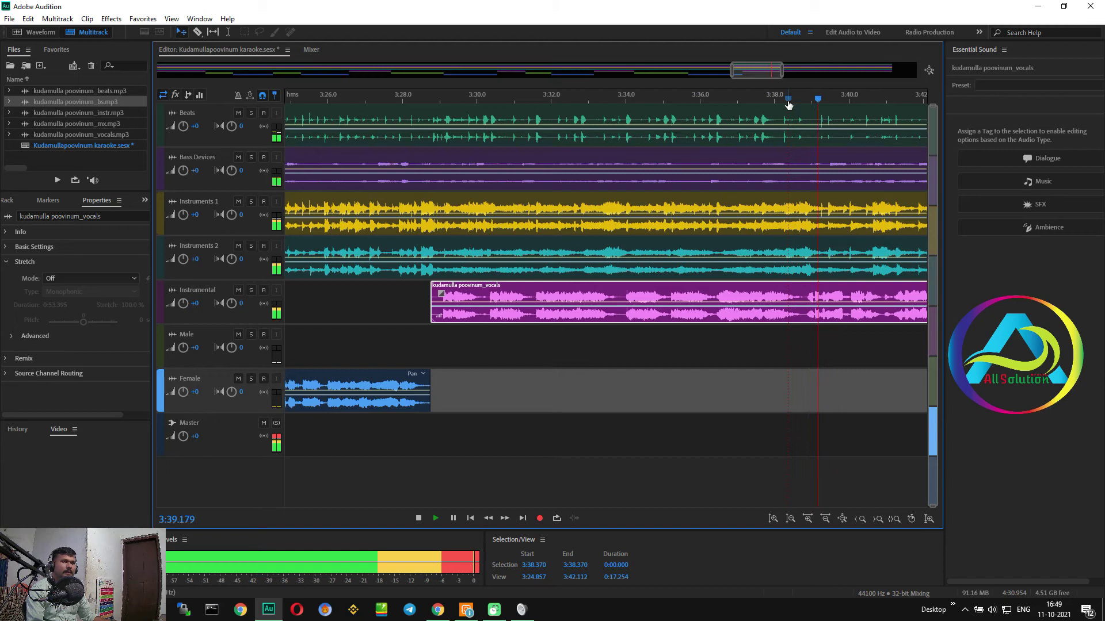
left_click(801, 99)
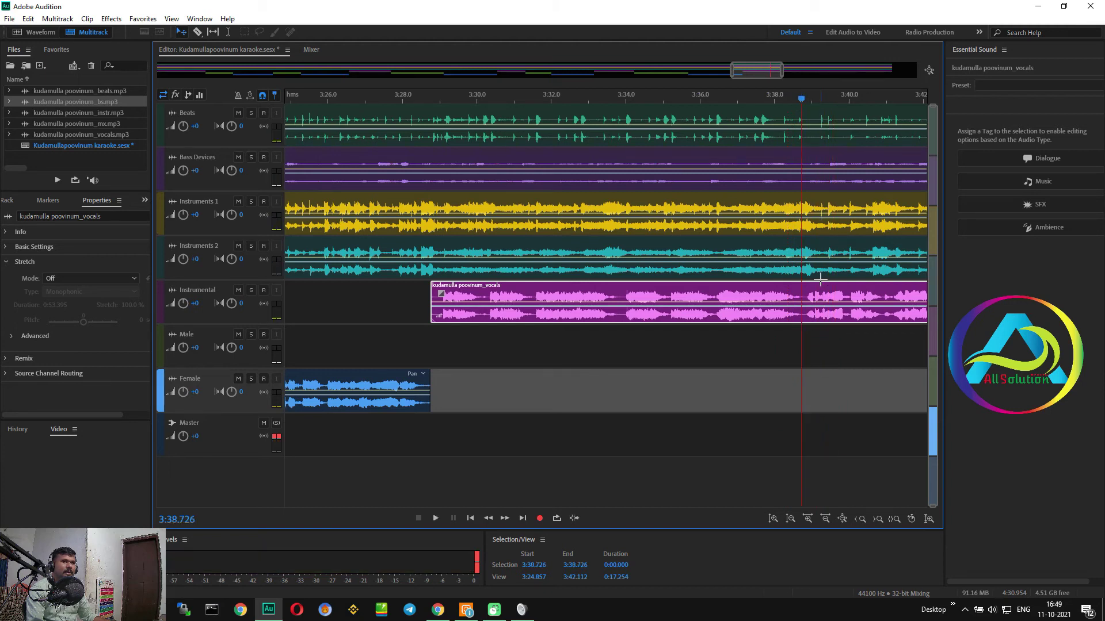
left_click_drag(802, 101, 802, 104)
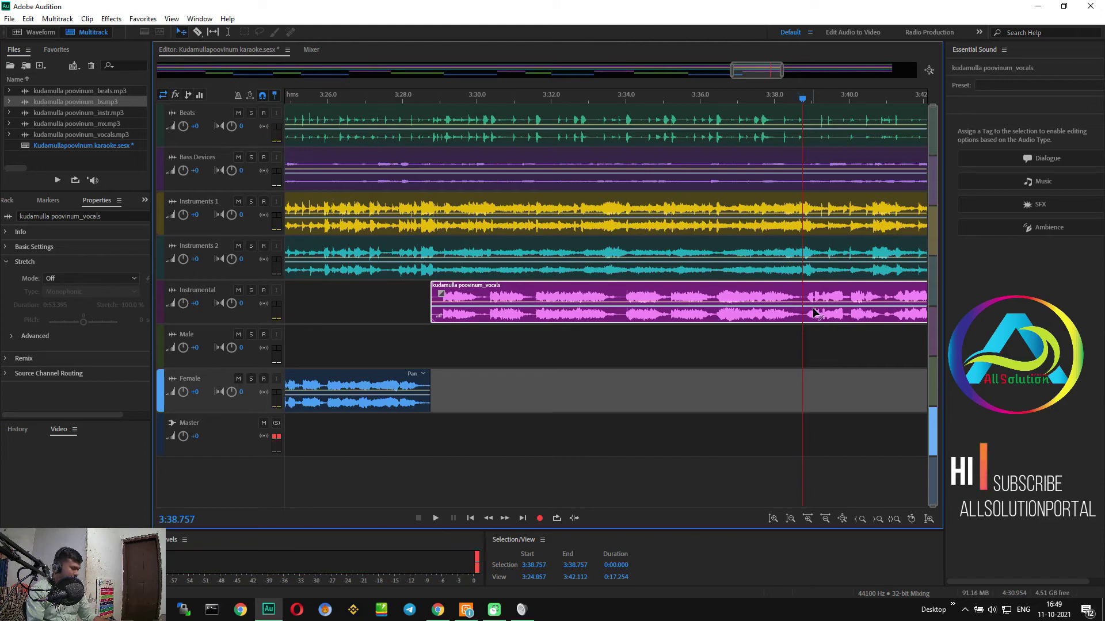
key("ctrl+k")
left_click(834, 300)
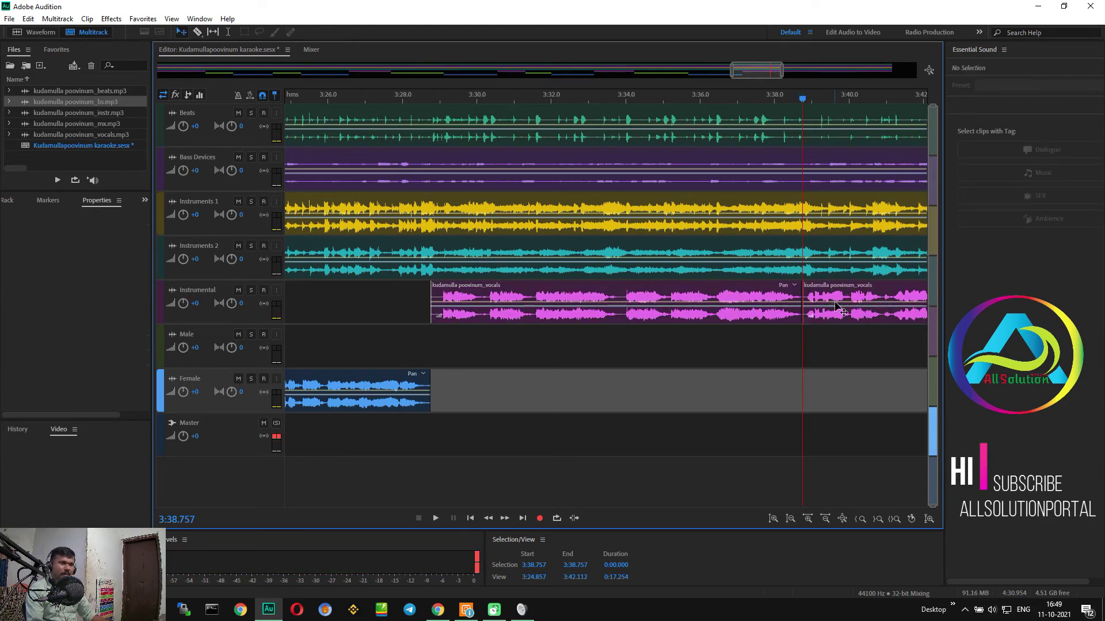
left_click_drag(834, 301, 835, 344)
left_click(834, 341)
- Play passages from about 3:38.8 and split the Male track's vocals in the gap at about 3:48.3
key("space")
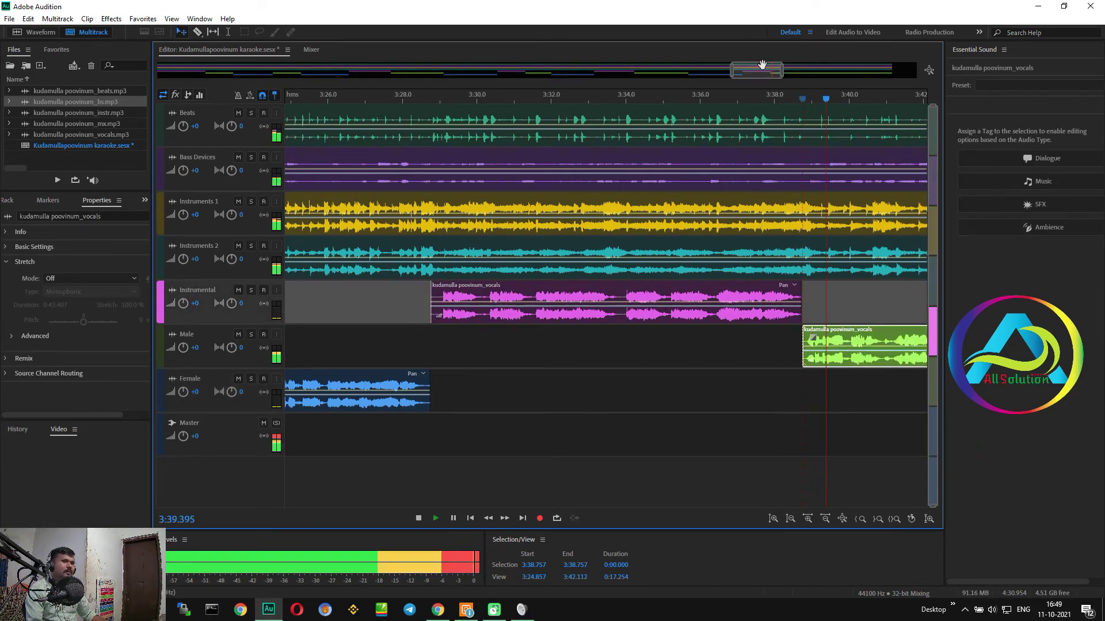
key("space")
left_click_drag(772, 70, 800, 70)
key("space")
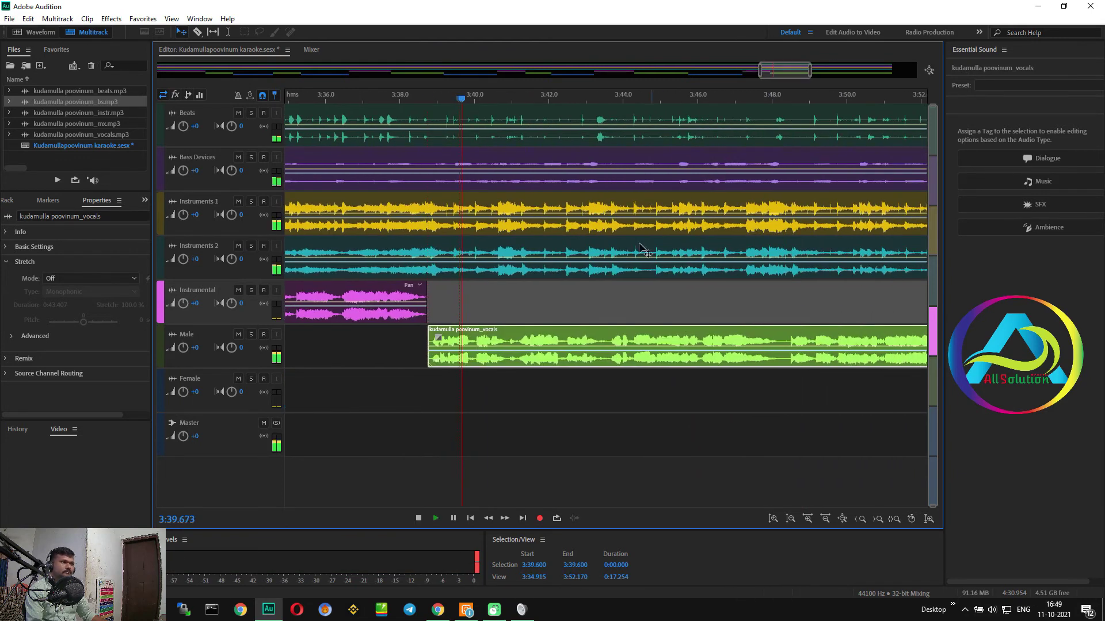
left_click(640, 99)
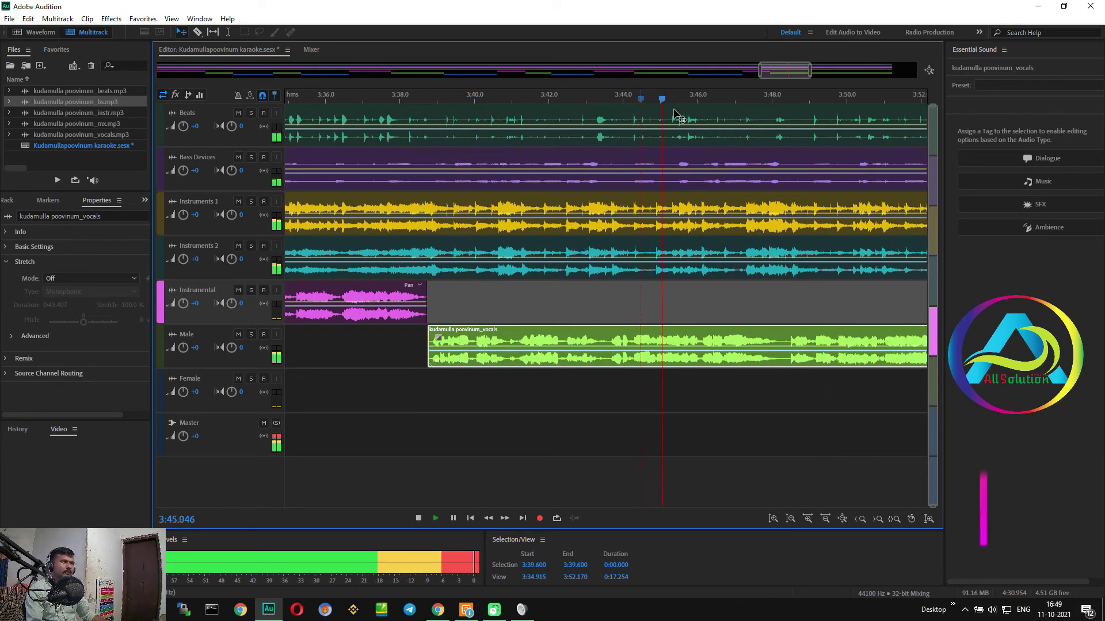
left_click(783, 99)
key("space")
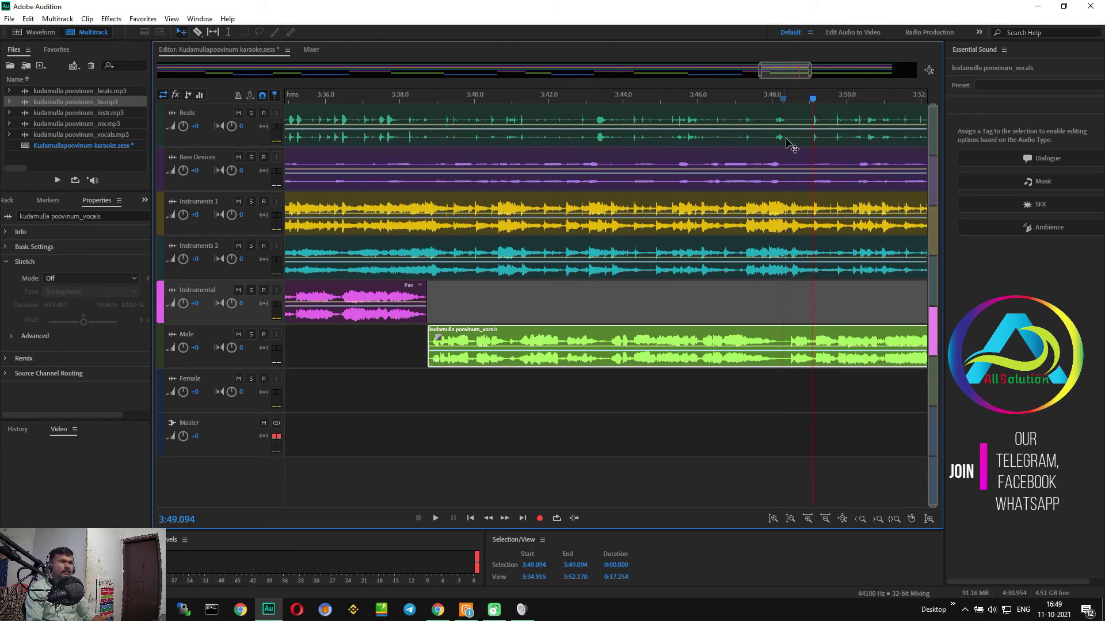
left_click(782, 99)
key("ctrl+k")
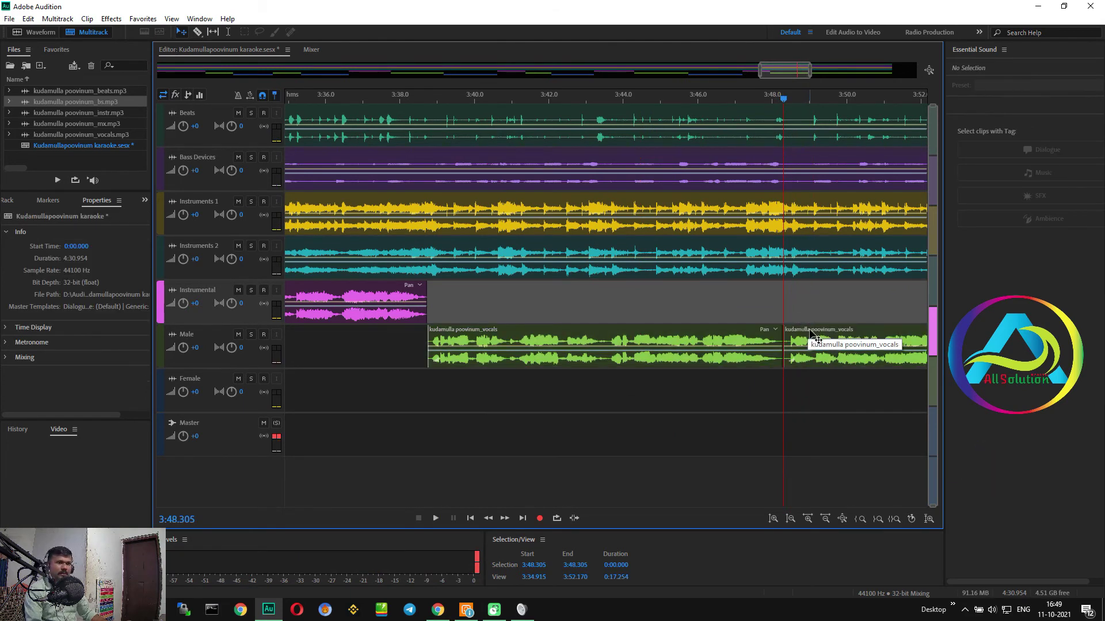
- Move the vocals after about 3:48.3 from the Male track to the Female track and play the mix from that point
left_click_drag(808, 348, 808, 396)
key("space")
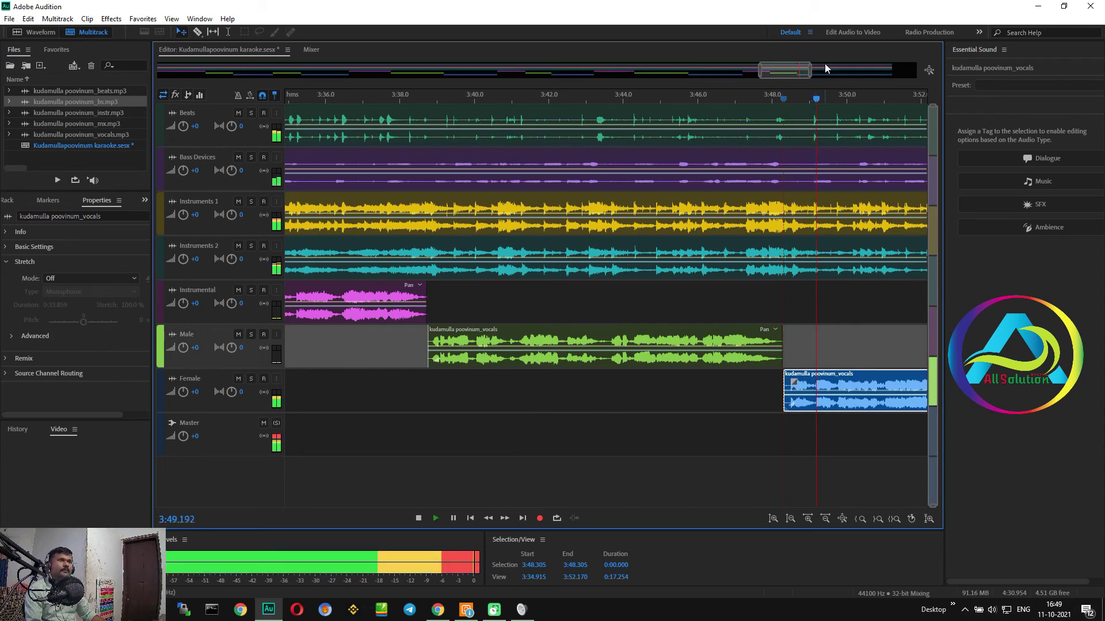
left_click_drag(792, 68, 819, 68)
key("space")
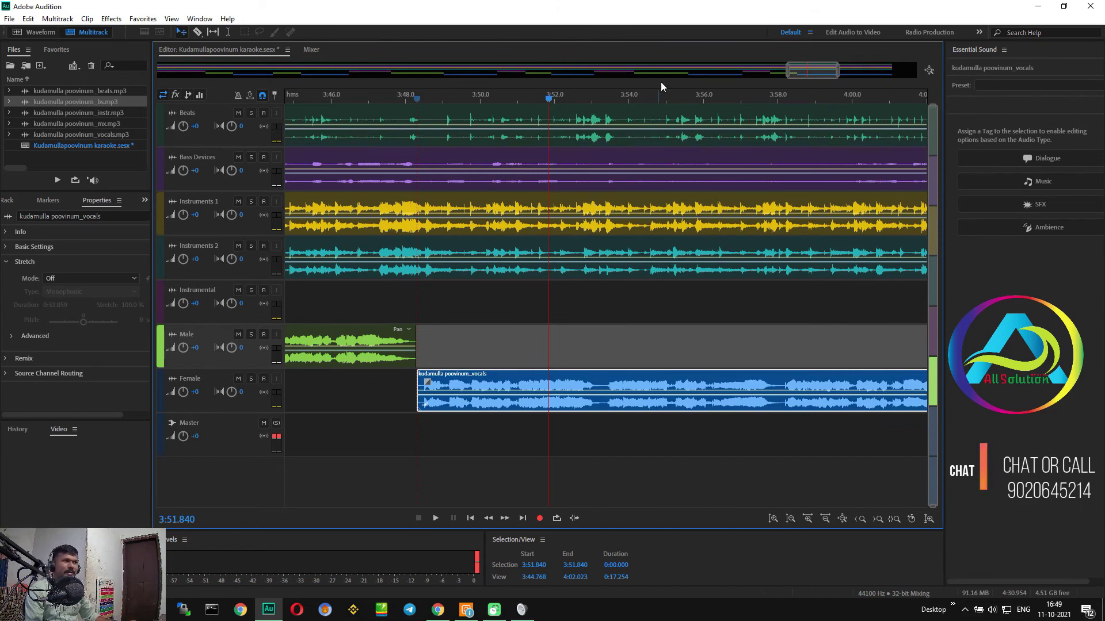
- Play passages from about 3:55.3, split the Female vocals in the gap at about 4:02.9, and move the remainder to the Instrumental track
left_click(674, 116)
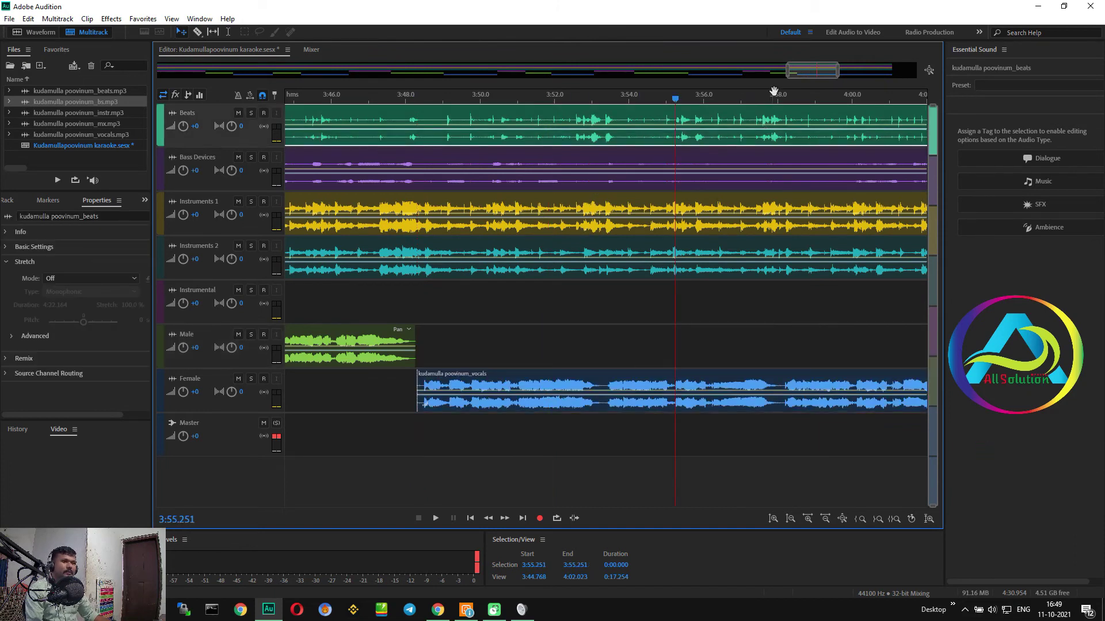
key("space")
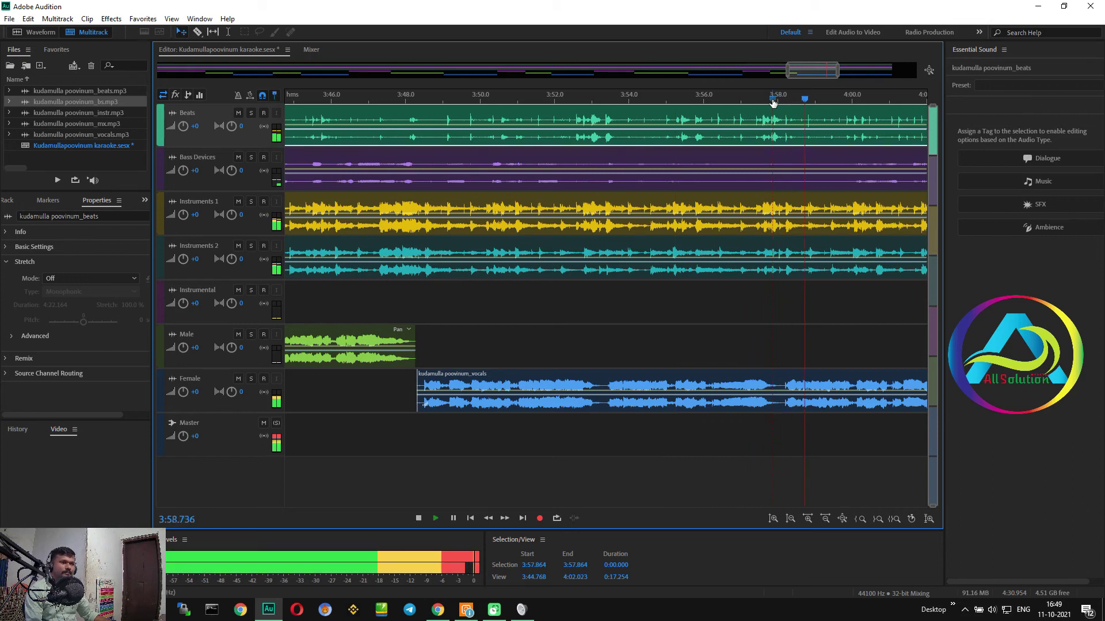
key("space")
left_click_drag(812, 74, 833, 74)
key("space")
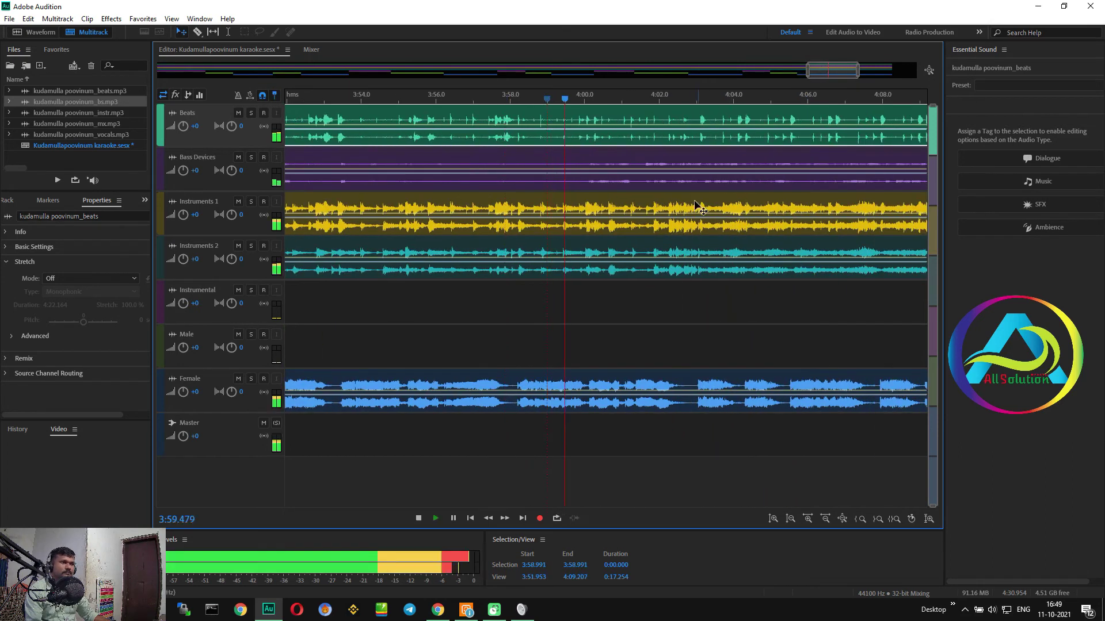
left_click(803, 98)
key("space")
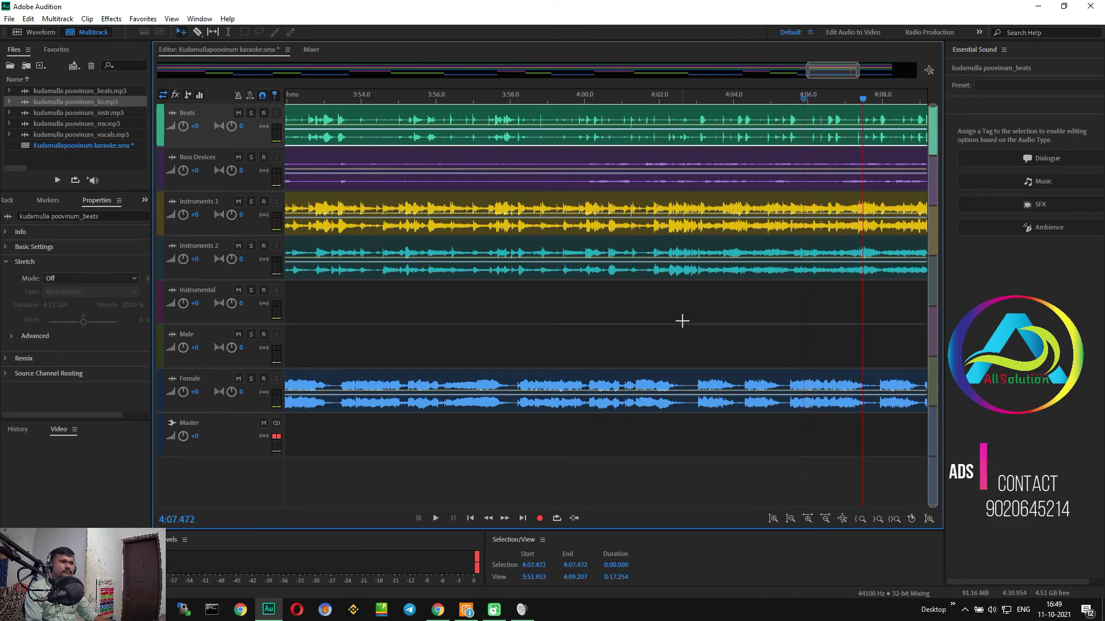
left_click(703, 99)
left_click_drag(703, 99, 692, 99)
left_click(741, 378)
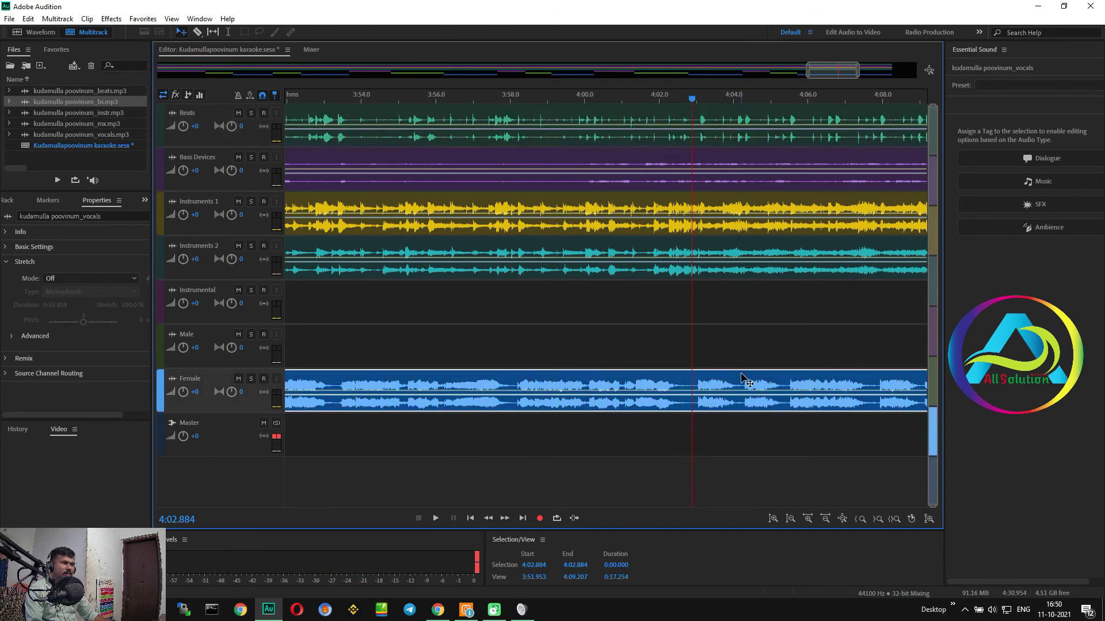
key("ctrl+k")
left_click_drag(742, 378, 747, 299)
- Play passages from about 4:02.9, split the clips on all tracks at about 4:14.3, and delete everything after that point
key("space")
left_click_drag(837, 71, 888, 87)
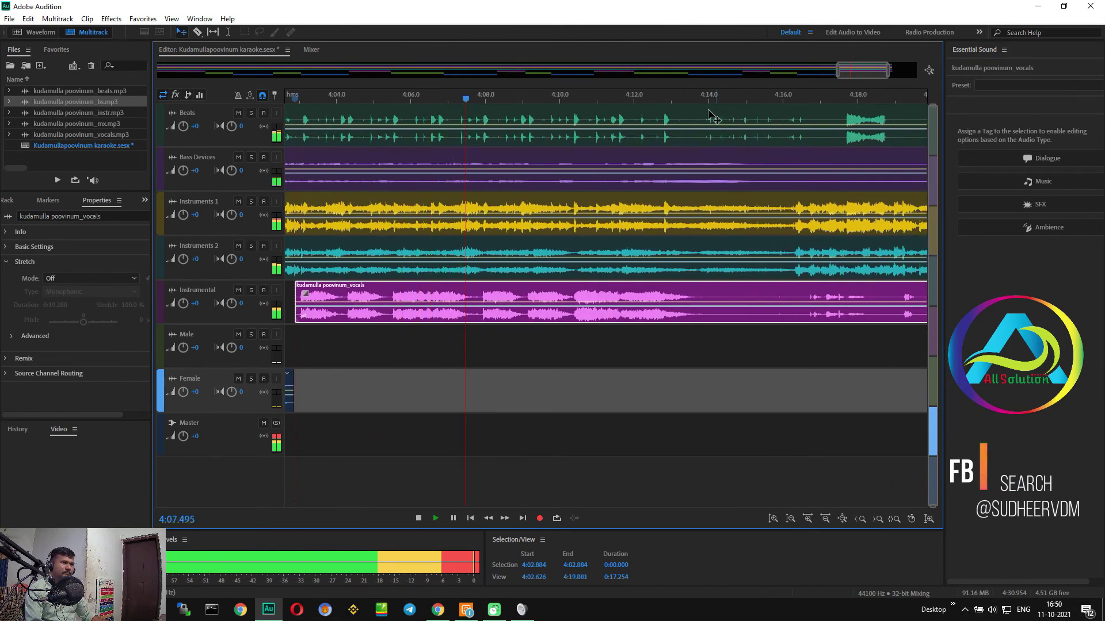
left_click(712, 100)
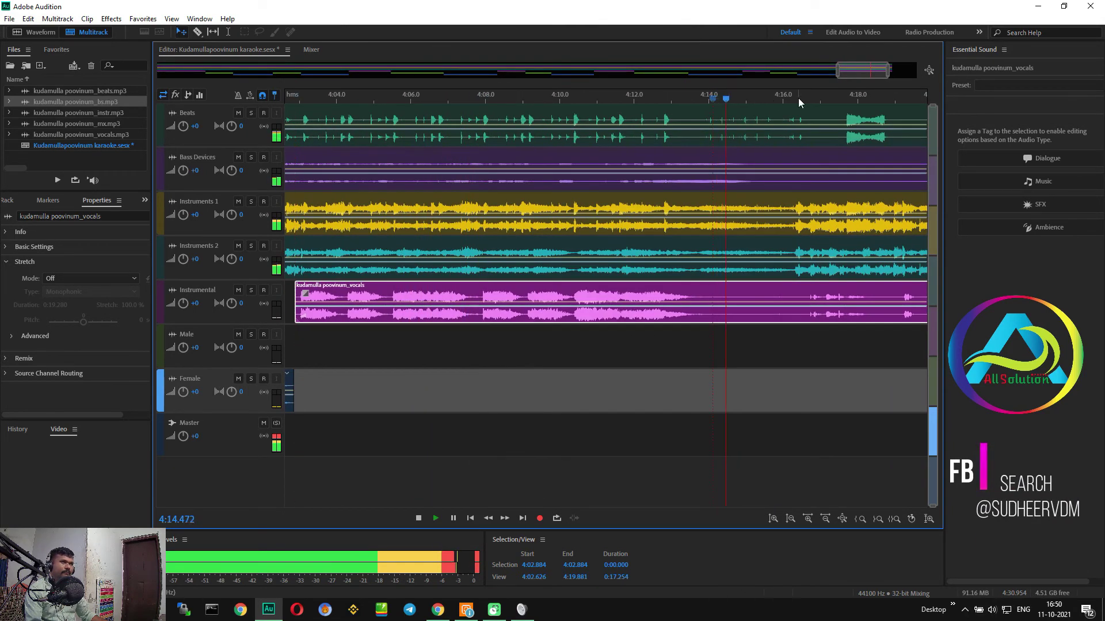
left_click(669, 99)
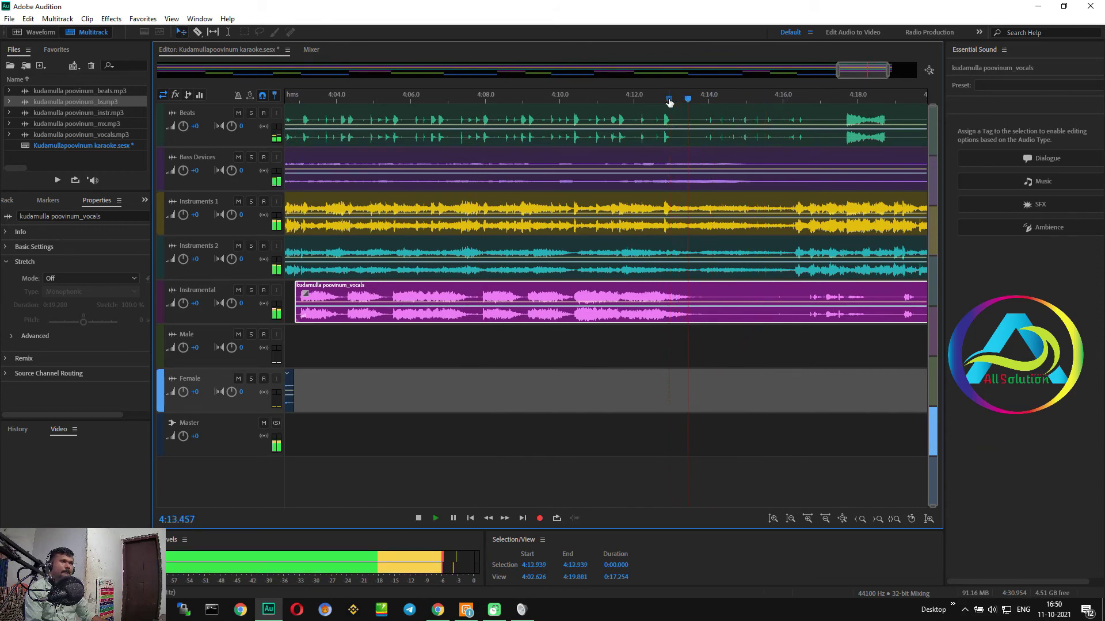
key("space")
key("space")
key("space")
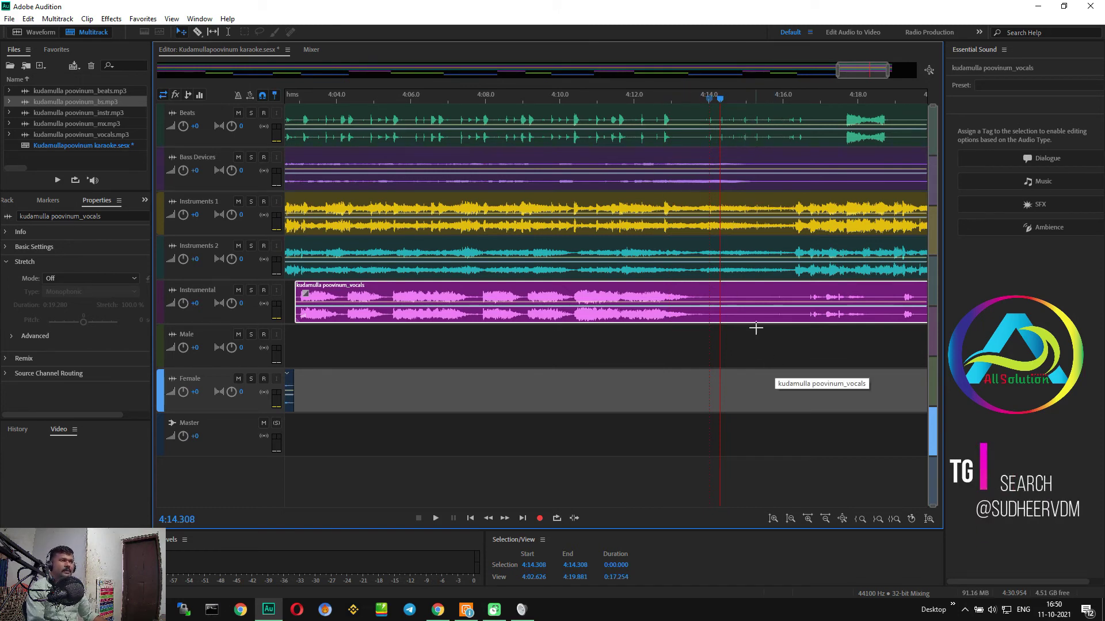
left_click(768, 359)
key("ctrl+a")
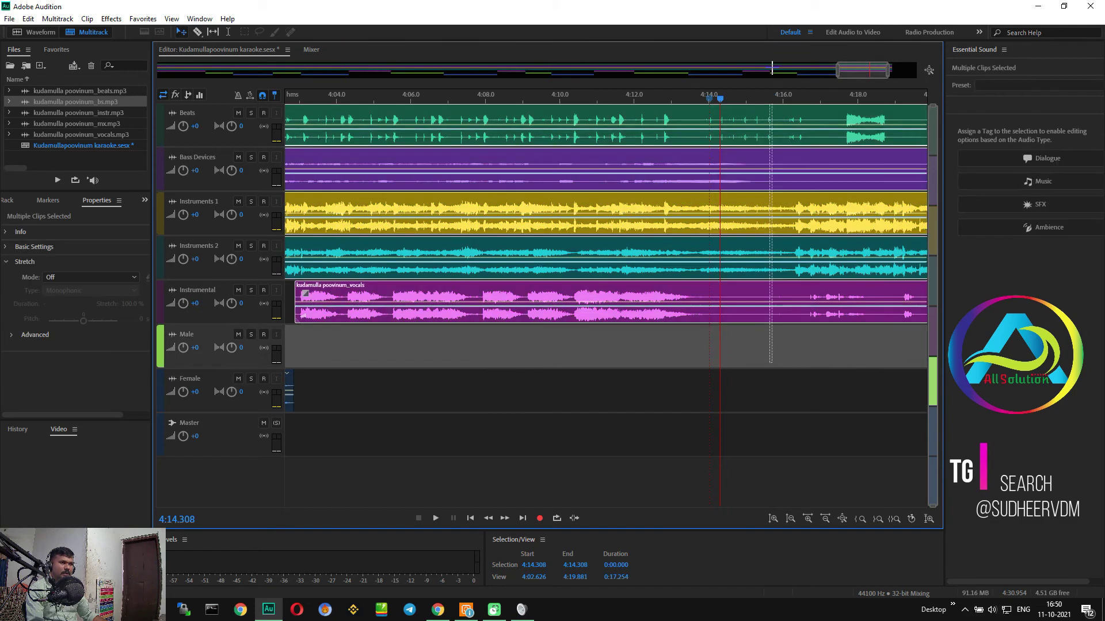
key("ctrl+k")
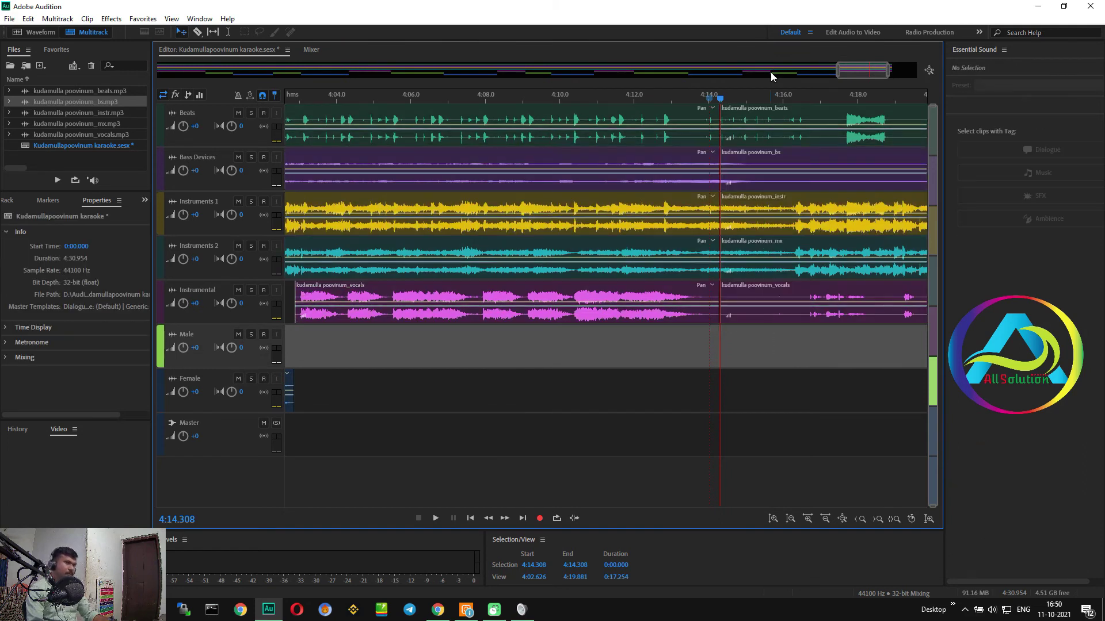
left_click_drag(791, 348, 808, 126)
key("Delete")
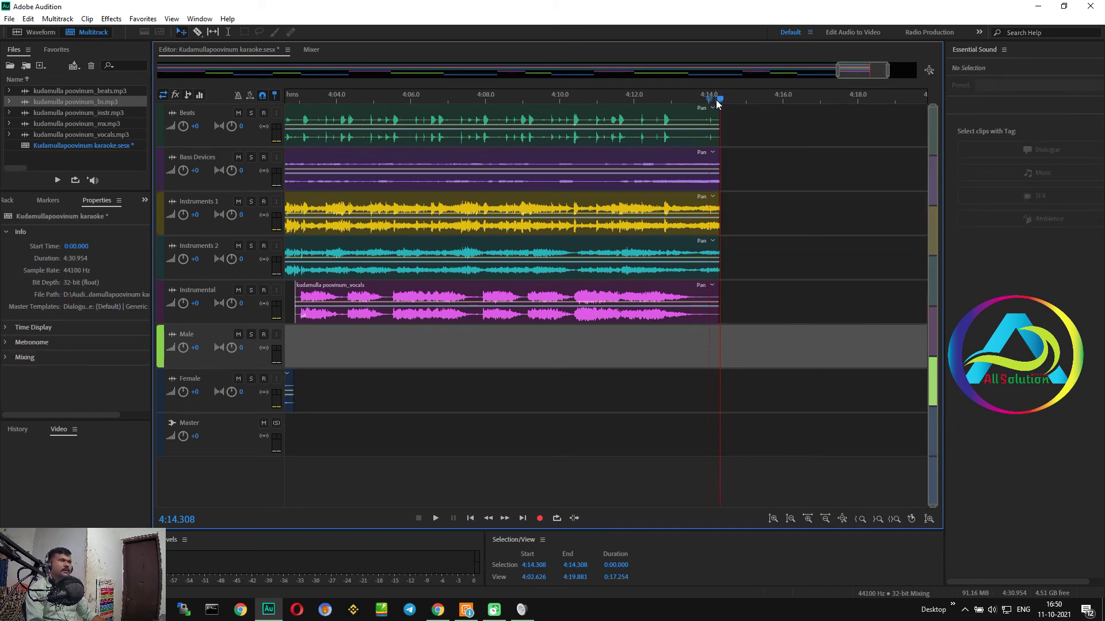
- Play the whole session's mix from about 0:12.9 and check how it sounds with the Male track muted
scroll(742, 159, "down", 3)
scroll(625, 189, "down", 5)
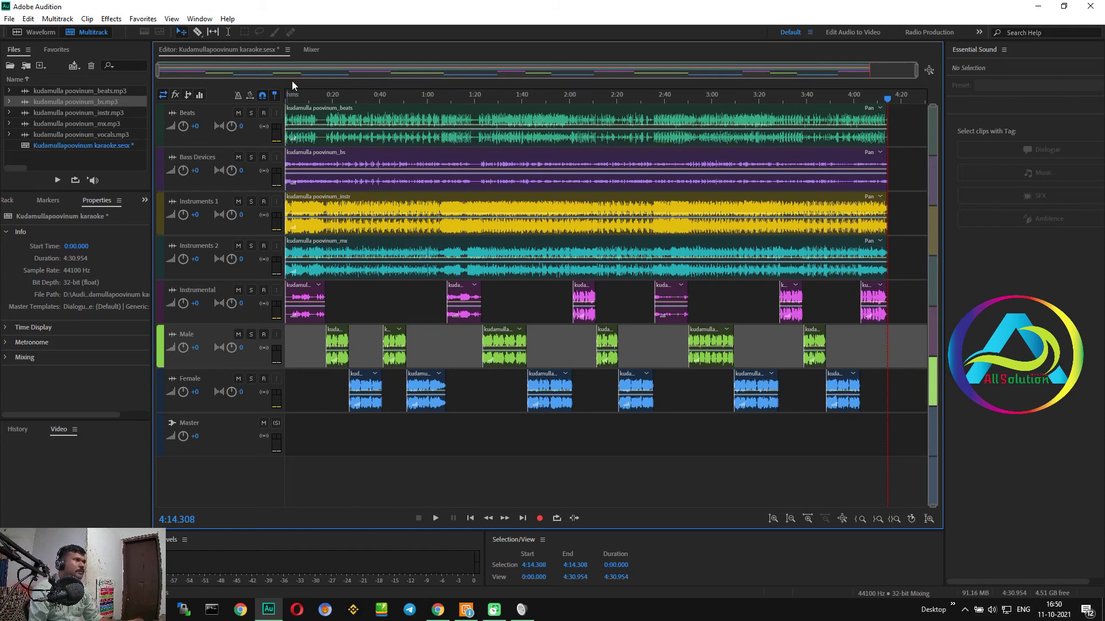
left_click(308, 96)
left_click(316, 97)
key("space")
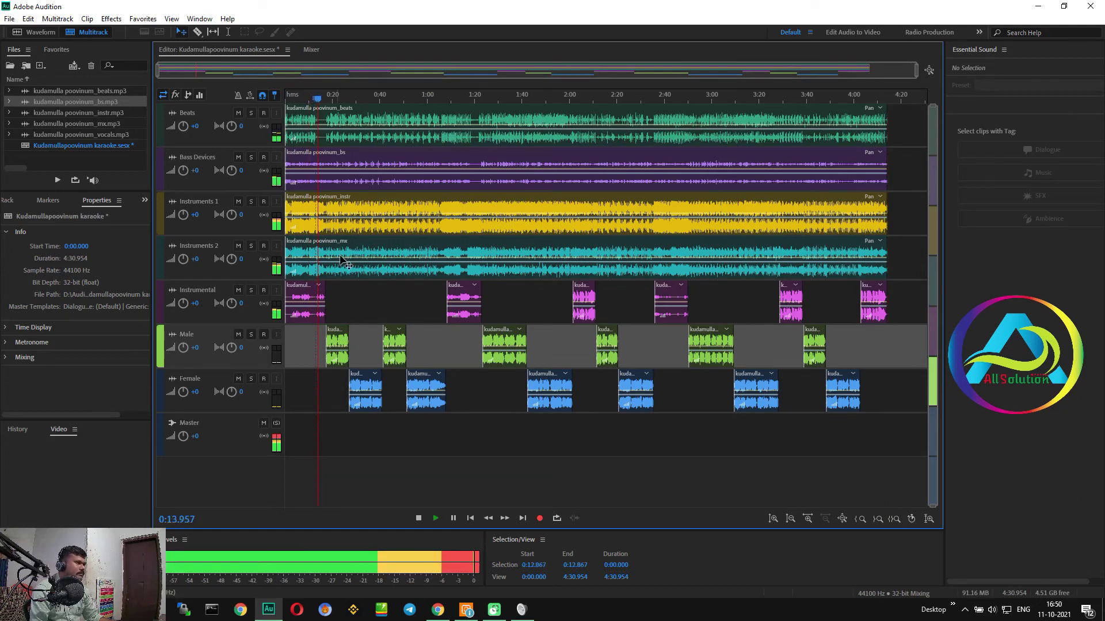
left_click(238, 335)
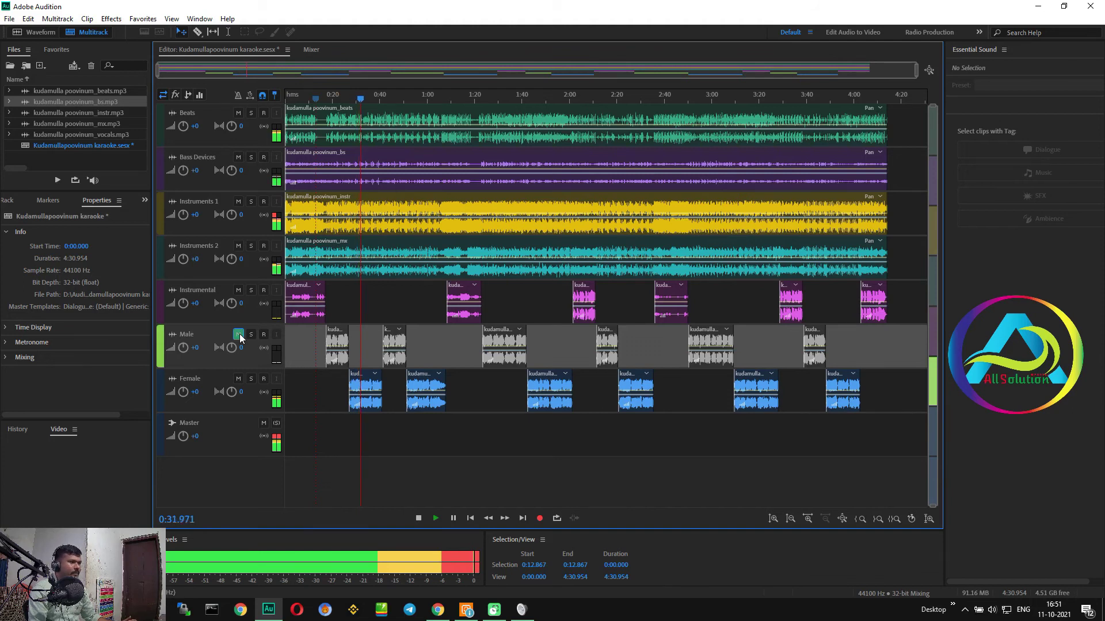
key("space")
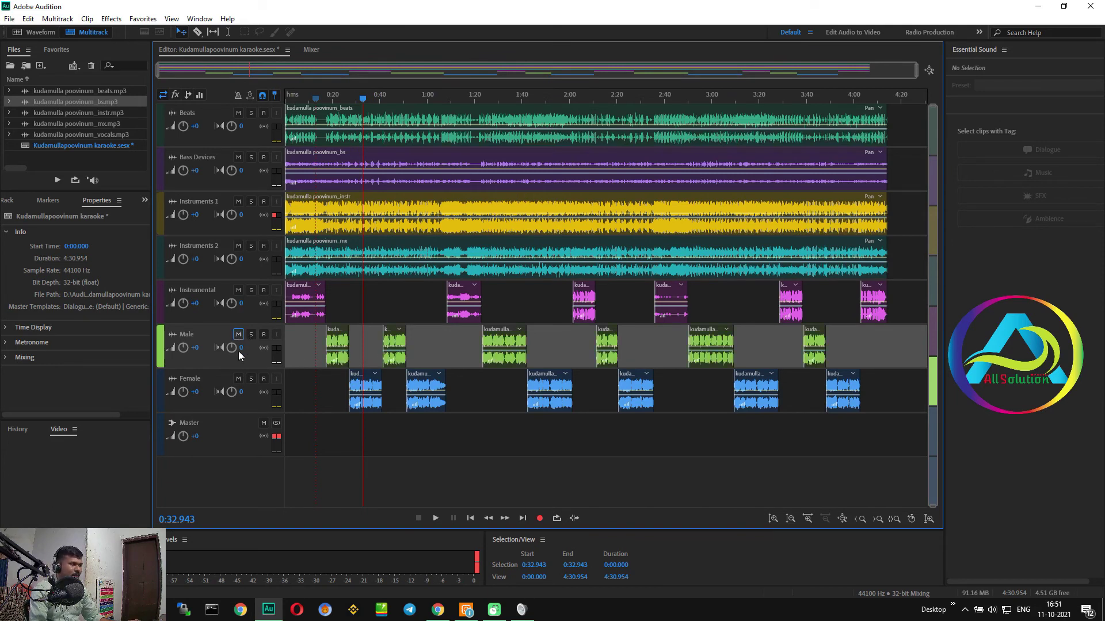
- Mute the Female track and play the mix from about 0:17.5 to check the Male vocals
left_click(239, 378)
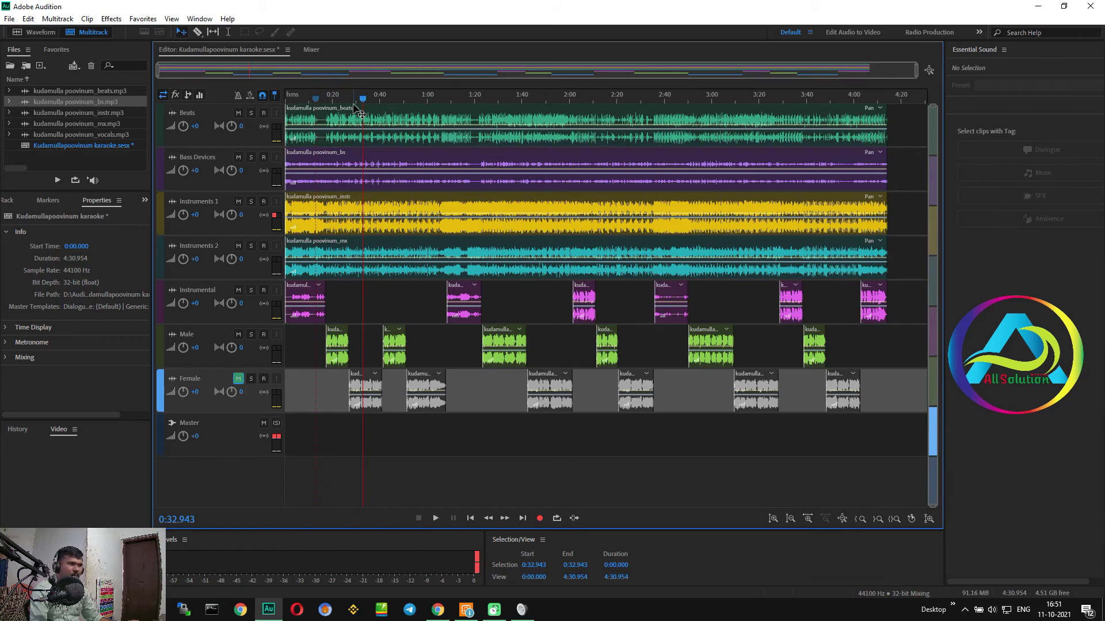
left_click_drag(366, 102, 326, 108)
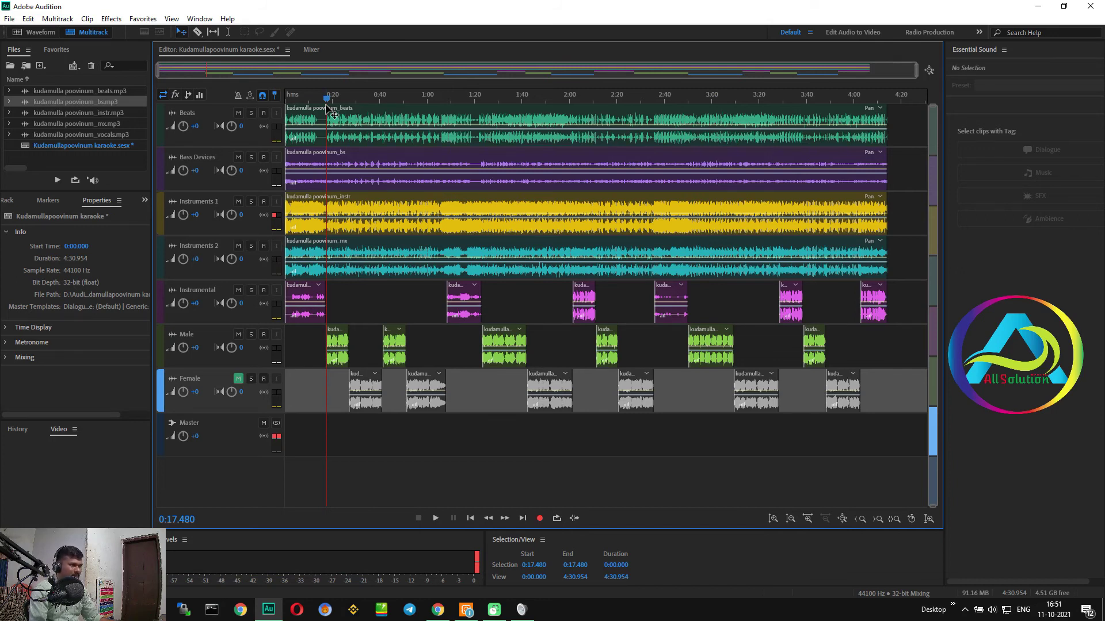
key("space")
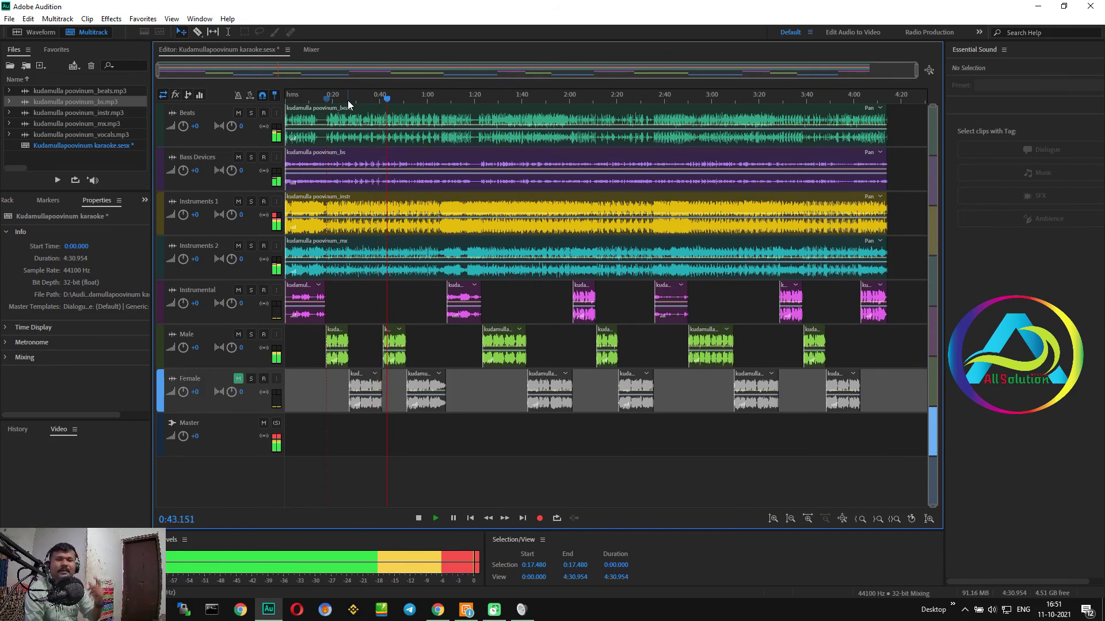
key("space")
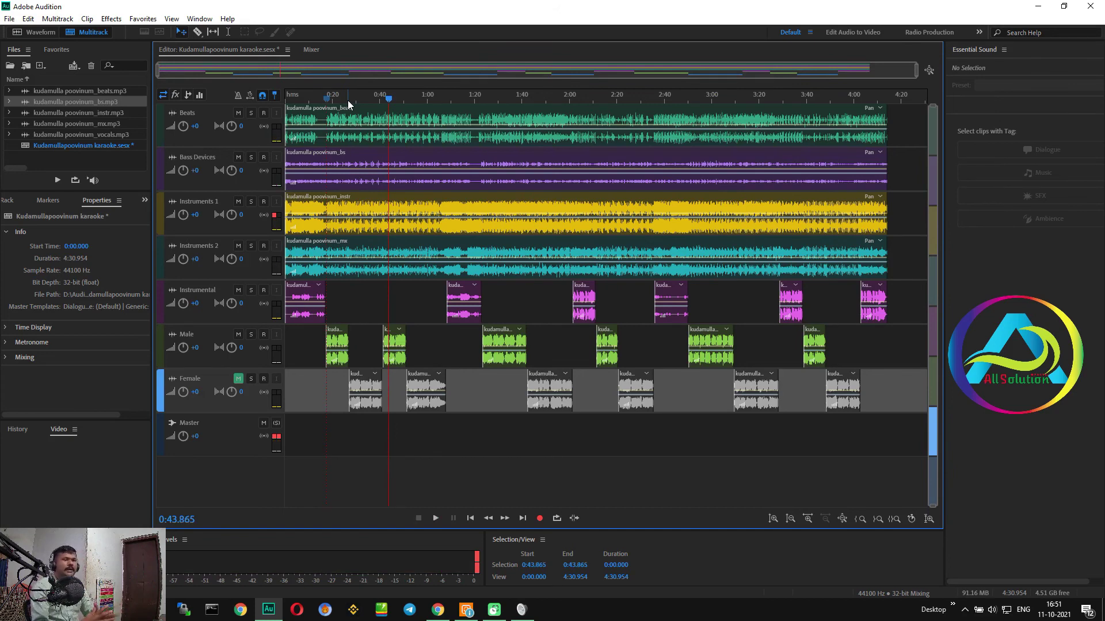